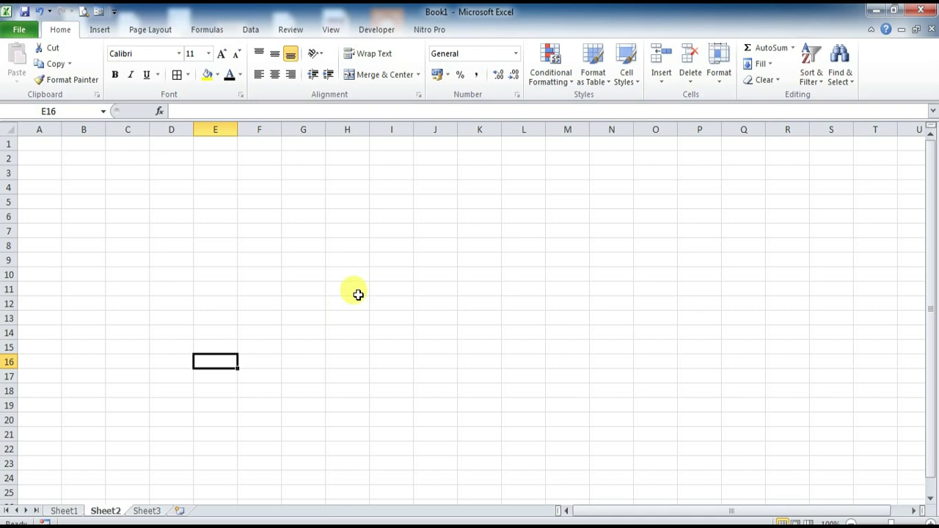
# Merge and centre cells A2:G2 to hold the title.
pyautogui.click(358, 293)
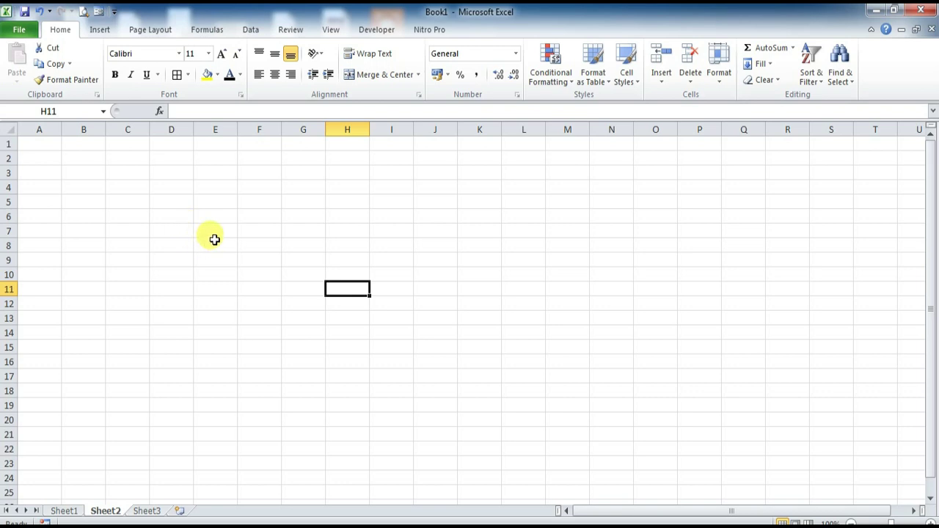
pyautogui.click(176, 232)
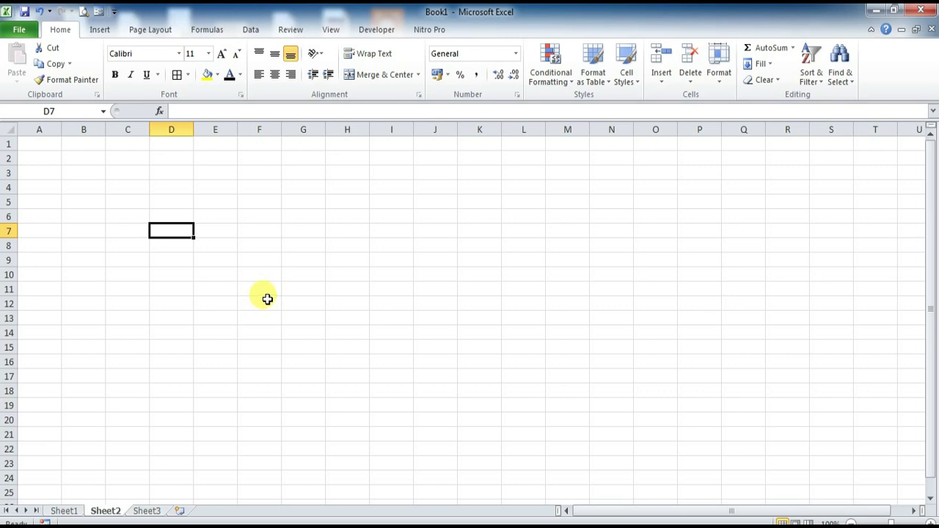
pyautogui.click(76, 244)
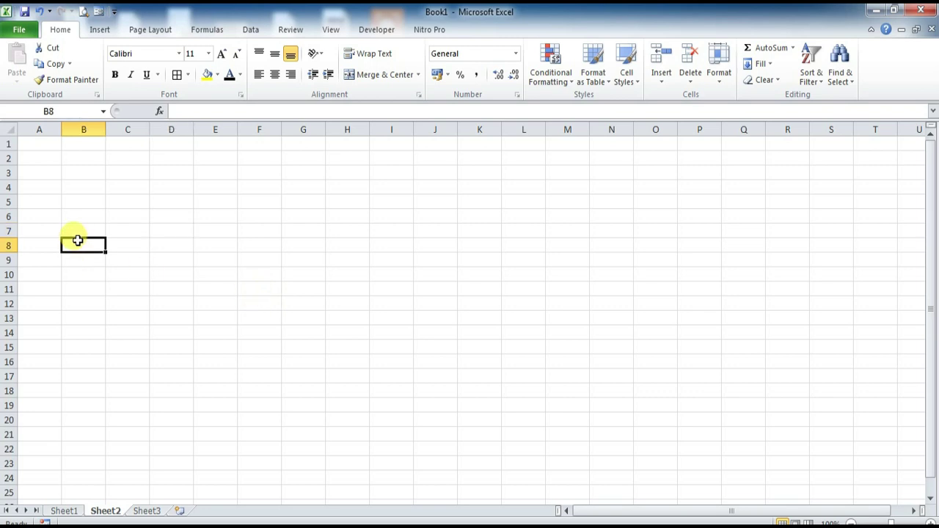
pyautogui.click(101, 229)
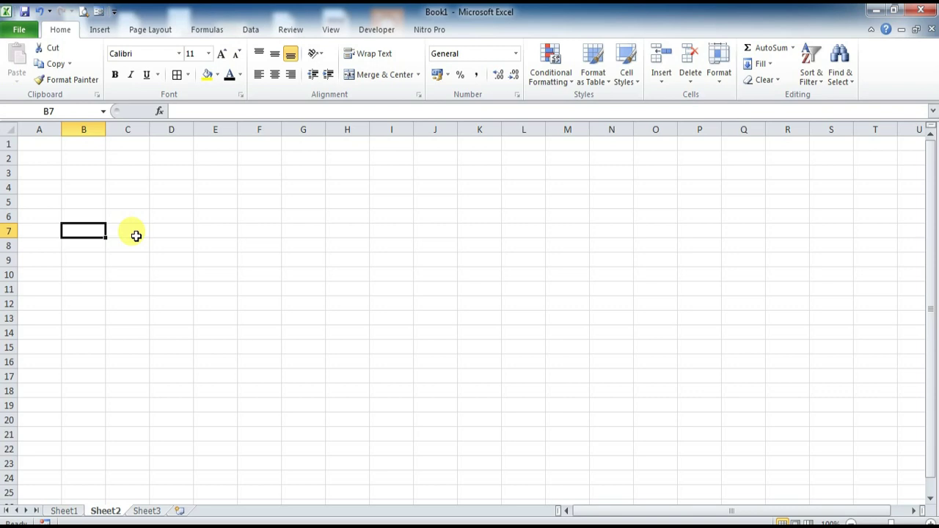
pyautogui.click(130, 247)
pyautogui.click(81, 214)
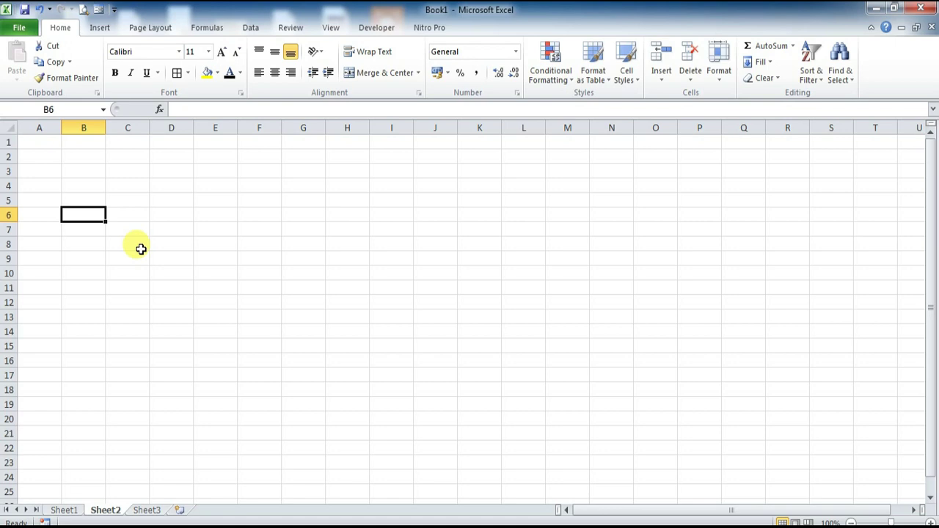
pyautogui.click(138, 246)
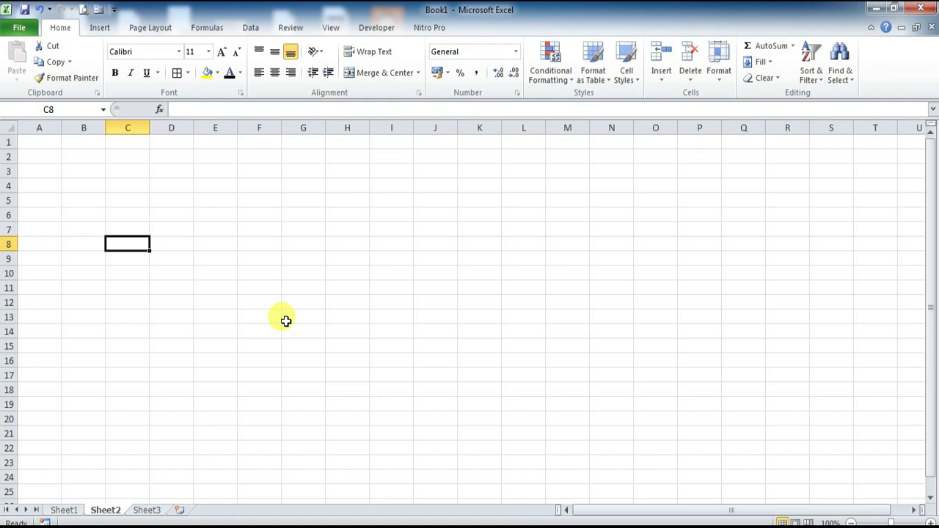
pyautogui.click(207, 271)
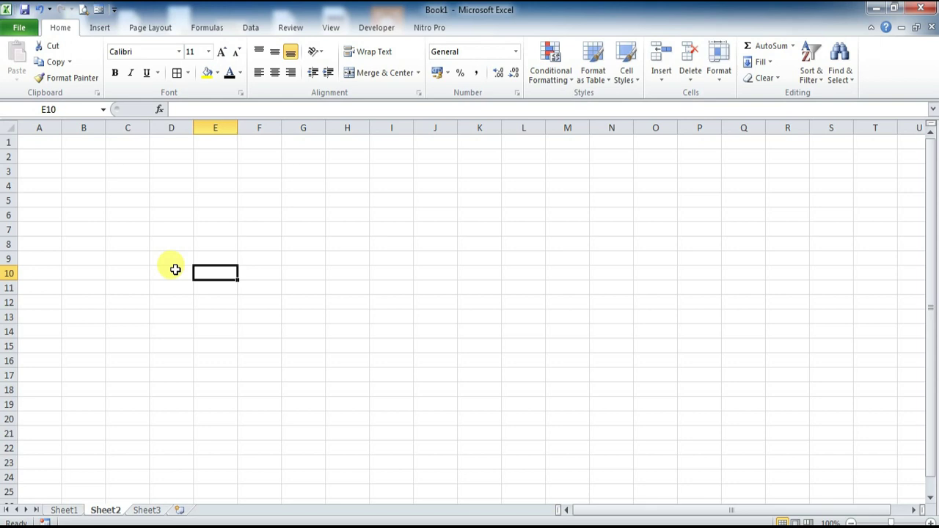
pyautogui.click(125, 242)
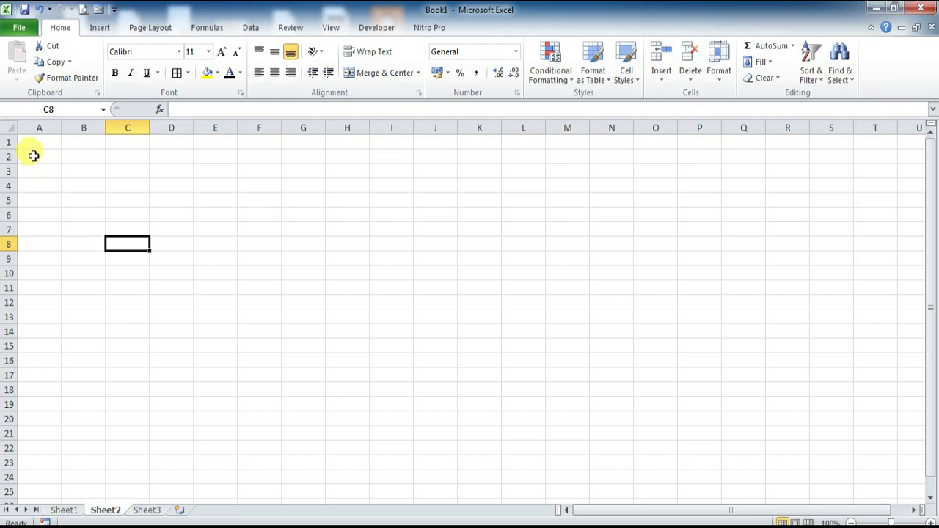
pyautogui.moveTo(34, 155); pyautogui.dragTo(291, 155)
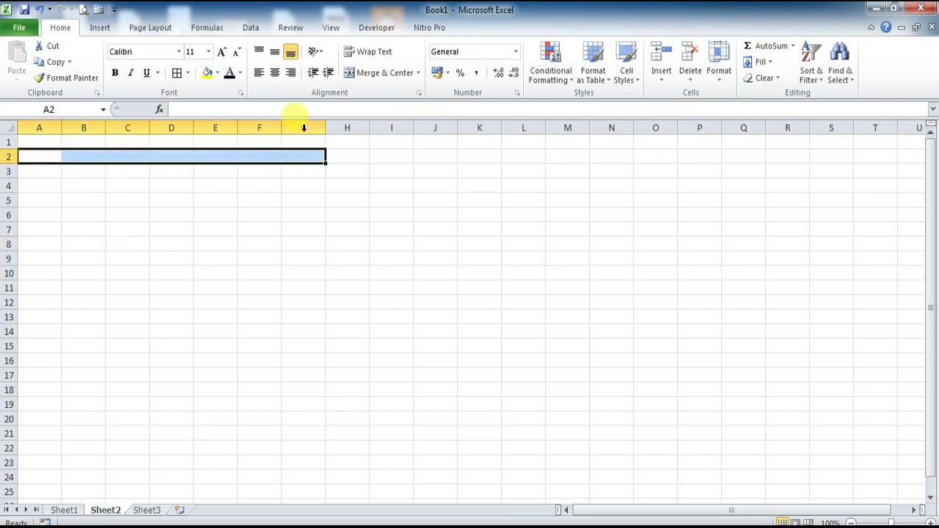
pyautogui.click(363, 73)
# Enter the title DAFTAR ABSENSI ACARA PETEMUAN and left-align it.
pyautogui.doubleClick(182, 152)
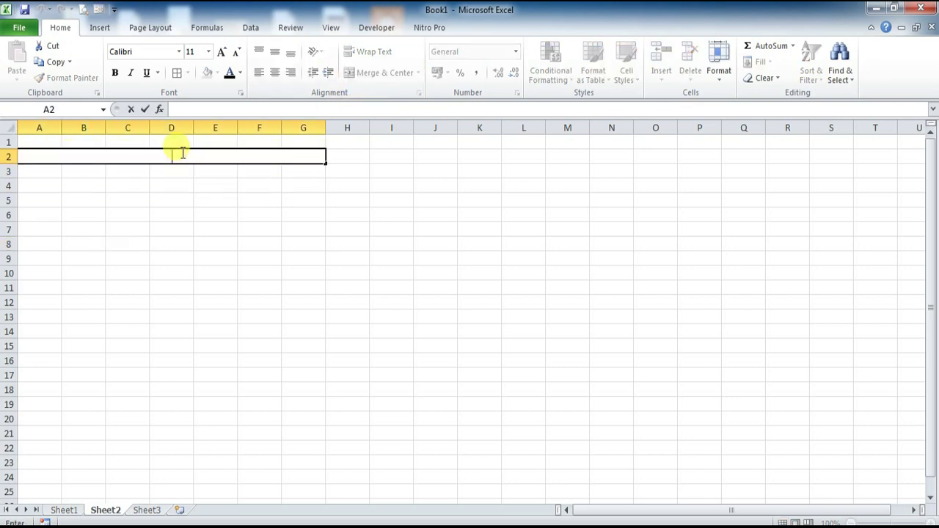
pyautogui.write('DAFTAR ABSENDI')
pyautogui.press('BackSpace')
pyautogui.press('BackSpace')
pyautogui.press('BackSpace')
pyautogui.write('S')
pyautogui.press('BackSpace')
pyautogui.write('NSI')
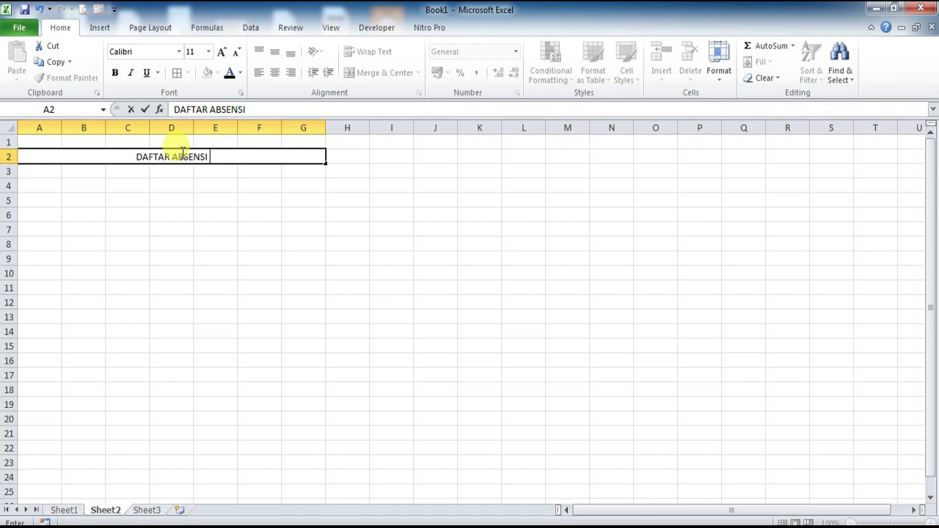
pyautogui.write(' ACARA')
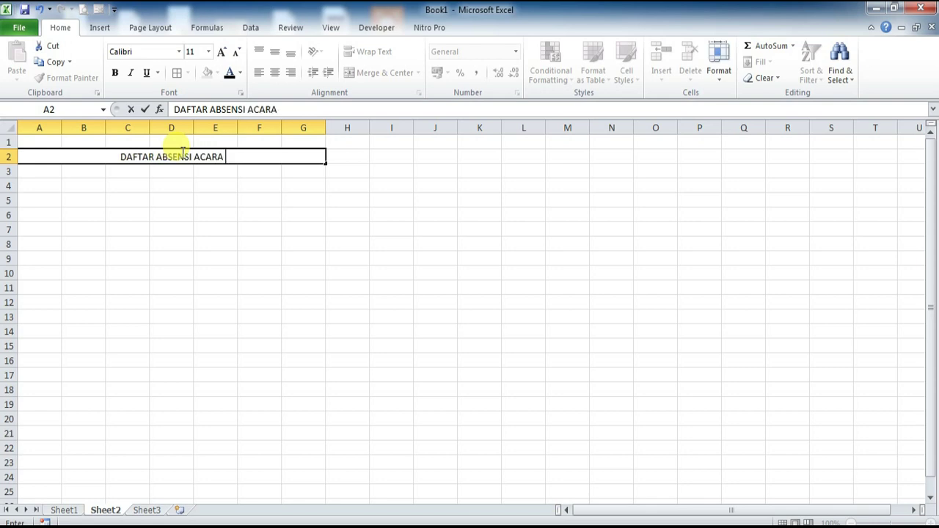
pyautogui.write(' PETEMUAN')
pyautogui.click(176, 258)
pyautogui.click(137, 155)
pyautogui.click(258, 72)
# Merge A3:F3 and enter HARI/TANGGAL : SENIN 32 AGUSTUS 2023.
pyautogui.moveTo(36, 172)
pyautogui.mouseDown()
pyautogui.moveTo(262, 178)
pyautogui.moveTo(265, 170)
pyautogui.mouseUp()
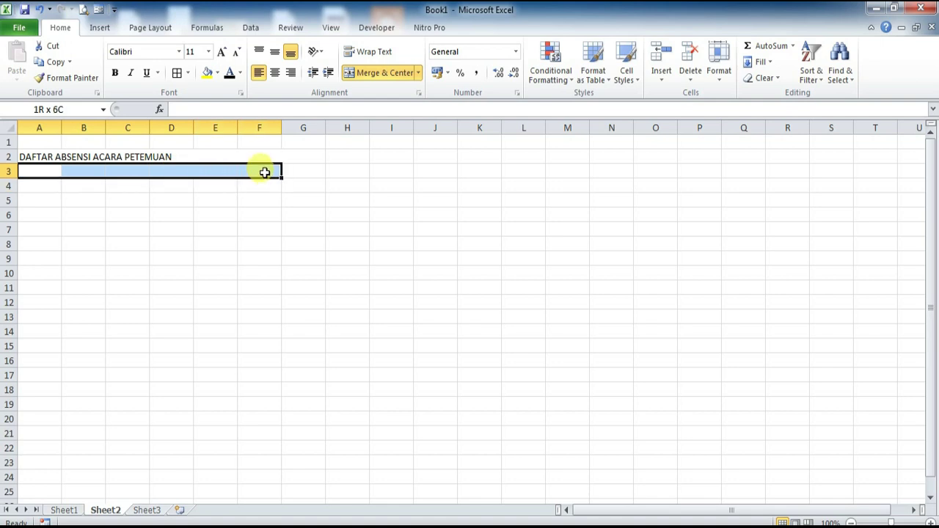
pyautogui.click(348, 73)
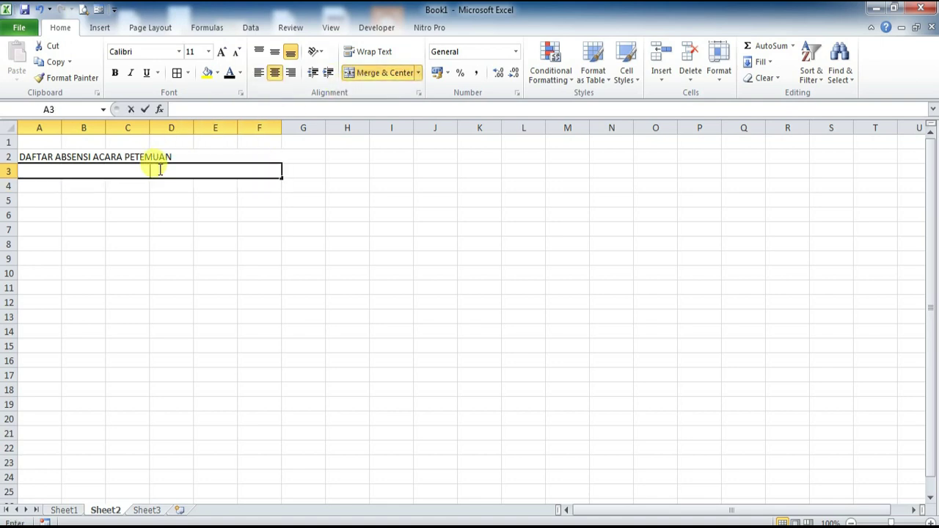
pyautogui.write('HARI/TANGGAL : SENINA')
pyautogui.press('BackSpace')
pyautogui.write('31')
pyautogui.press('BackSpace')
pyautogui.write('2 AGUSTUS ')
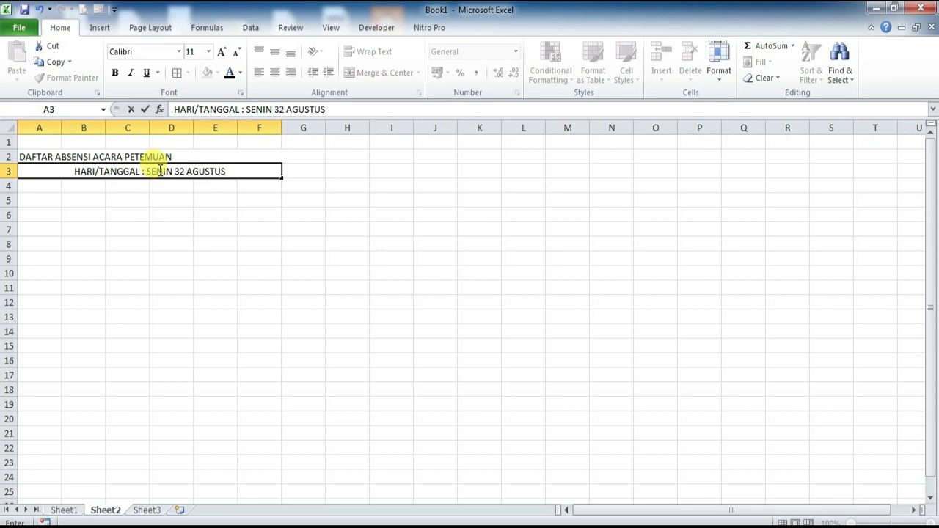
pyautogui.write('2023')
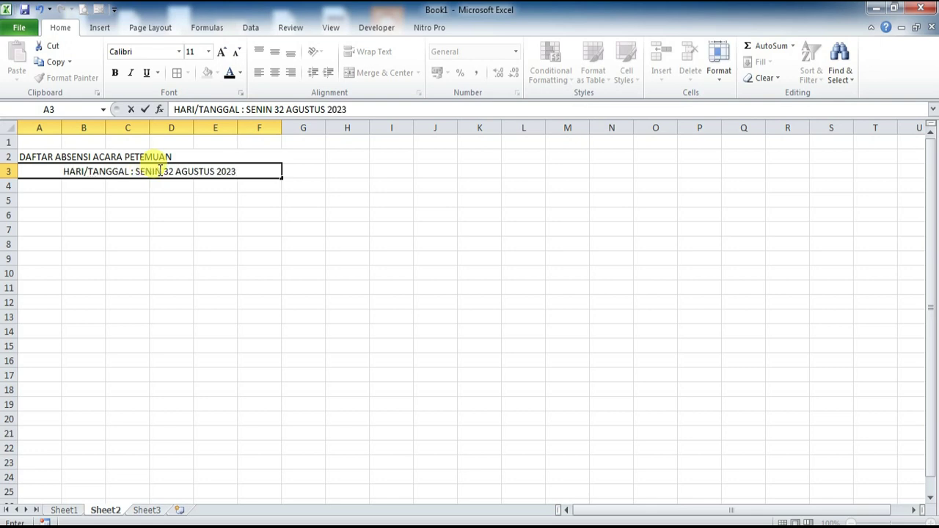
# Set the title and date rows to Times New Roman, size 14.
pyautogui.click(183, 258)
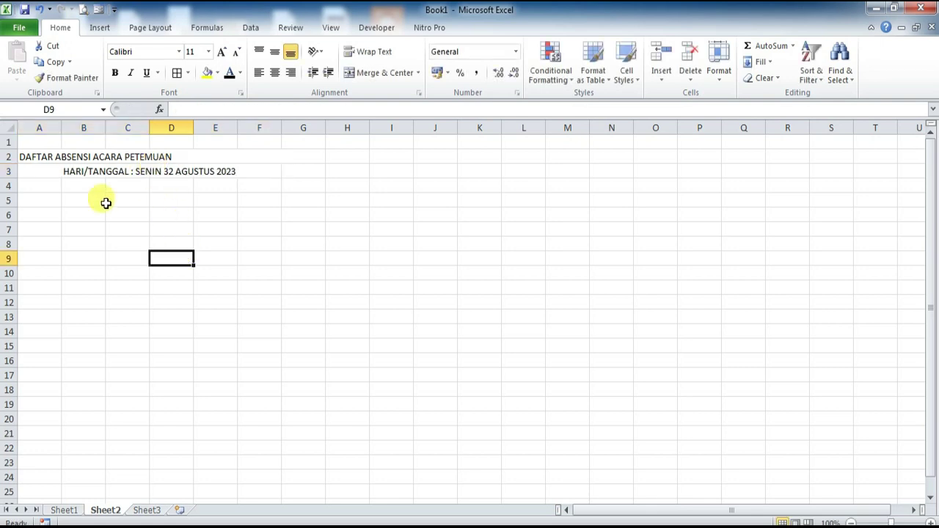
pyautogui.click(63, 171)
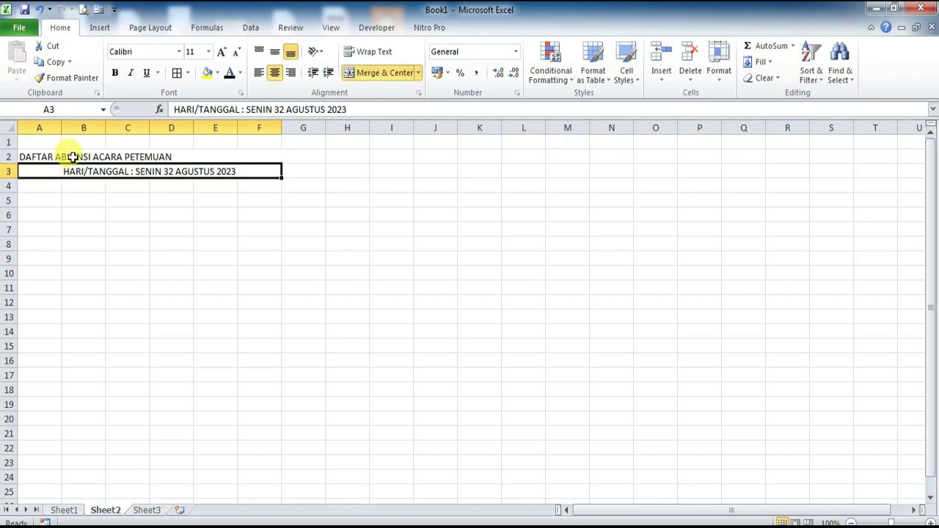
pyautogui.moveTo(73, 157); pyautogui.dragTo(84, 173)
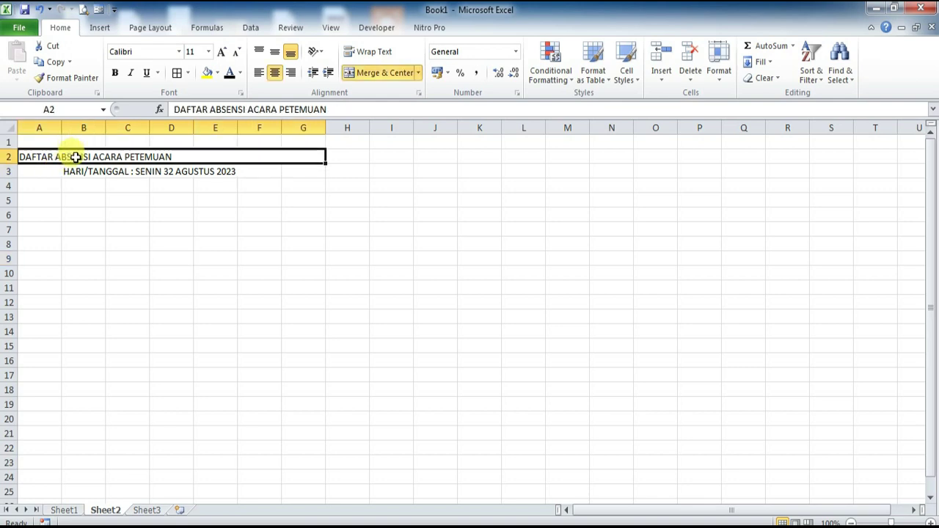
pyautogui.click(147, 50)
pyautogui.write('TahomaTim')
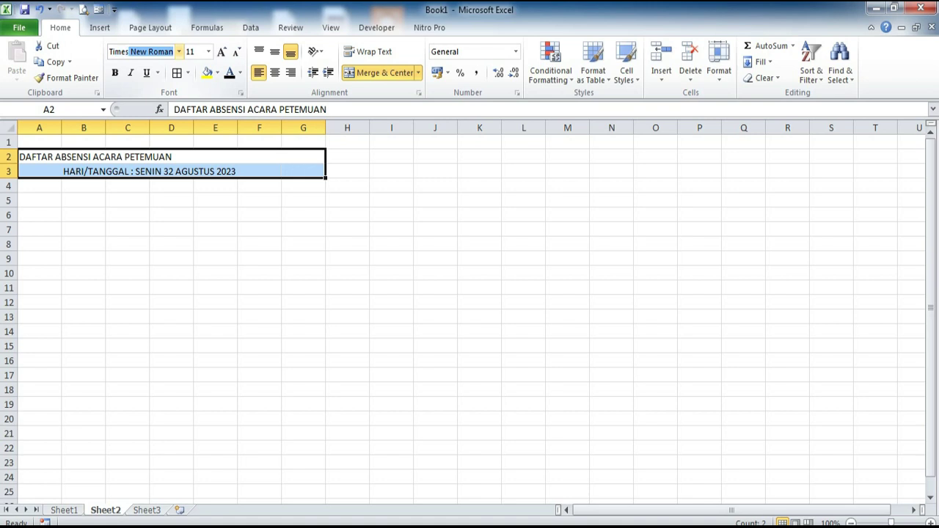
pyautogui.press('Return')
pyautogui.click(221, 51)
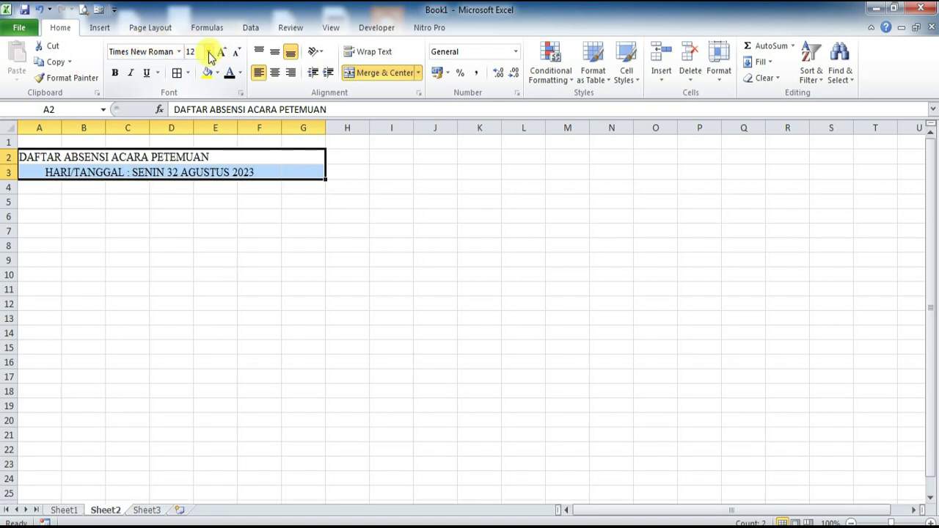
pyautogui.click(208, 53)
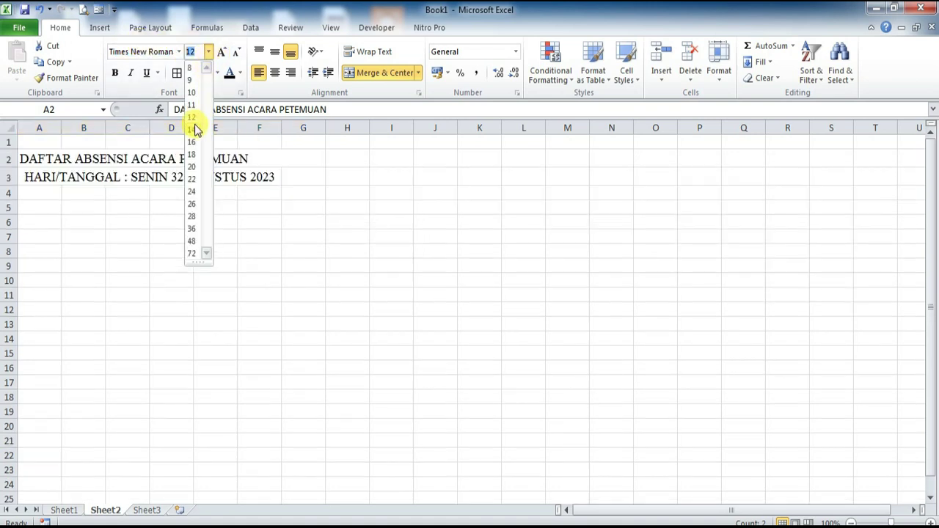
pyautogui.click(192, 129)
# Make the title and date lines bold and left-aligned.
pyautogui.click(154, 235)
pyautogui.moveTo(81, 153); pyautogui.dragTo(82, 176)
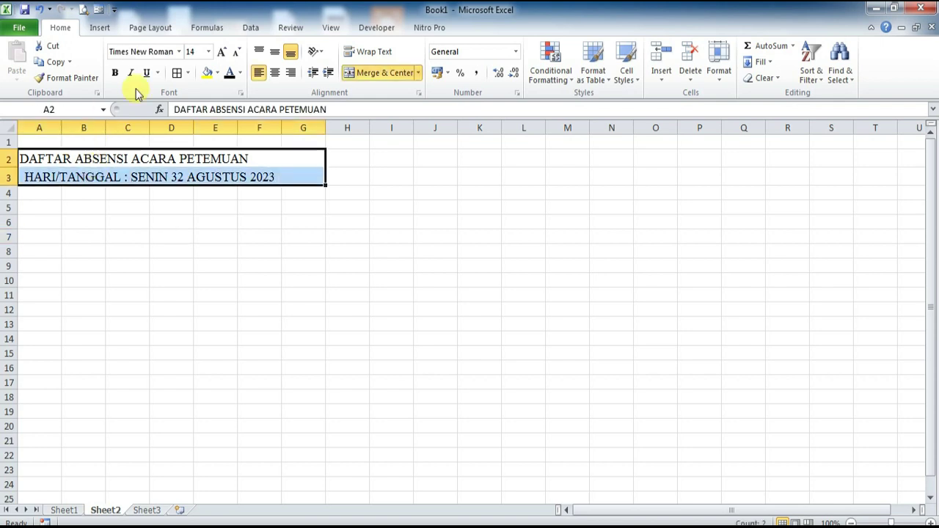
pyautogui.click(259, 72)
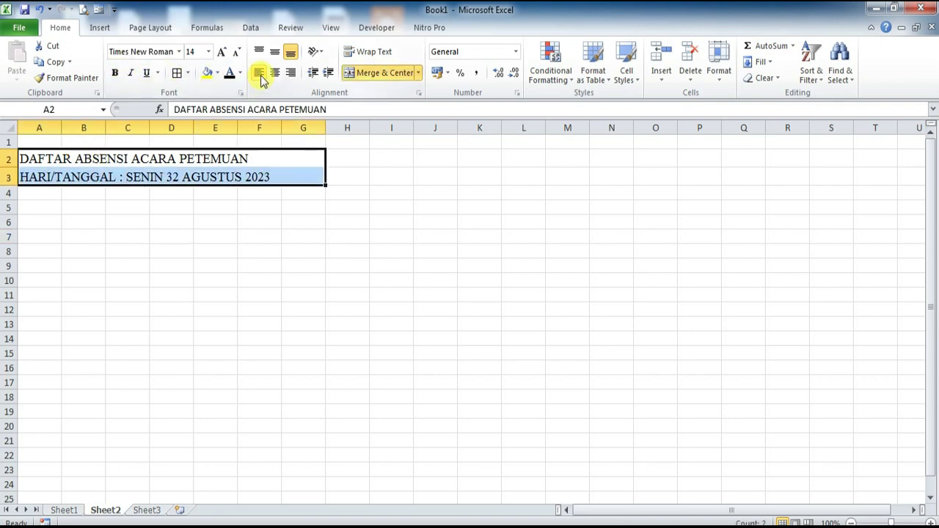
pyautogui.click(115, 71)
pyautogui.click(142, 252)
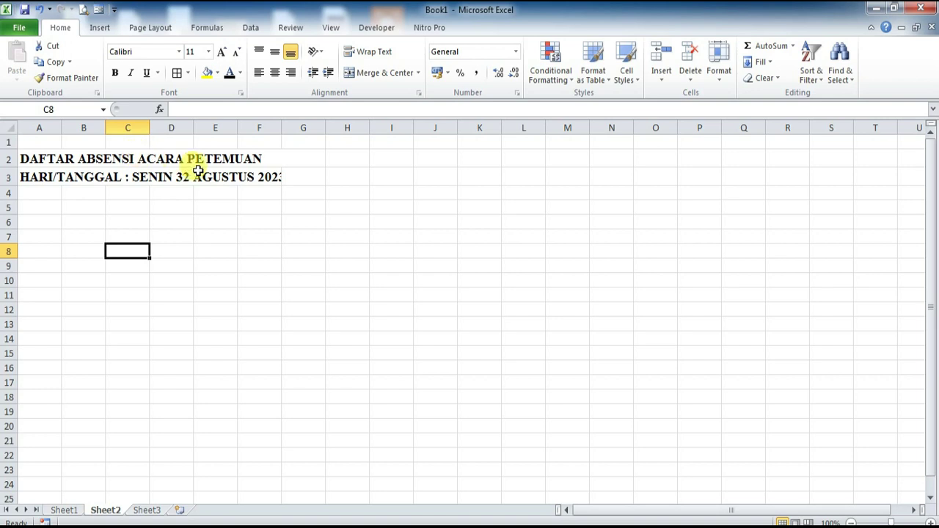
# Widen column F so the full date line ending in AGUSTUS 2023 fits.
pyautogui.moveTo(352, 151); pyautogui.dragTo(559, 184)
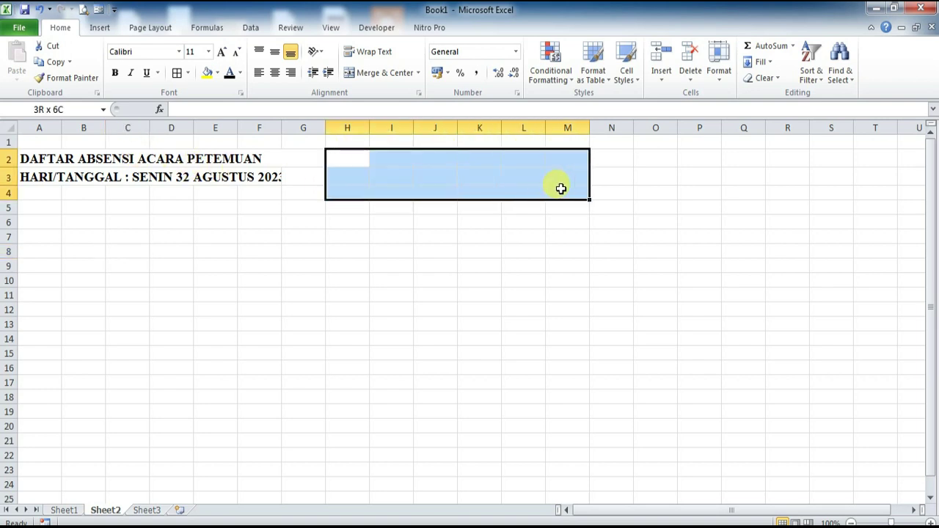
pyautogui.click(281, 156)
pyautogui.moveTo(281, 126); pyautogui.dragTo(296, 126)
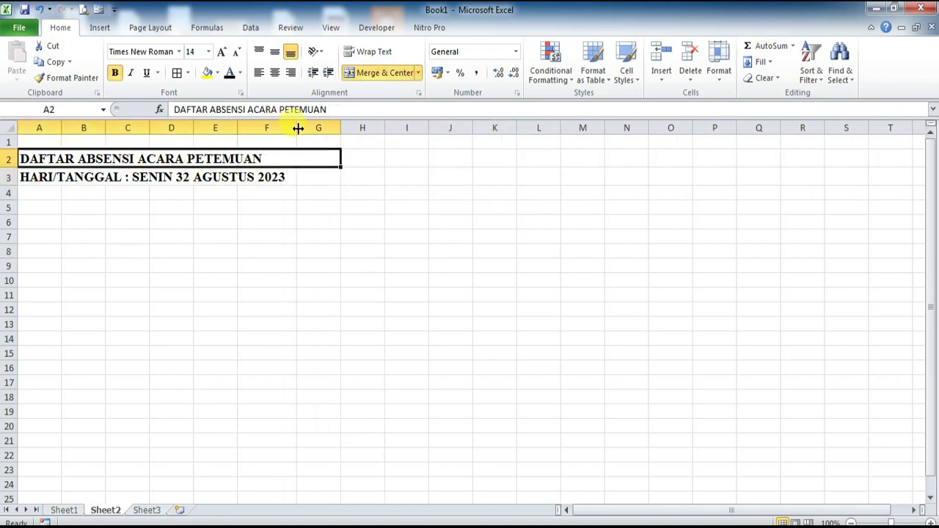
pyautogui.click(190, 206)
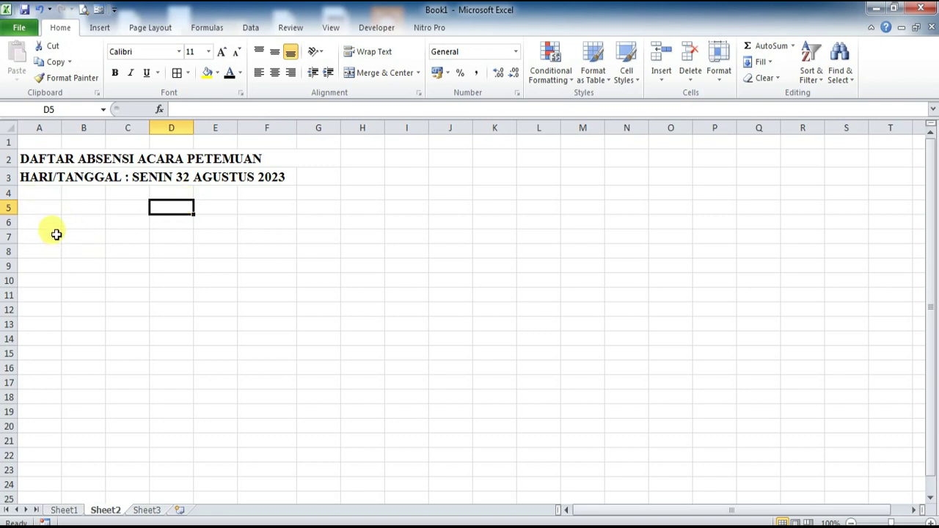
pyautogui.click(38, 212)
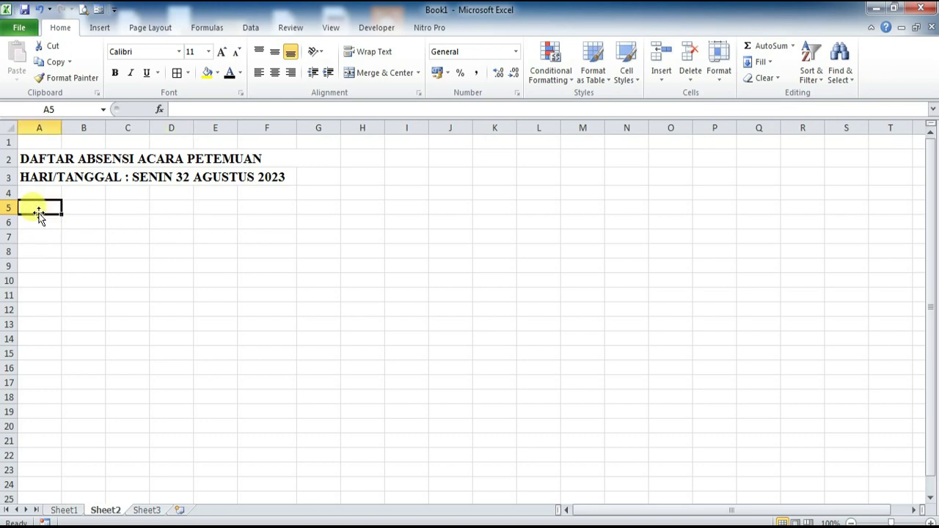
# Enter headers NO in A5, JABATAN in B5, and TANDA TANGAN merged across C5:D5.
pyautogui.write('NO')
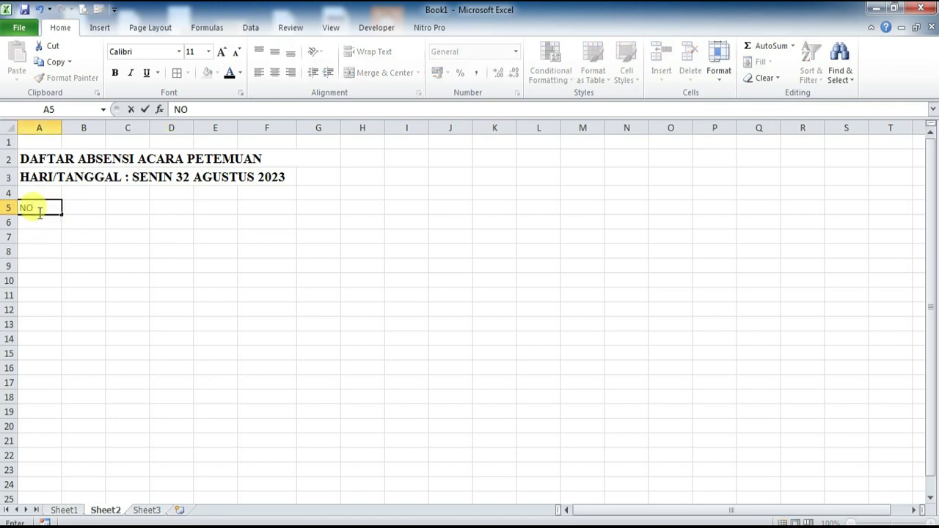
pyautogui.click(87, 209)
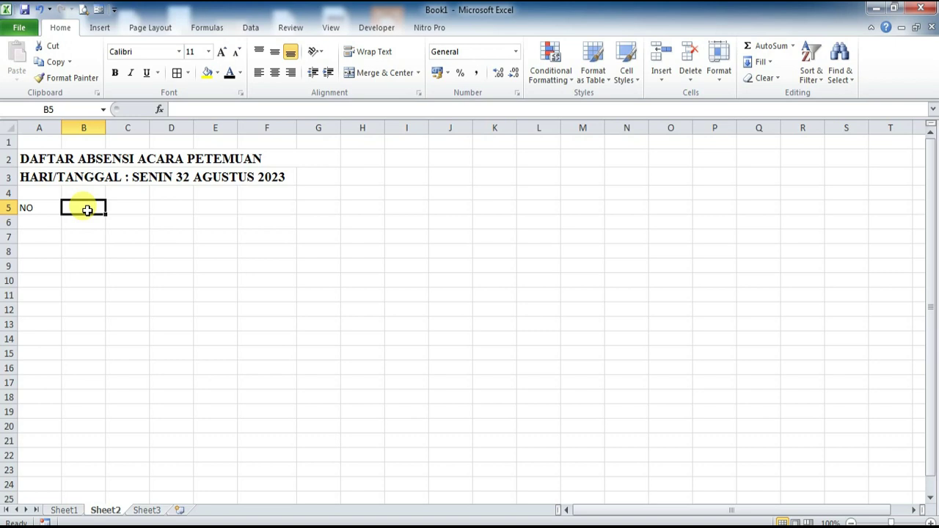
pyautogui.write('JABATAN')
pyautogui.moveTo(123, 214); pyautogui.dragTo(172, 207)
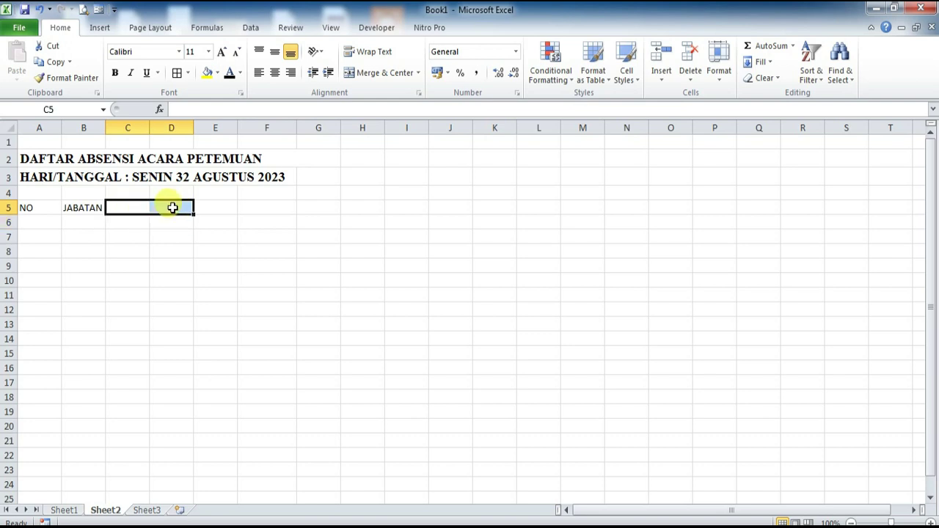
pyautogui.click(377, 73)
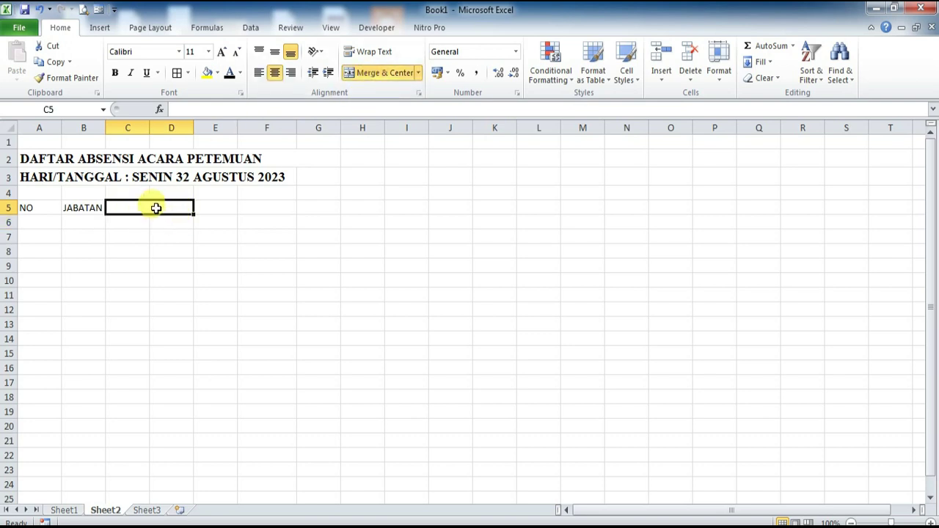
pyautogui.doubleClick(150, 208)
pyautogui.write('TANDA TANGAN')
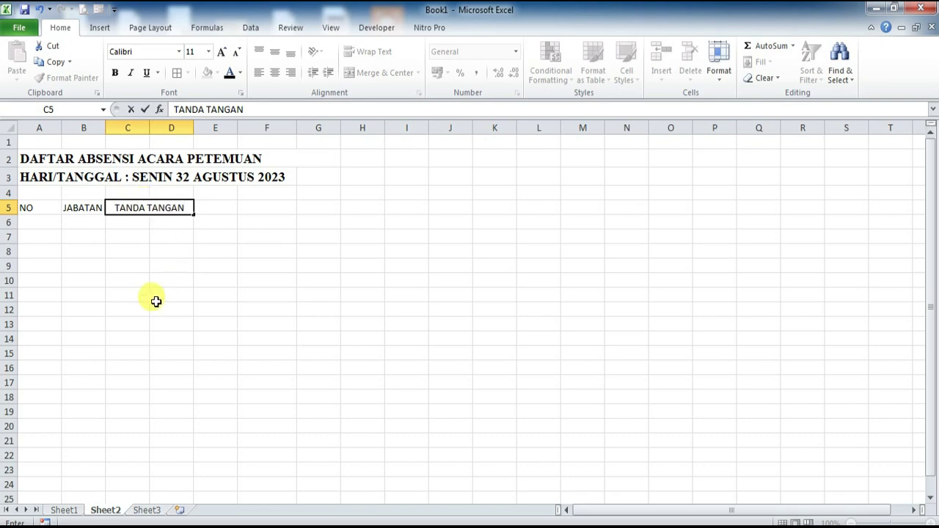
pyautogui.click(153, 307)
# Widen column B and narrow column A to a slim width.
pyautogui.moveTo(105, 123); pyautogui.dragTo(130, 126)
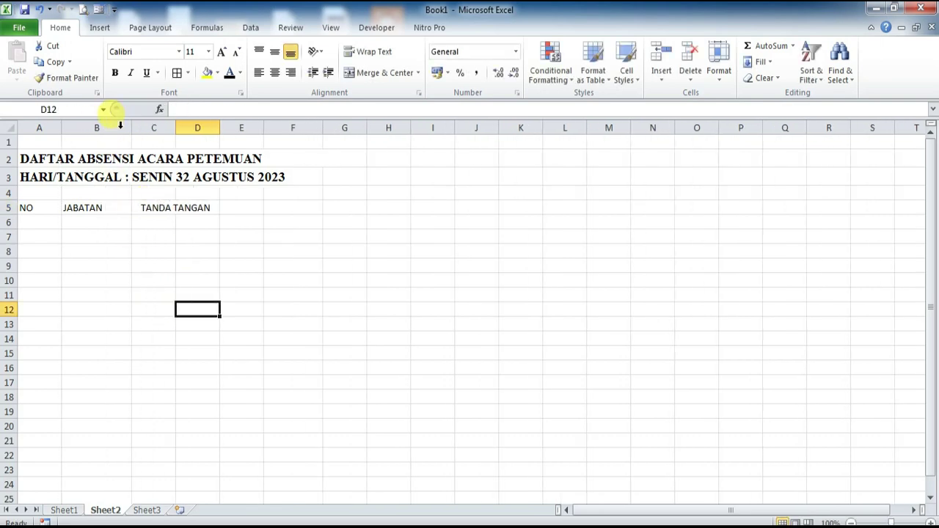
pyautogui.moveTo(61, 127); pyautogui.dragTo(47, 127)
pyautogui.click(100, 262)
pyautogui.moveTo(22, 208); pyautogui.dragTo(171, 207)
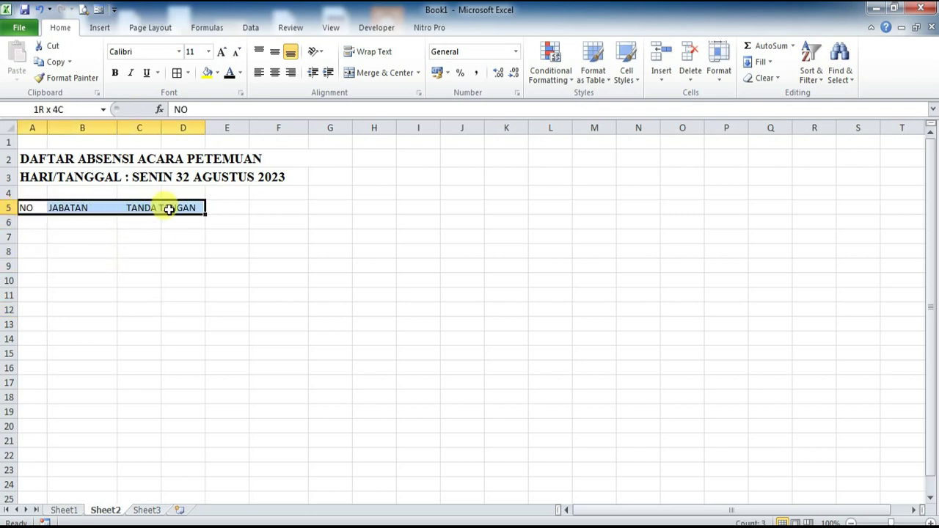
# Set the row 5 headers to Times New Roman, size 12.
pyautogui.click(133, 53)
pyautogui.write('Times New Roman')
pyautogui.press('Return')
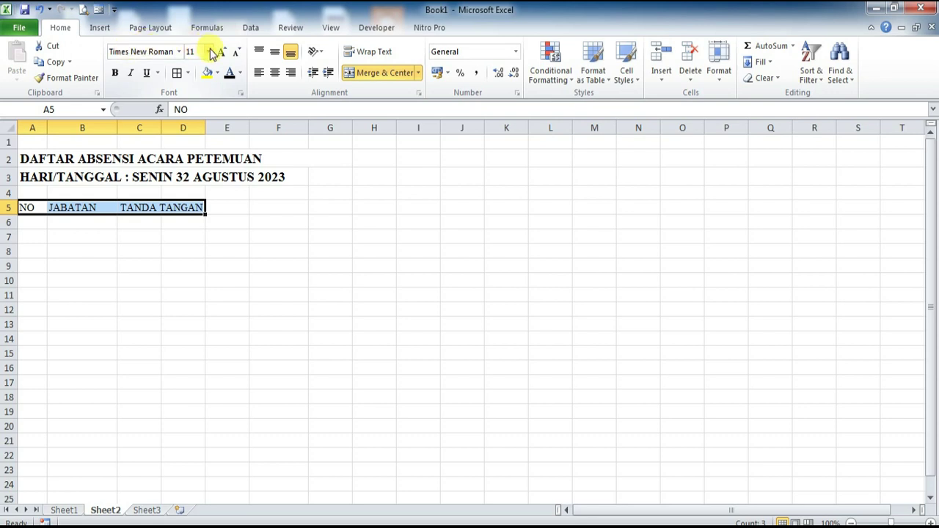
pyautogui.click(208, 51)
pyautogui.click(191, 118)
pyautogui.click(177, 268)
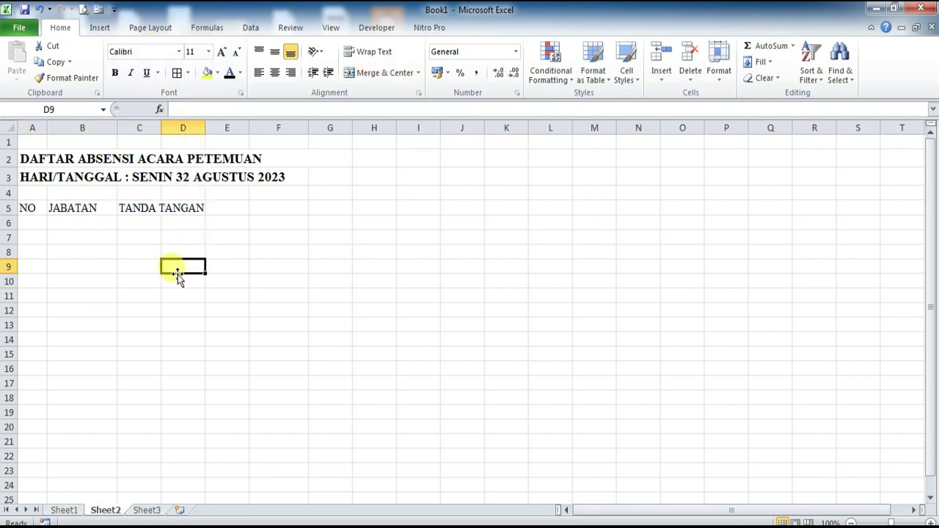
# Give the headers a yellow fill, automatic black bold text and cell borders.
pyautogui.moveTo(41, 208); pyautogui.dragTo(176, 208)
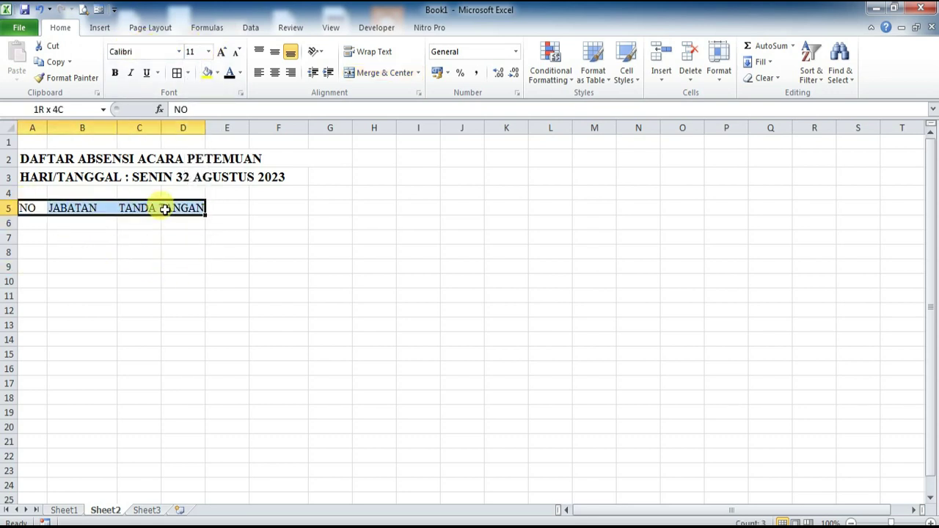
pyautogui.click(207, 73)
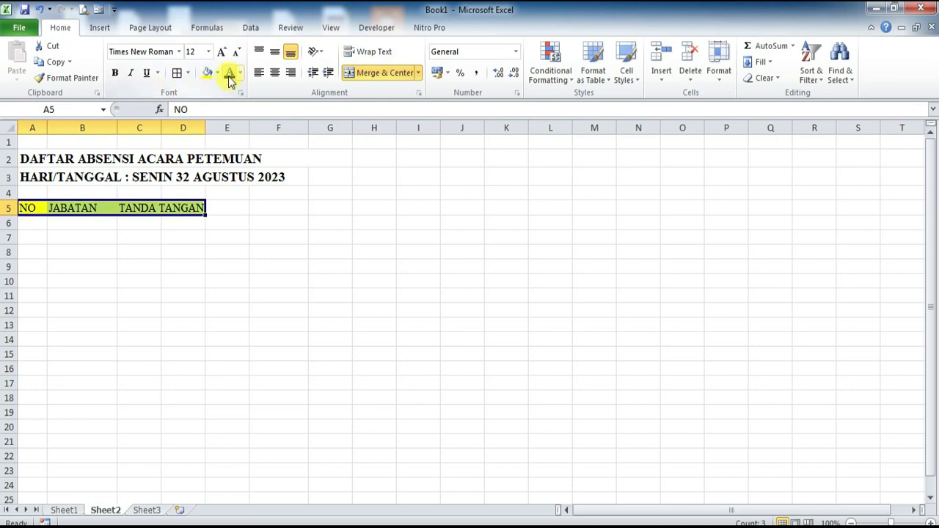
pyautogui.click(239, 72)
pyautogui.click(245, 91)
pyautogui.click(114, 74)
pyautogui.click(177, 72)
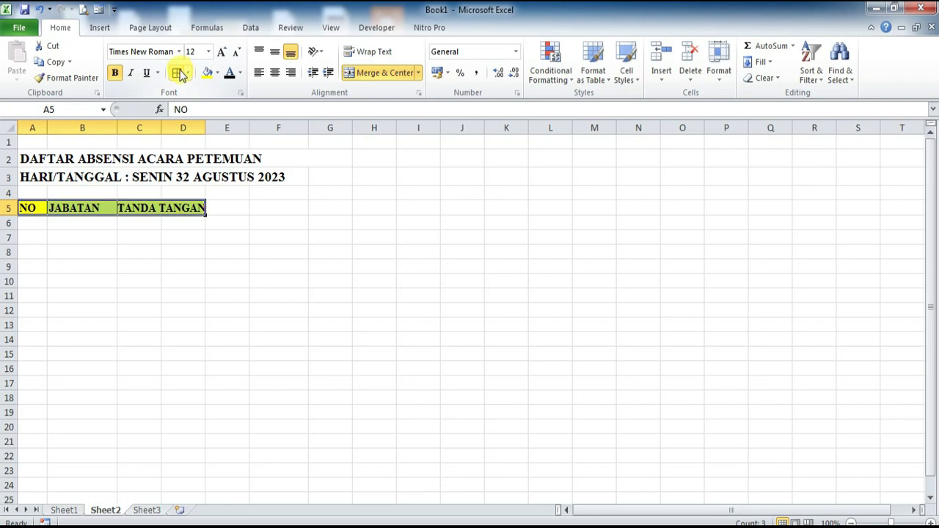
pyautogui.click(210, 360)
# Widen column D slightly and fill A6:A20 with centred numbers 1 to 15.
pyautogui.moveTo(205, 131); pyautogui.dragTo(211, 130)
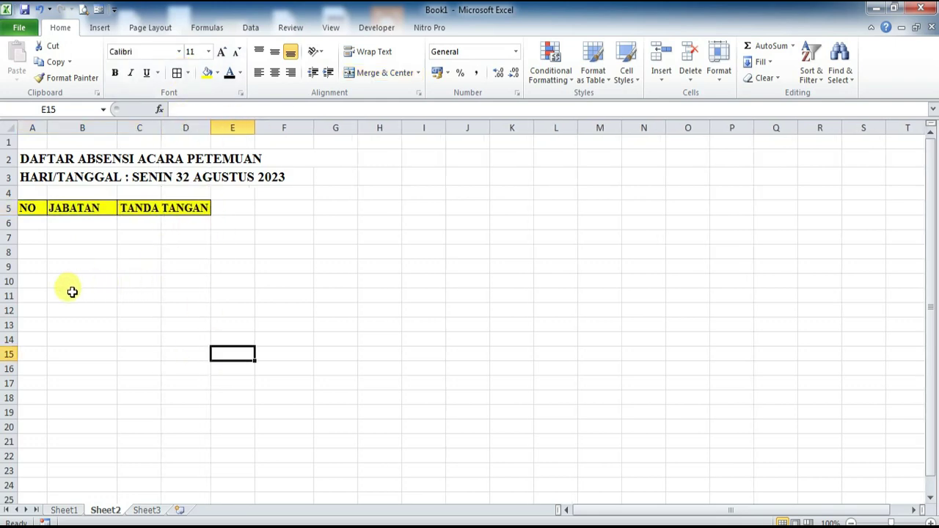
pyautogui.click(26, 222)
pyautogui.write('1')
pyautogui.press('Return')
pyautogui.write('2')
pyautogui.click(43, 260)
pyautogui.moveTo(32, 222); pyautogui.dragTo(47, 432)
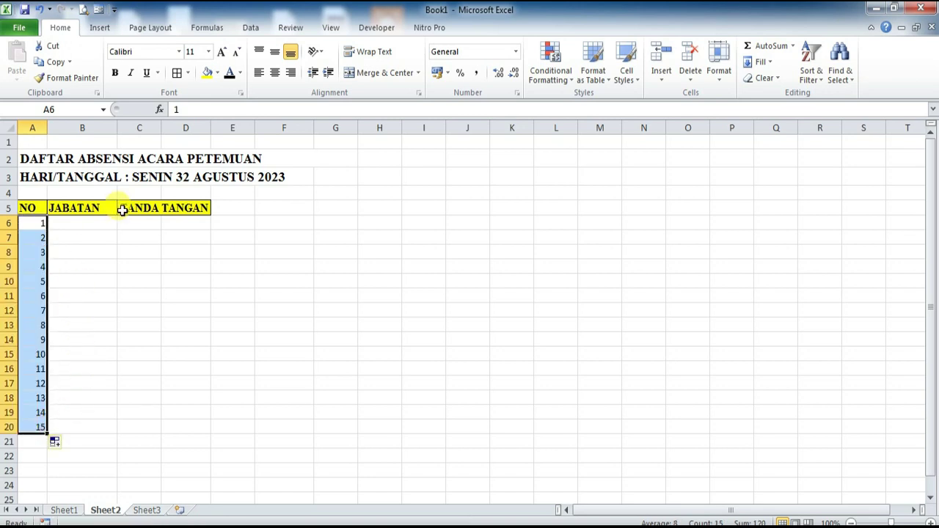
pyautogui.click(274, 72)
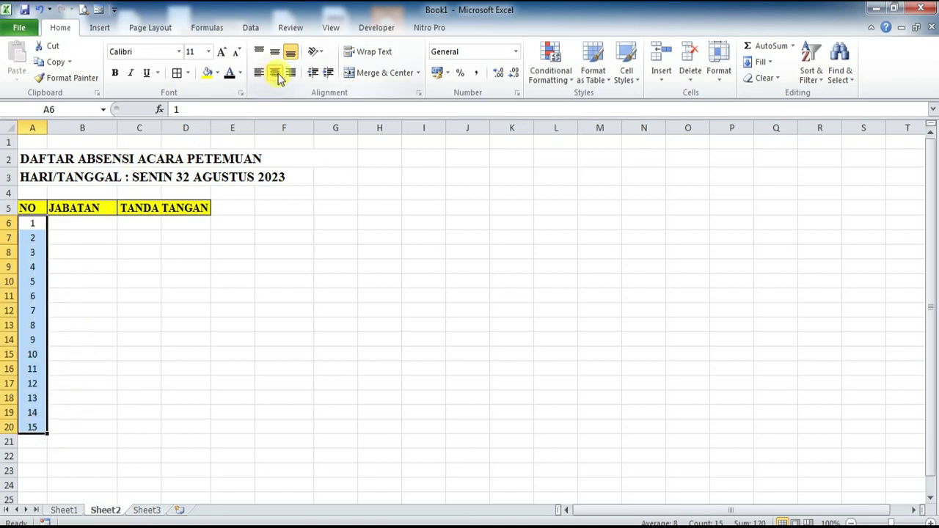
pyautogui.click(85, 222)
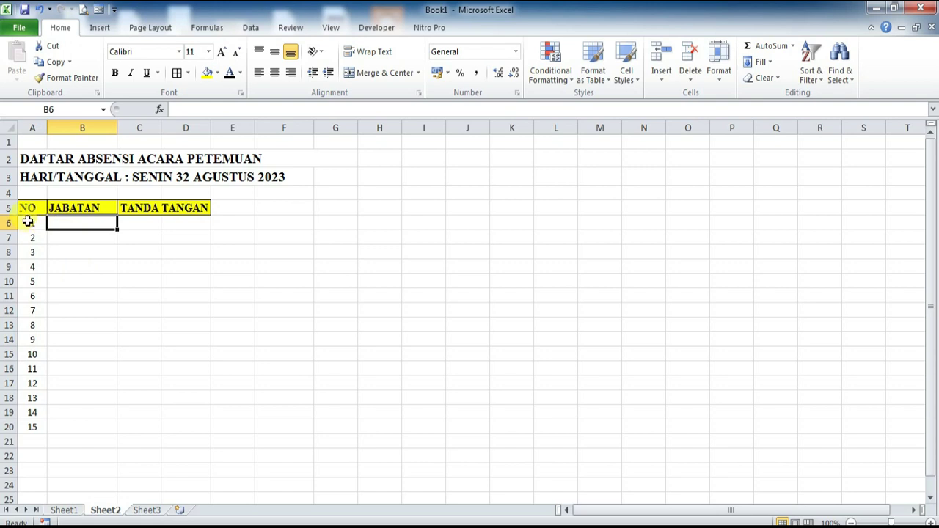
pyautogui.moveTo(22, 208); pyautogui.dragTo(177, 427)
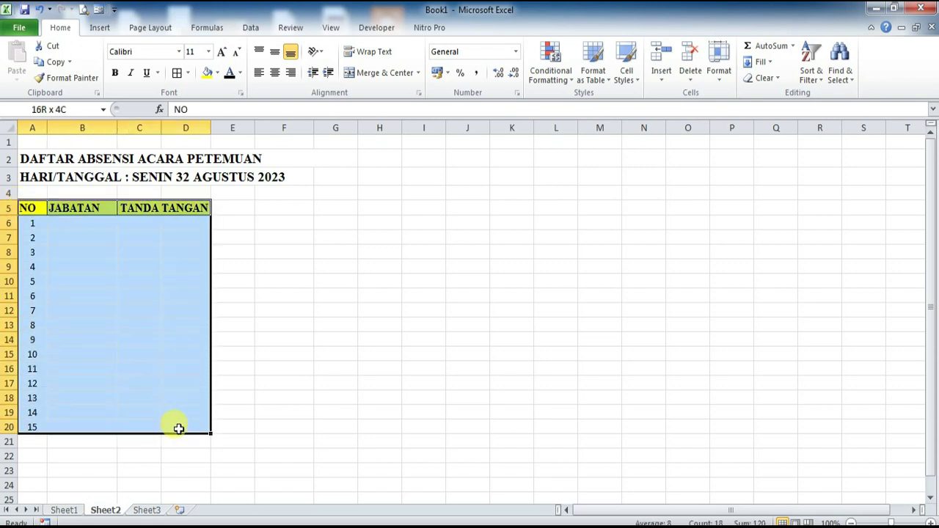
pyautogui.click(281, 383)
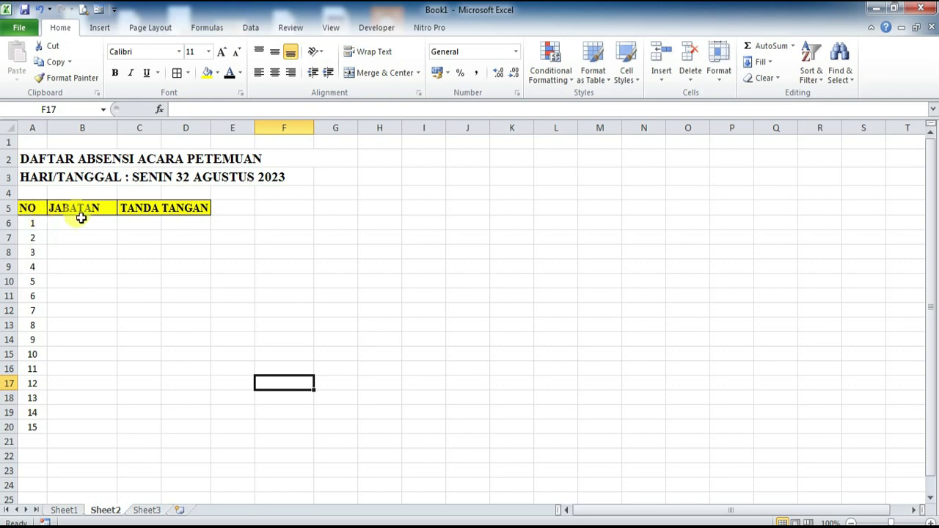
# Centre the NO and JABATAN header text in A5:B5.
pyautogui.moveTo(30, 207)
pyautogui.mouseDown()
pyautogui.moveTo(117, 220)
pyautogui.moveTo(137, 211)
pyautogui.mouseUp()
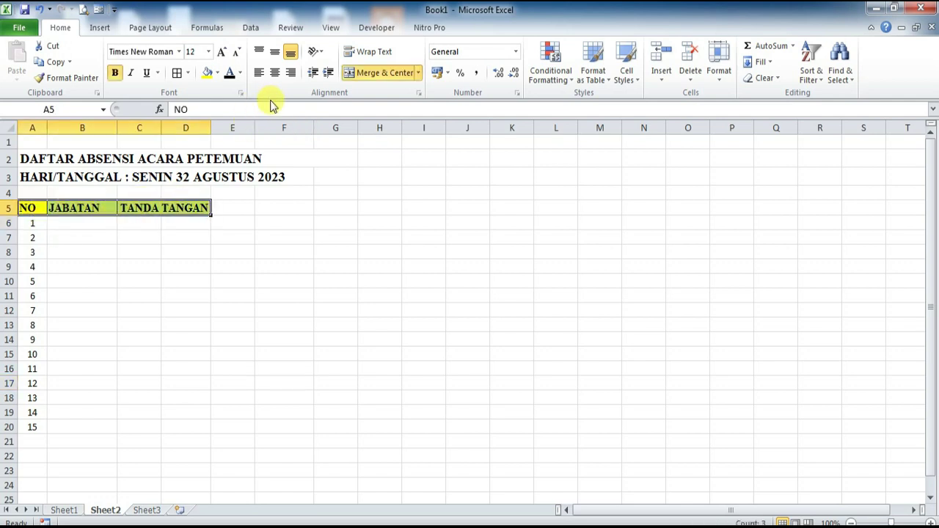
pyautogui.click(274, 72)
pyautogui.click(81, 225)
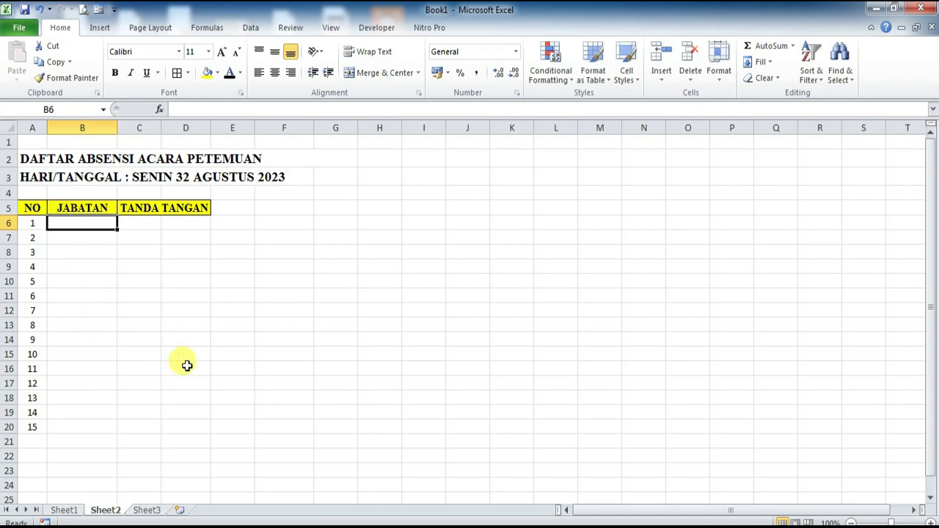
pyautogui.click(143, 235)
pyautogui.moveTo(139, 224); pyautogui.dragTo(189, 228)
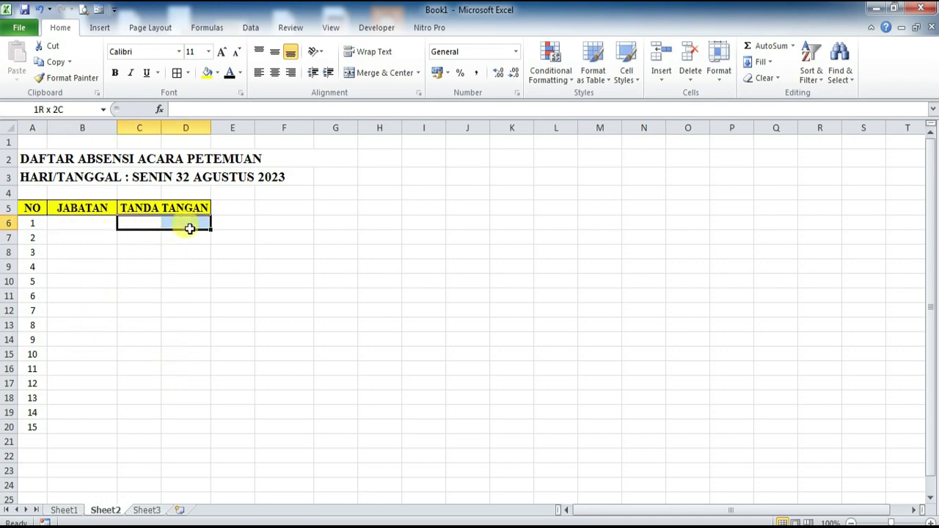
pyautogui.click(198, 280)
pyautogui.click(267, 252)
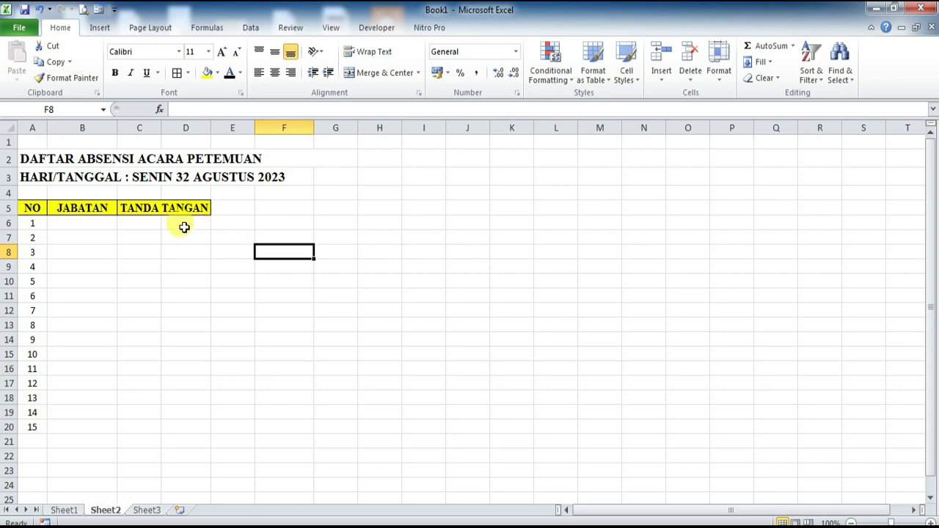
pyautogui.click(247, 232)
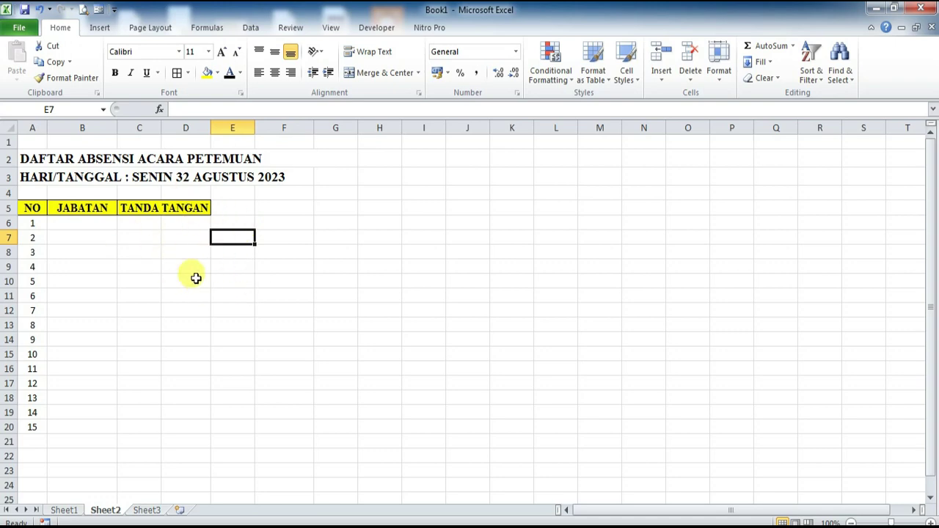
pyautogui.click(144, 224)
# Enter starter signature numbers: 1 and 3 in C6 and C8, 2 and 4 in D7 and D9.
pyautogui.click(153, 247)
pyautogui.click(150, 221)
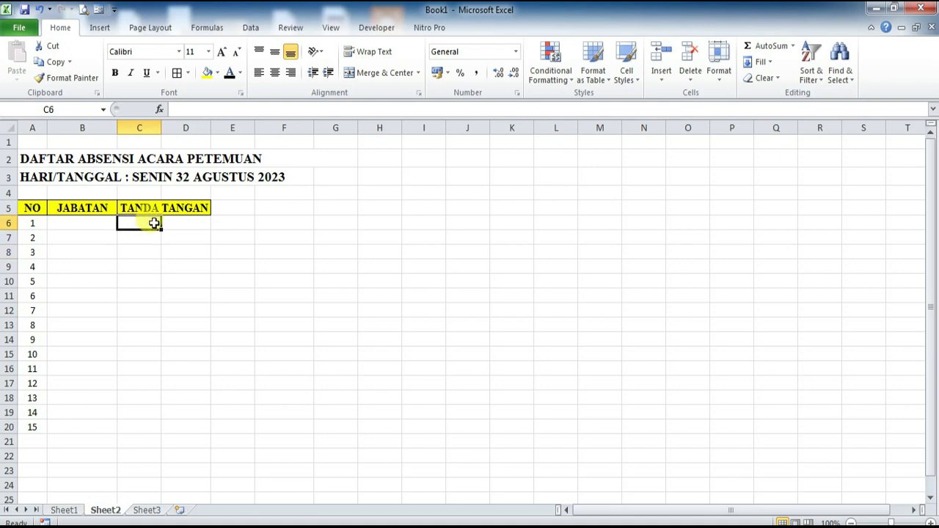
pyautogui.write('1')
pyautogui.click(144, 251)
pyautogui.write('2')
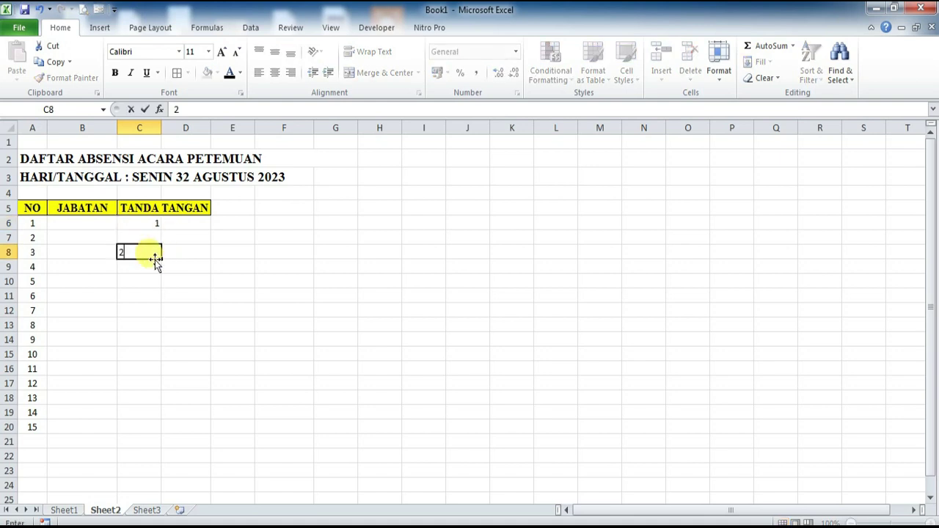
pyautogui.write('3')
pyautogui.click(196, 279)
pyautogui.click(187, 238)
pyautogui.write('2')
pyautogui.click(196, 267)
pyautogui.write('3')
pyautogui.write('4')
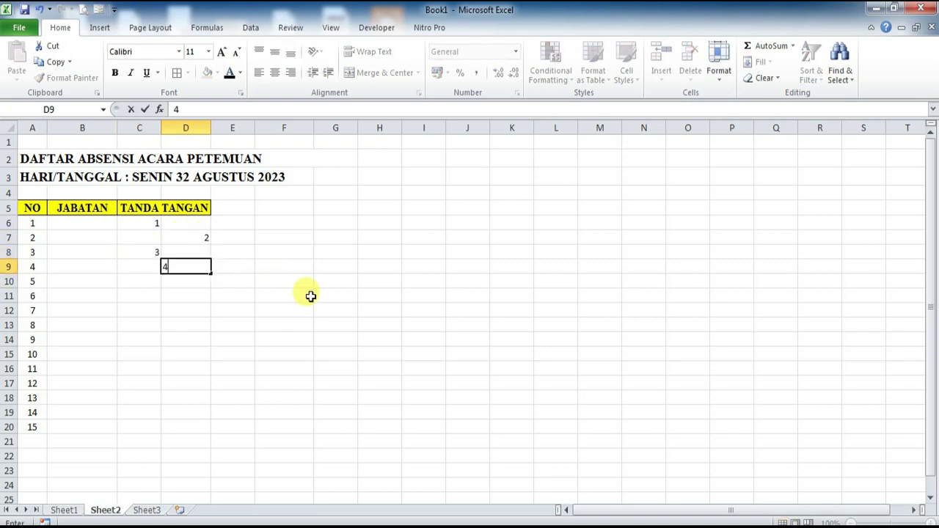
pyautogui.click(311, 295)
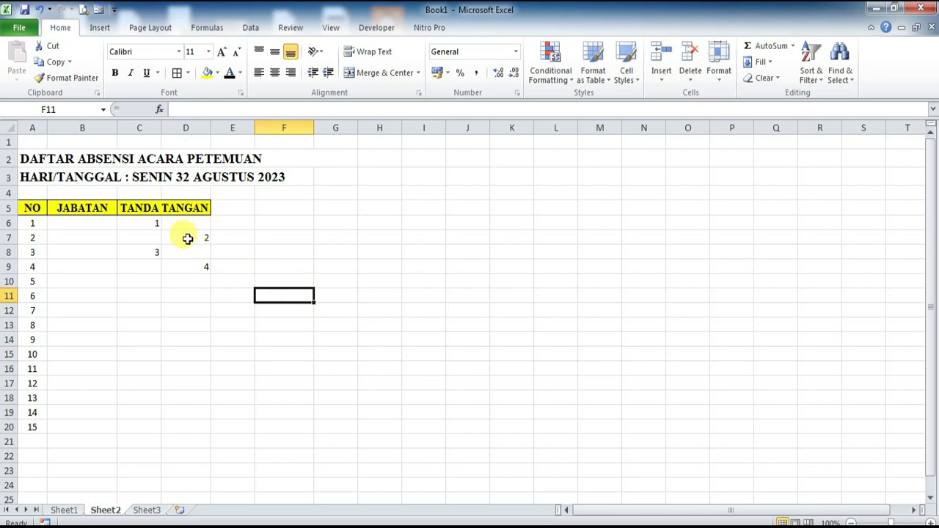
# Re-enter 3 in C8 and fill the odd numbers 1–15 down column C to row 20.
pyautogui.click(143, 220)
pyautogui.moveTo(142, 220); pyautogui.dragTo(143, 262)
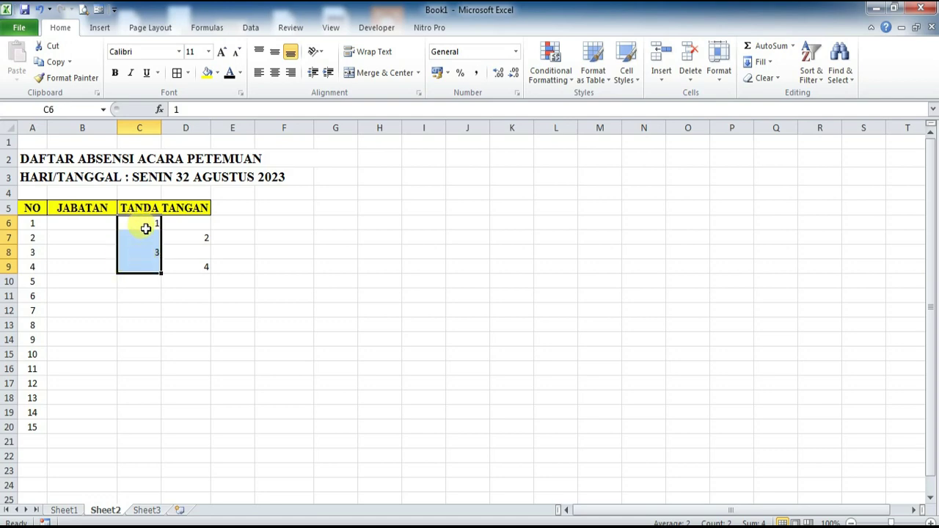
pyautogui.click(283, 264)
pyautogui.click(153, 239)
pyautogui.click(158, 252)
pyautogui.write('3')
pyautogui.click(163, 264)
pyautogui.click(152, 266)
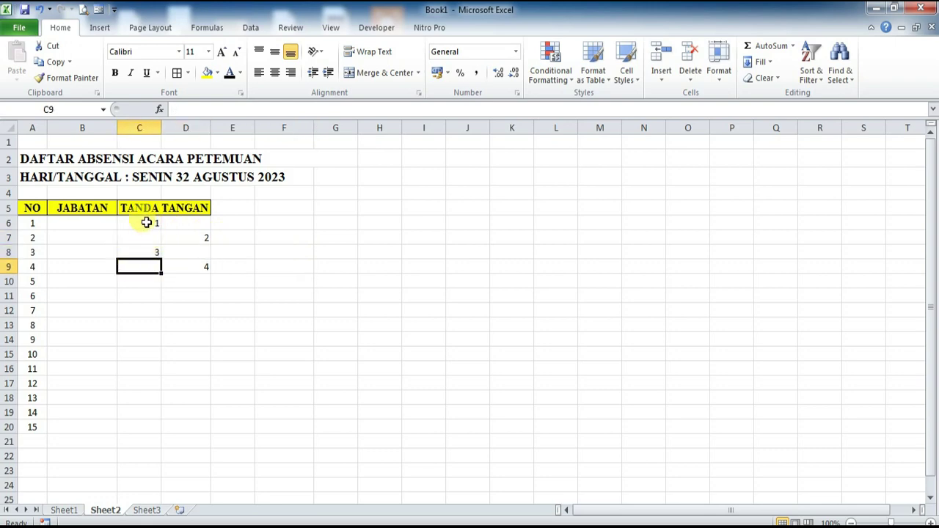
pyautogui.moveTo(147, 221); pyautogui.dragTo(146, 268)
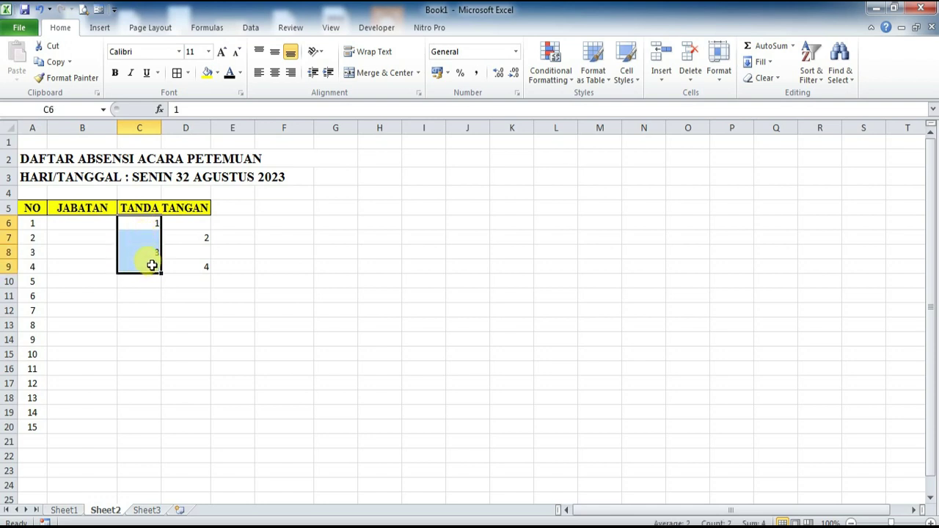
pyautogui.moveTo(161, 274); pyautogui.dragTo(154, 429)
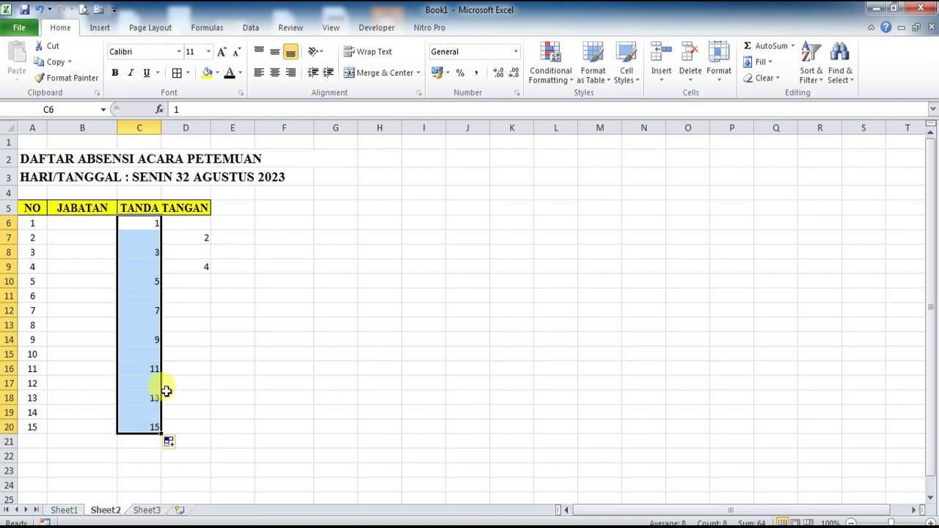
pyautogui.click(189, 380)
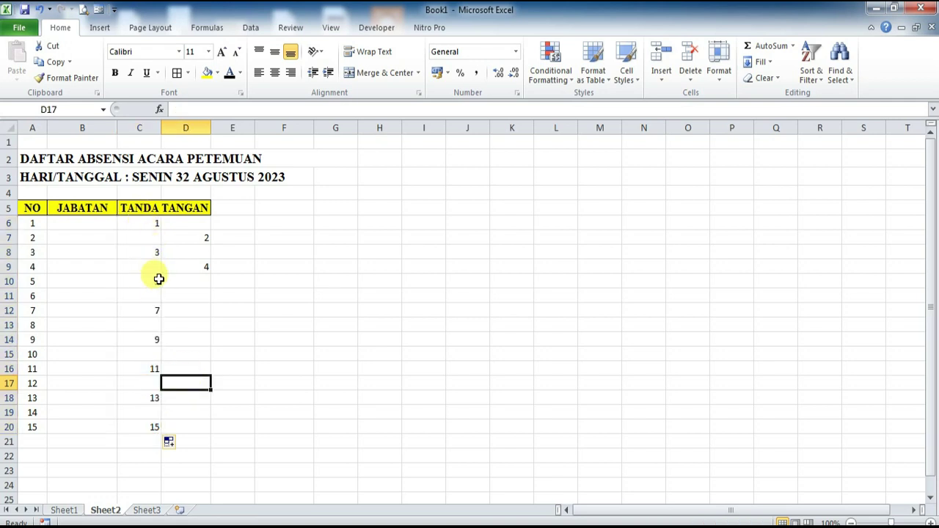
pyautogui.click(125, 425)
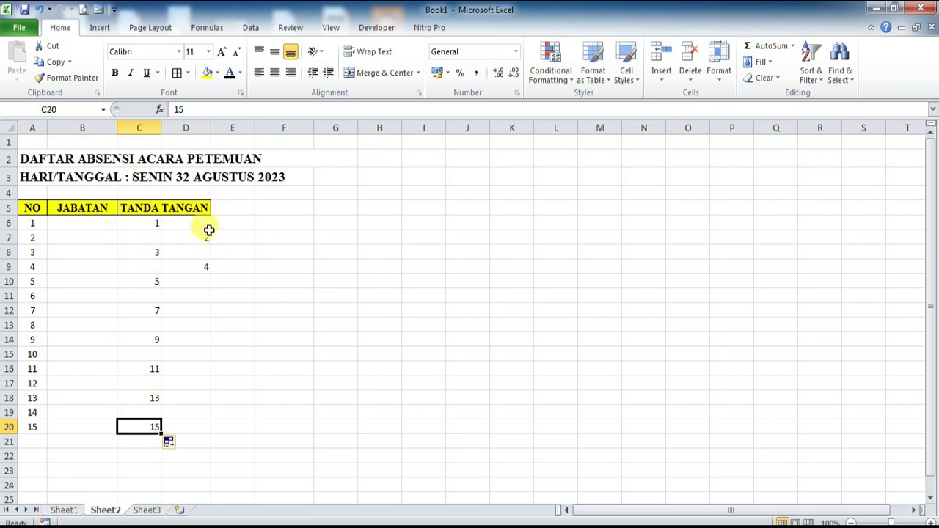
# Extend the staggered even numbers down column D to row 20.
pyautogui.moveTo(196, 222)
pyautogui.mouseDown()
pyautogui.moveTo(214, 289)
pyautogui.moveTo(215, 427)
pyautogui.mouseUp()
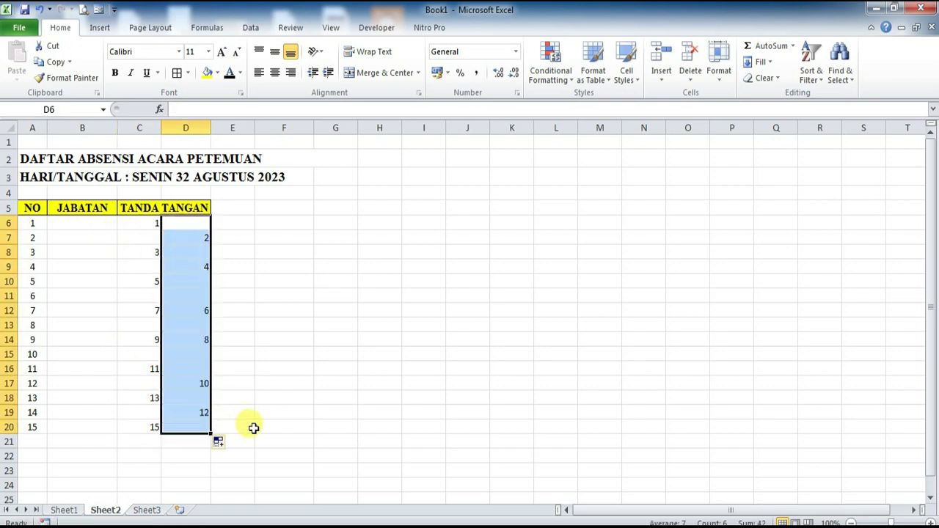
pyautogui.click(285, 375)
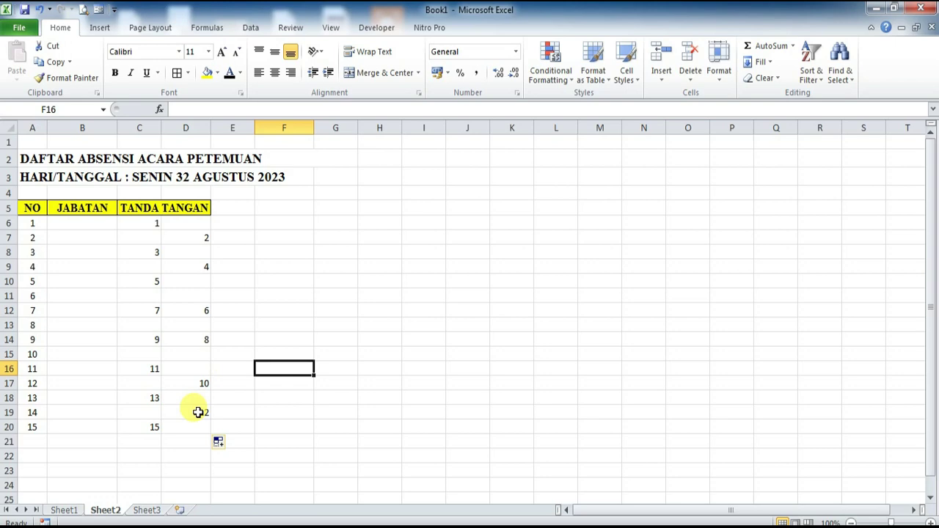
pyautogui.click(25, 206)
# Widen columns C and D together.
pyautogui.click(307, 308)
pyautogui.moveTo(154, 121); pyautogui.dragTo(228, 129)
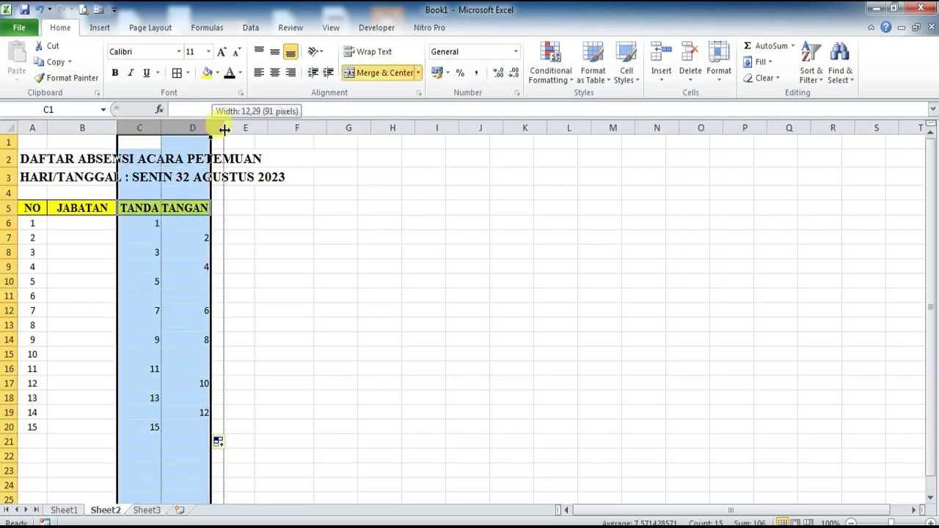
pyautogui.click(326, 239)
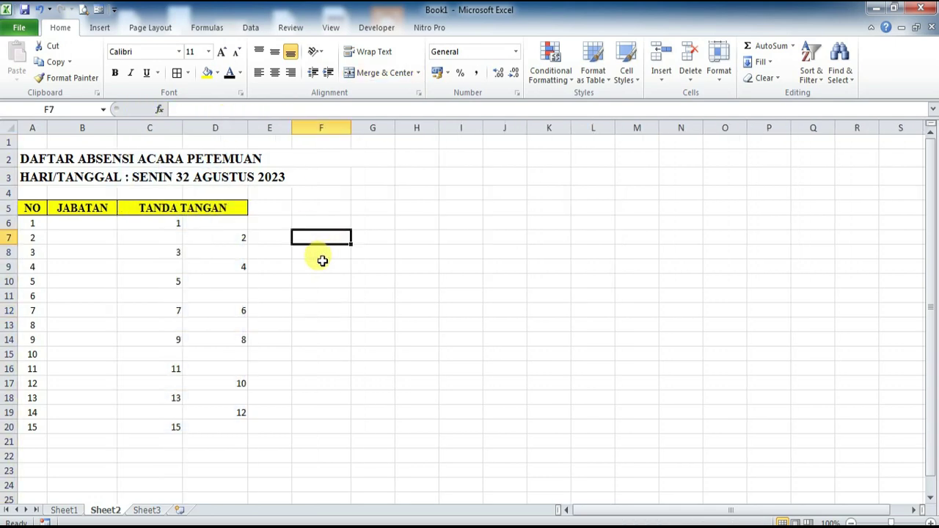
# Left-align the odd numbers in column C and the even numbers in column D.
pyautogui.click(169, 224)
pyautogui.moveTo(167, 227); pyautogui.dragTo(168, 430)
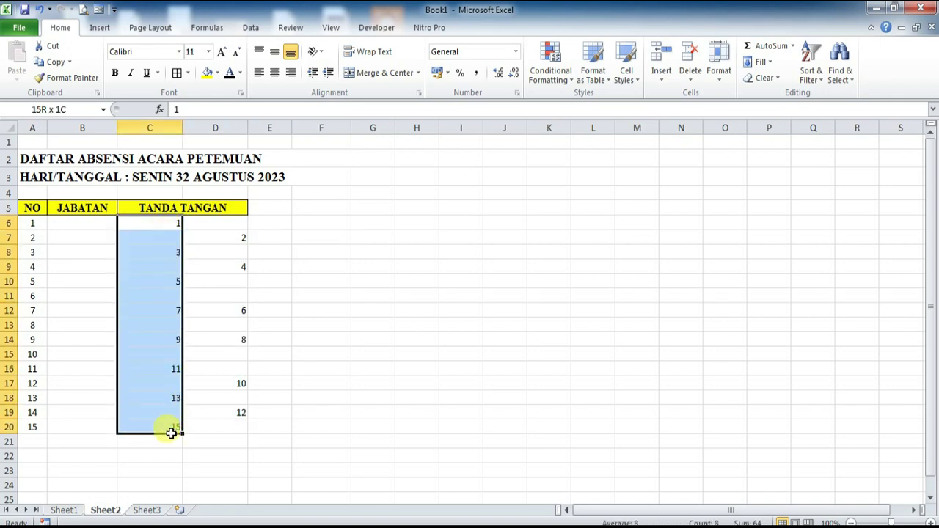
pyautogui.click(258, 72)
pyautogui.moveTo(236, 241); pyautogui.dragTo(238, 412)
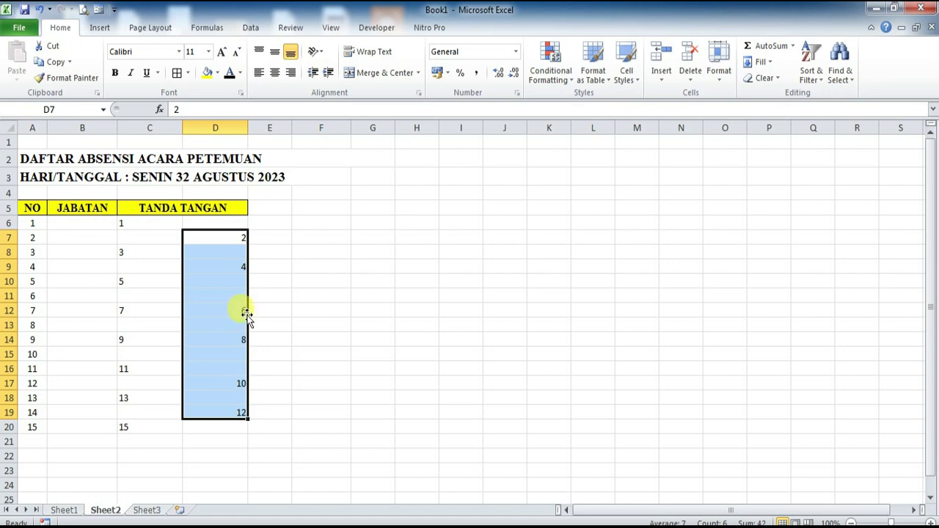
pyautogui.click(259, 74)
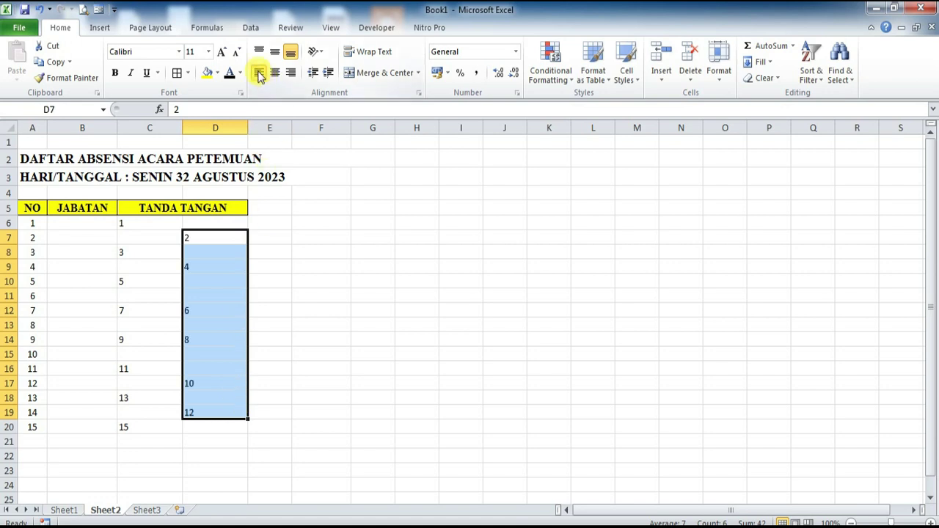
pyautogui.click(368, 308)
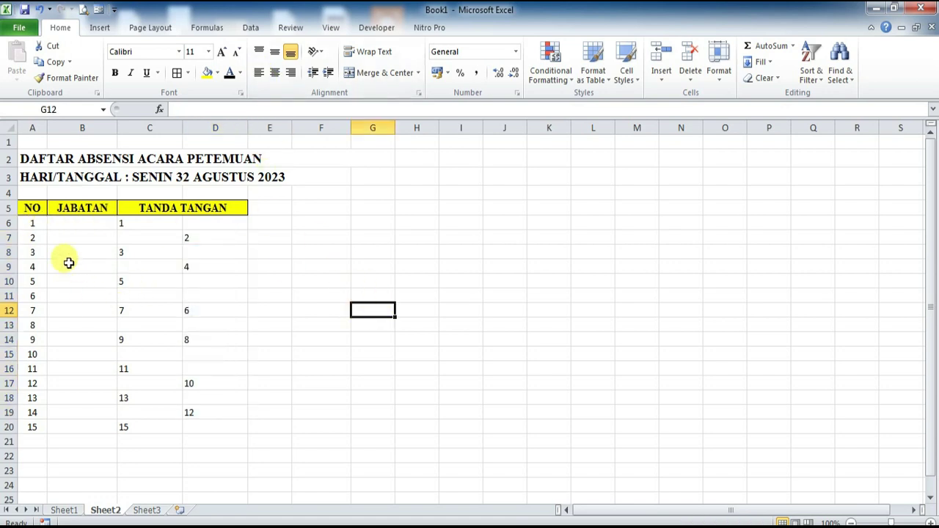
pyautogui.moveTo(10, 223); pyautogui.dragTo(17, 424)
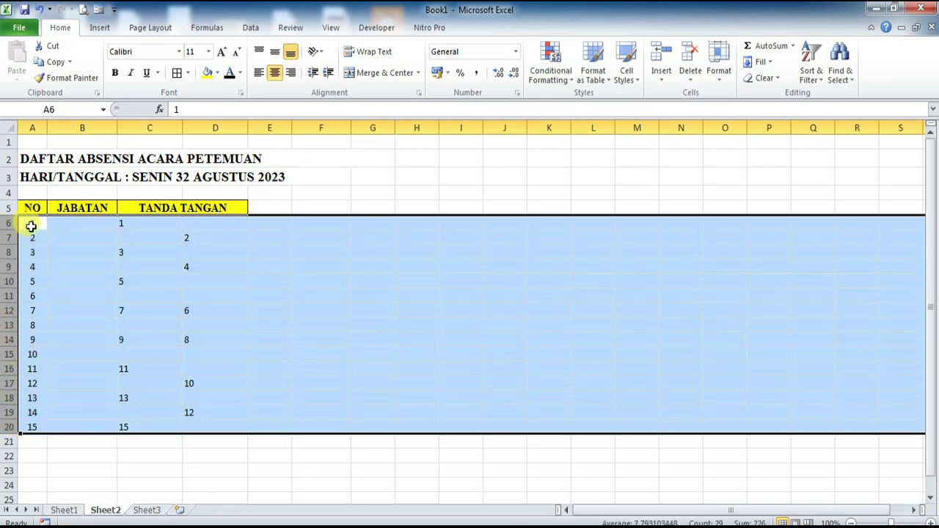
# Set rows 6 through 20 to a row height of 25.
pyautogui.click(410, 192)
pyautogui.moveTo(9, 223); pyautogui.dragTo(10, 429)
pyautogui.rightClick(8, 383)
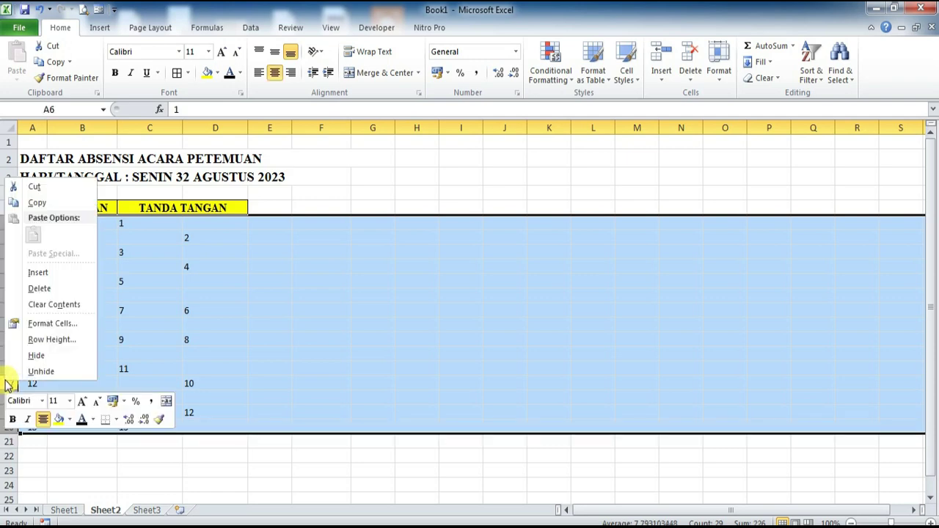
pyautogui.click(66, 343)
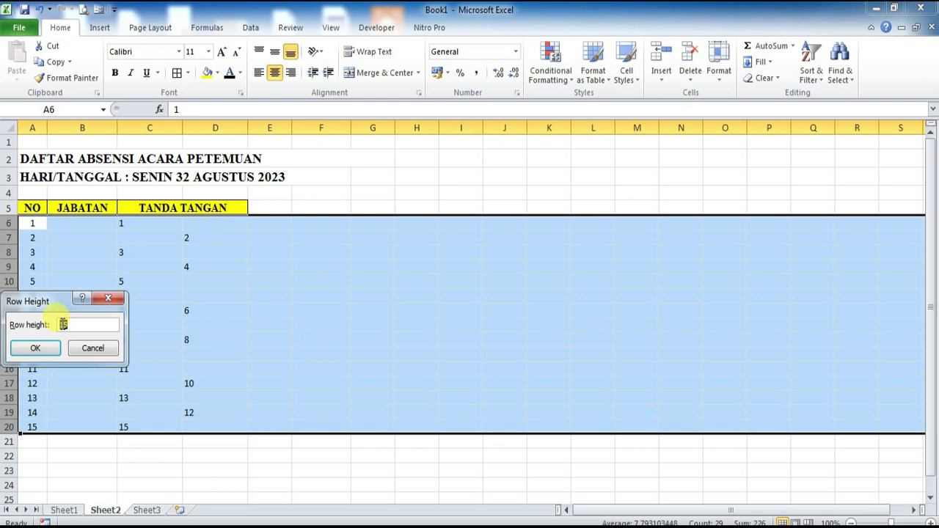
pyautogui.click(35, 348)
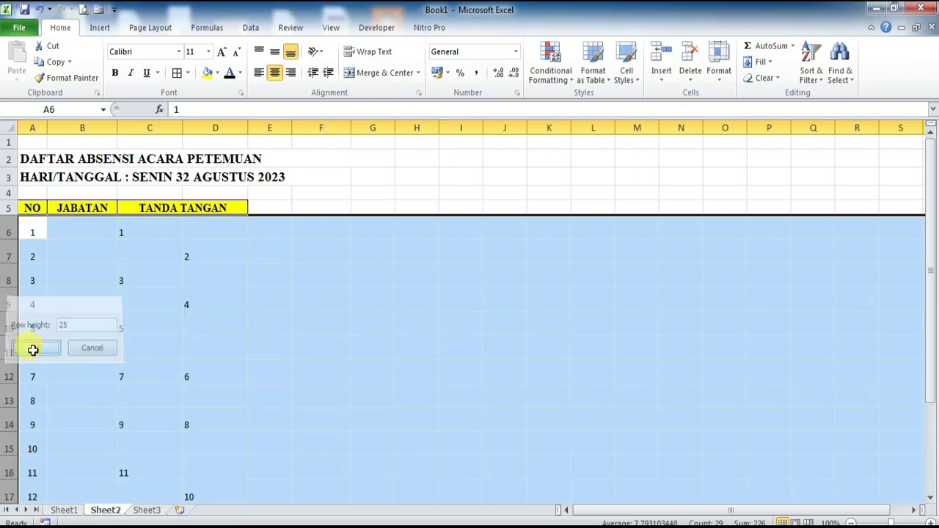
pyautogui.click(253, 334)
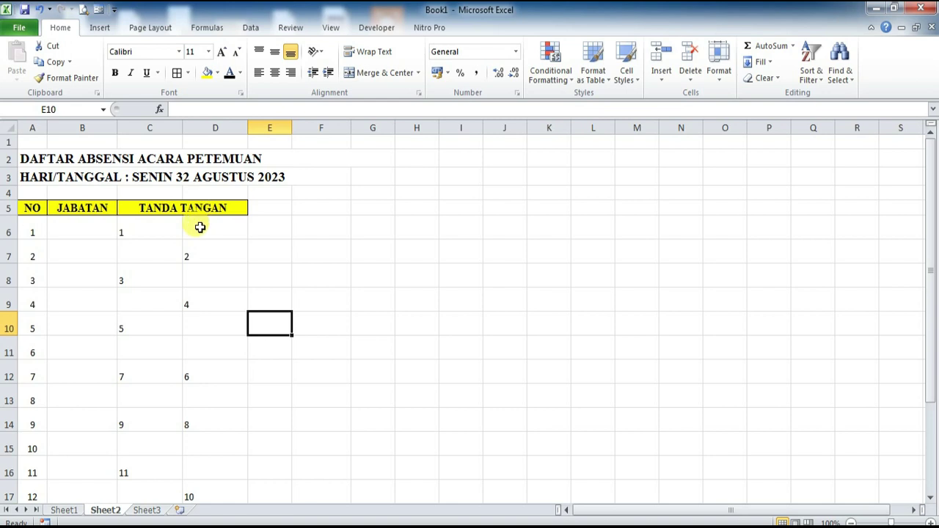
pyautogui.click(155, 234)
# Shrink rows 6–20 of the attendance table to a row height of 20.
pyautogui.click(209, 225)
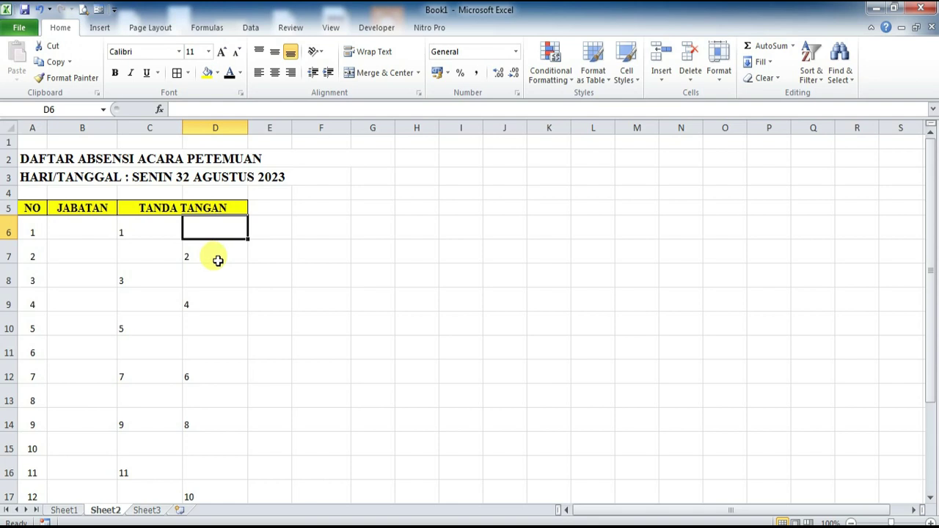
pyautogui.click(206, 252)
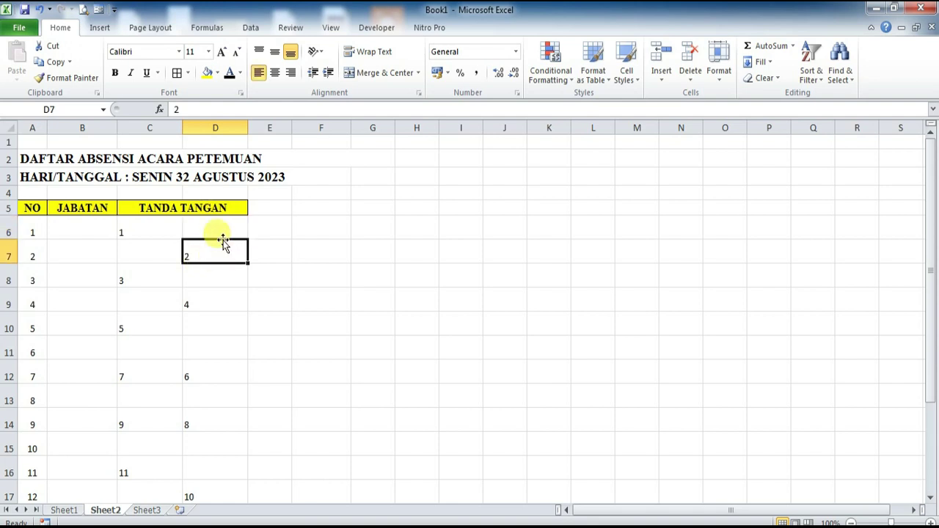
pyautogui.moveTo(9, 232); pyautogui.dragTo(32, 482)
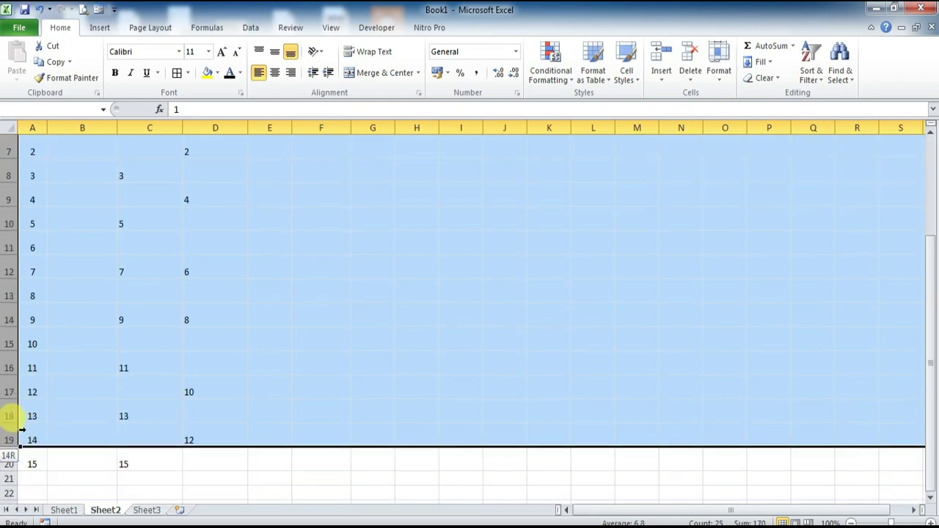
pyautogui.moveTo(32, 482); pyautogui.dragTo(11, 453)
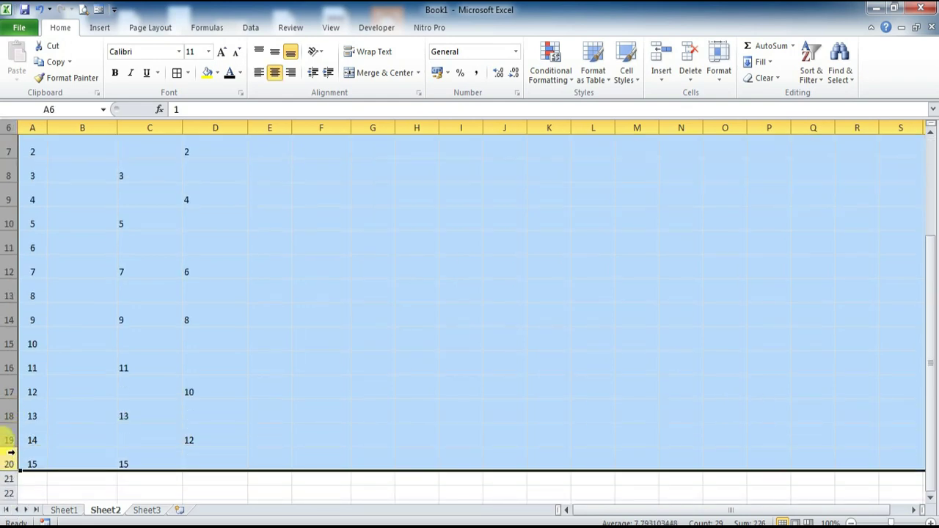
pyautogui.rightClick(9, 274)
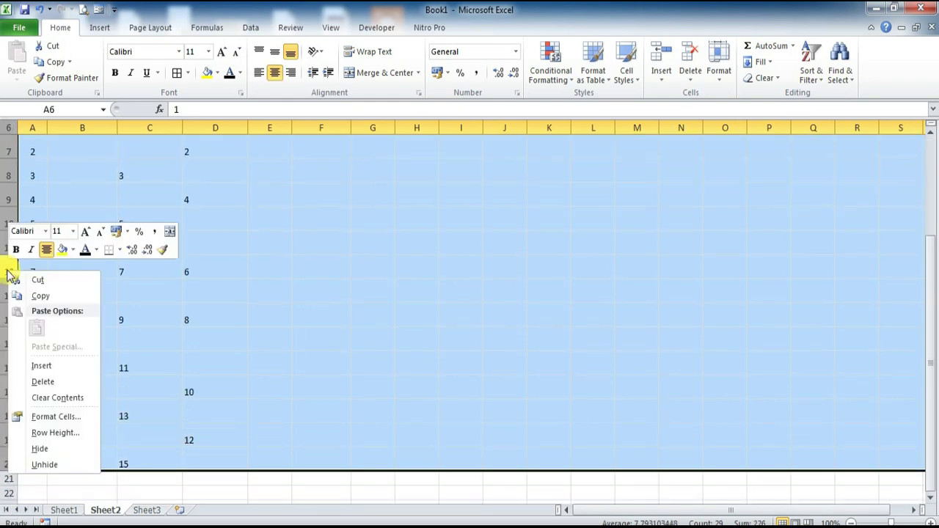
pyautogui.click(57, 433)
pyautogui.write('20')
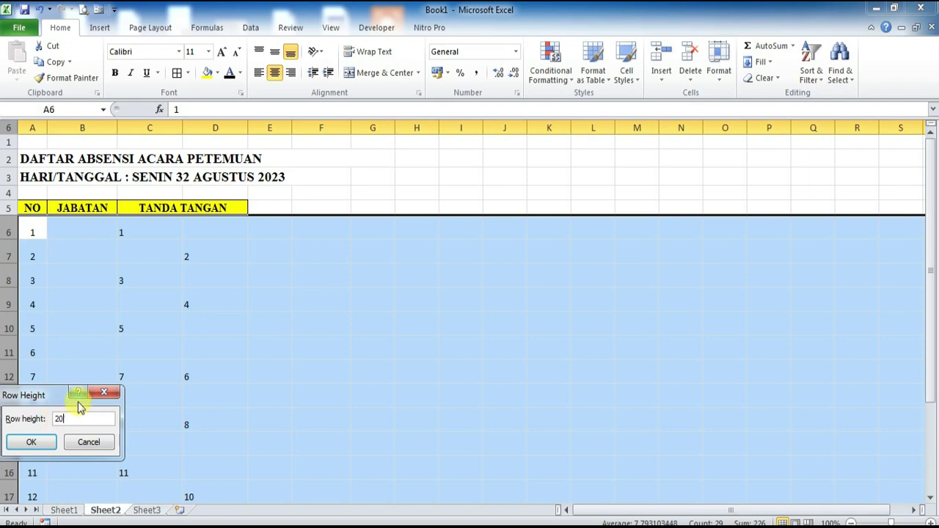
pyautogui.click(31, 444)
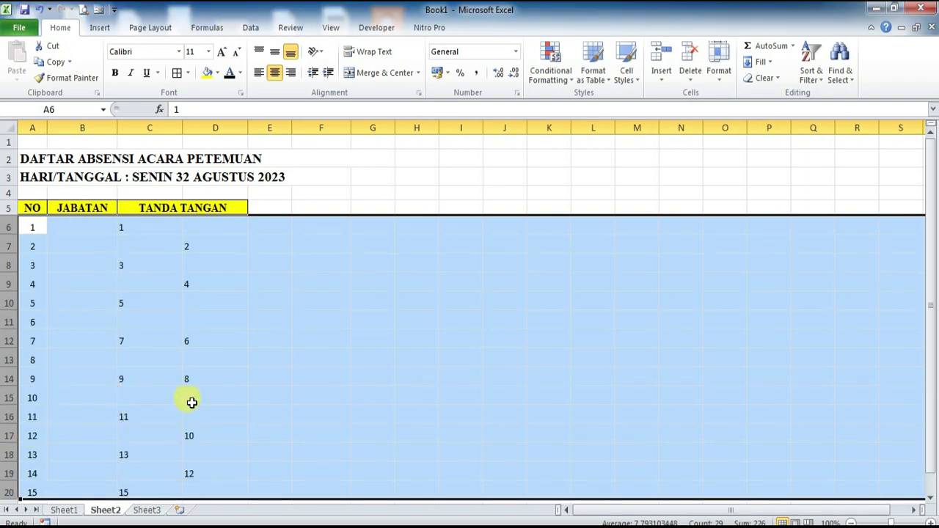
pyautogui.click(258, 373)
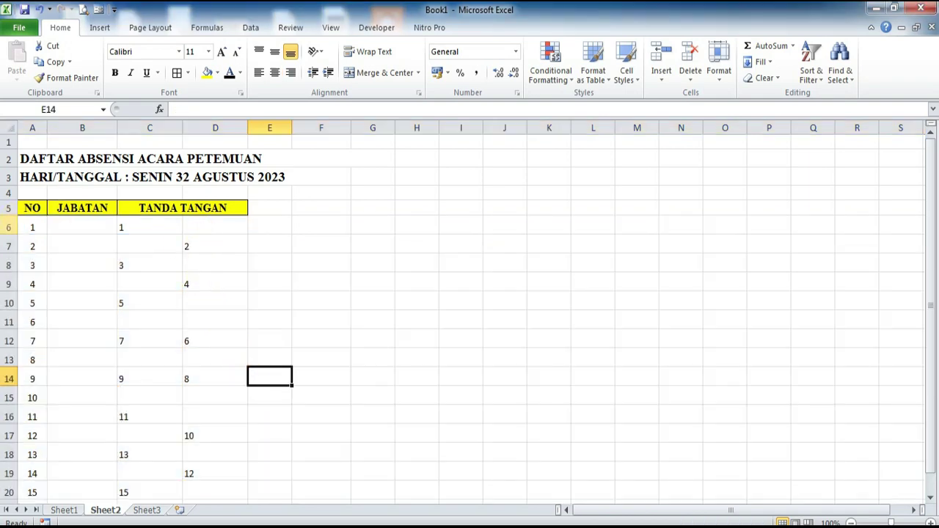
pyautogui.scroll(-2, 176, 300)
pyautogui.scroll(1, 176, 300)
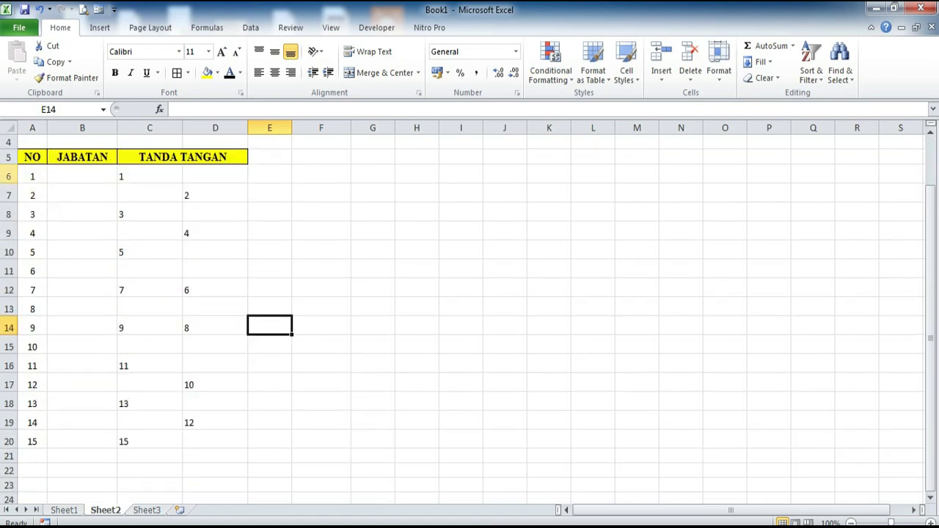
# Restore rows 6–20 to a row height of 25.
pyautogui.moveTo(9, 176); pyautogui.dragTo(9, 441)
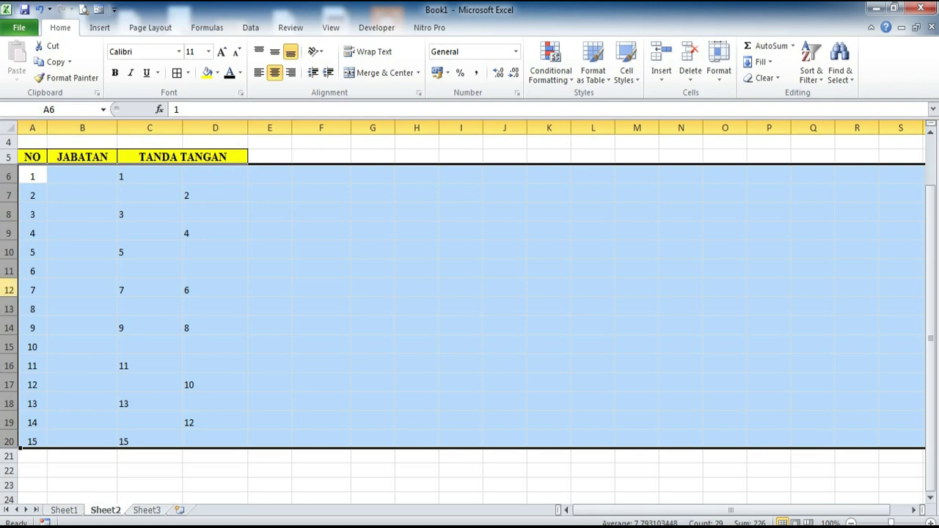
pyautogui.rightClick(8, 347)
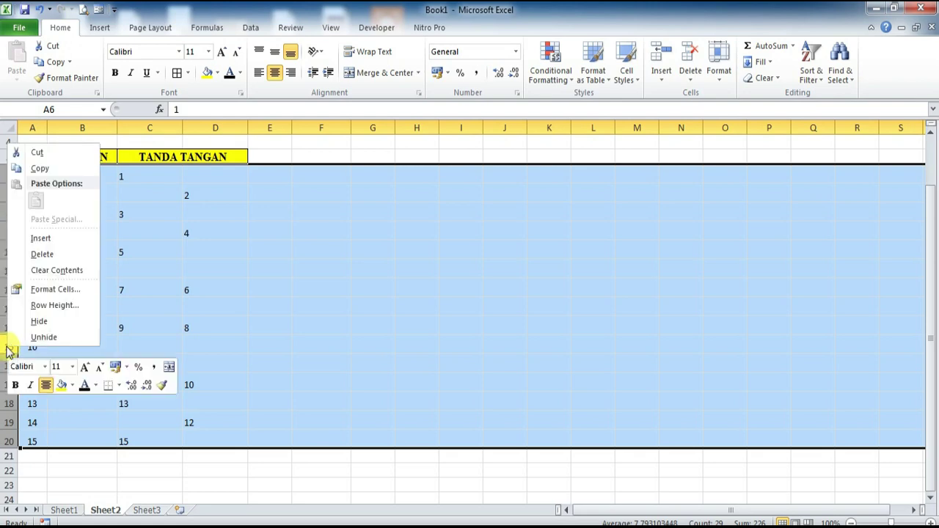
pyautogui.click(46, 303)
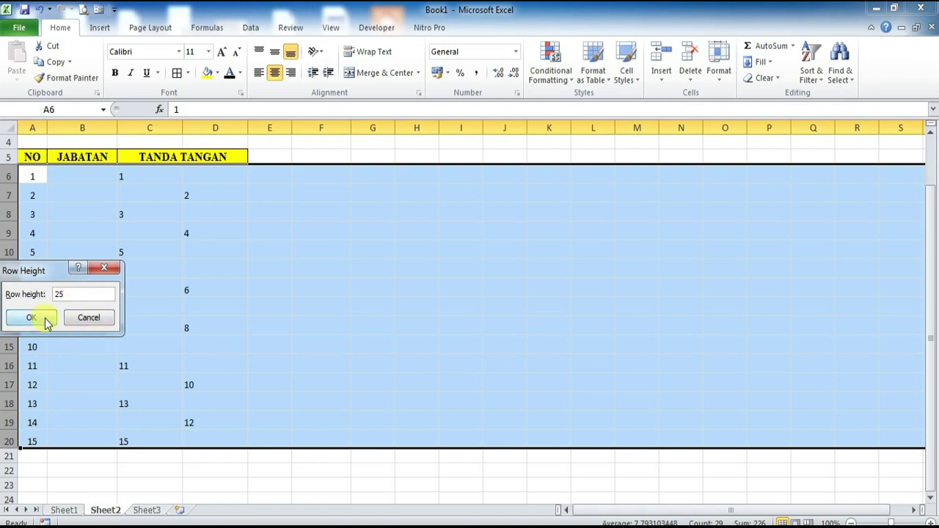
pyautogui.click(46, 319)
pyautogui.click(294, 339)
# Middle-align the numbers in the NO column, A6:A20.
pyautogui.moveTo(33, 183); pyautogui.dragTo(33, 463)
pyautogui.click(272, 58)
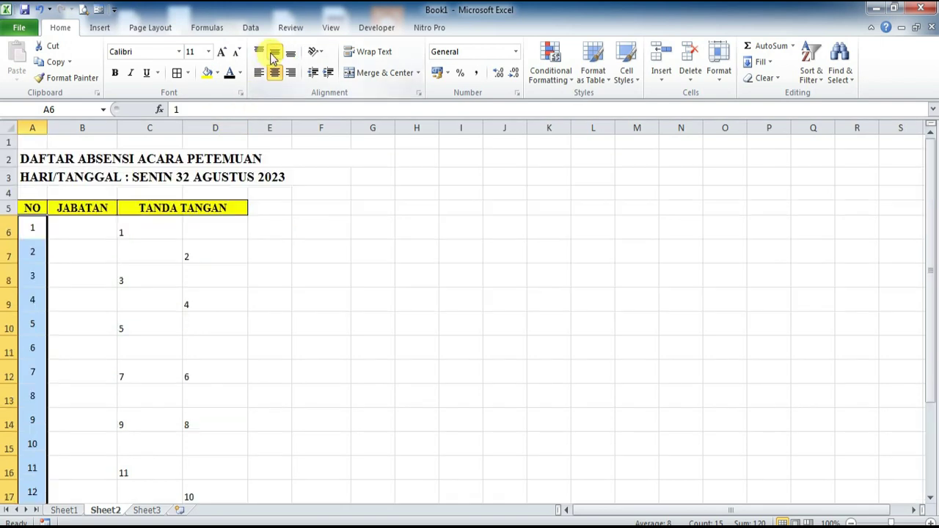
pyautogui.click(260, 323)
# Top-align the signature numbers in C6:D20, replacing an initial middle alignment.
pyautogui.moveTo(130, 227)
pyautogui.mouseDown()
pyautogui.moveTo(218, 427)
pyautogui.moveTo(187, 461)
pyautogui.mouseUp()
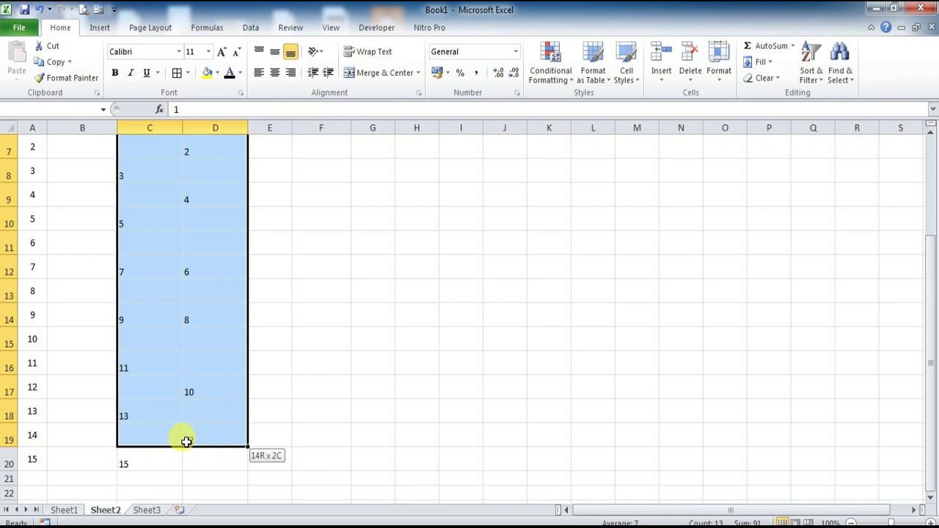
pyautogui.click(274, 52)
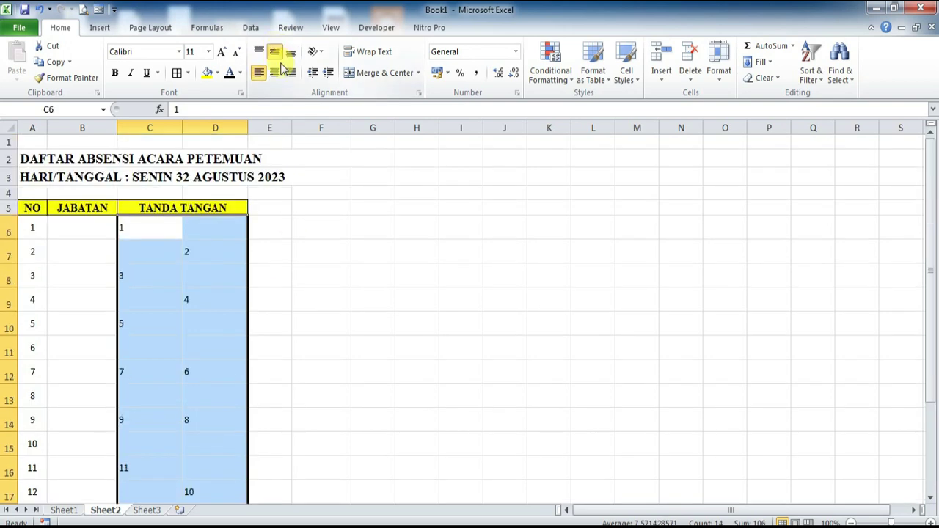
pyautogui.click(297, 278)
pyautogui.moveTo(134, 226)
pyautogui.mouseDown()
pyautogui.moveTo(194, 503)
pyautogui.moveTo(198, 450)
pyautogui.mouseUp()
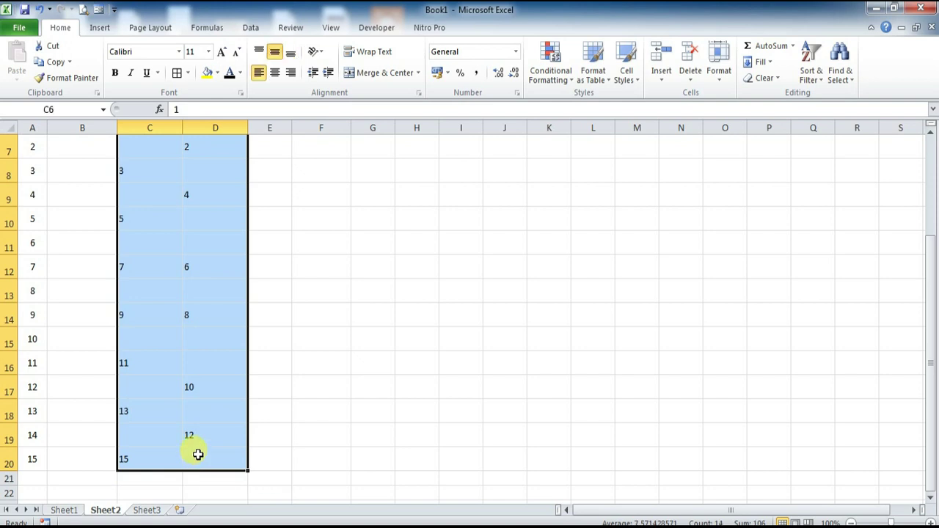
pyautogui.click(259, 48)
pyautogui.click(323, 250)
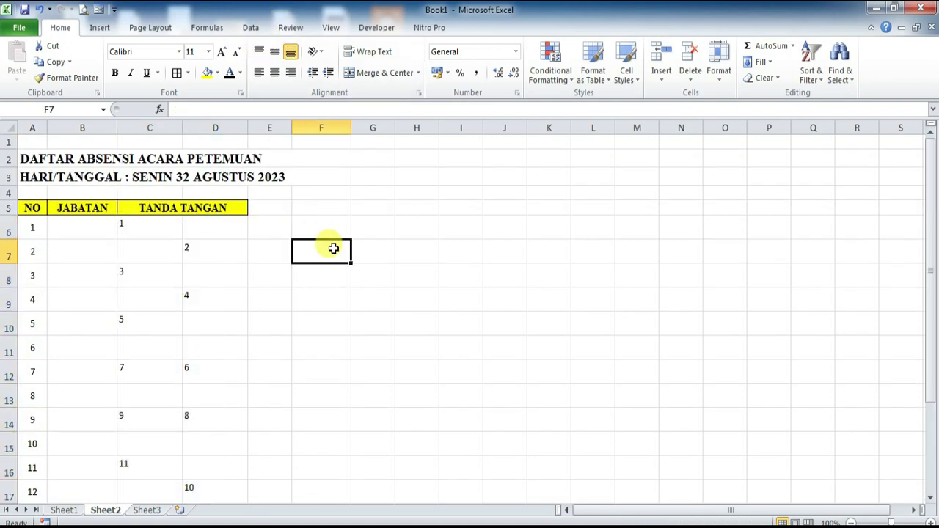
pyautogui.moveTo(33, 208); pyautogui.dragTo(107, 239)
pyautogui.click(94, 277)
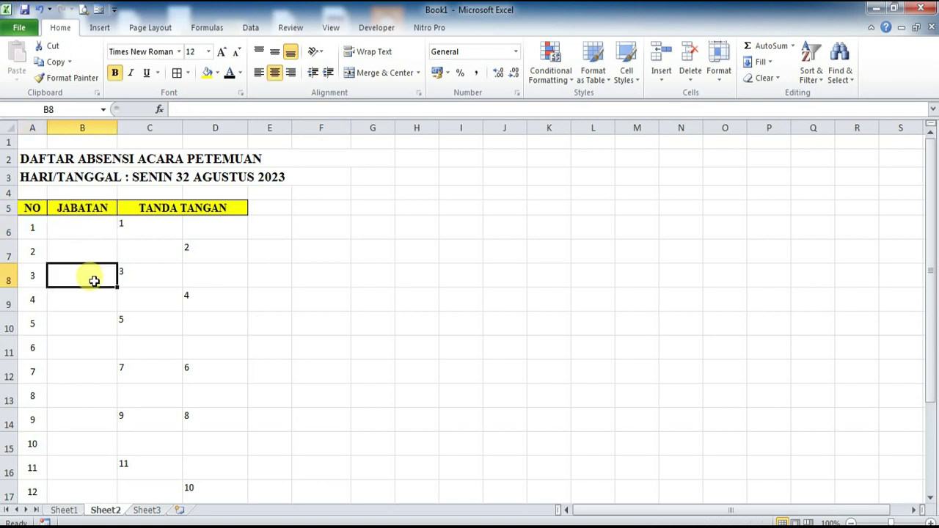
# Apply All Borders to the attendance table range A5:D20.
pyautogui.moveTo(26, 208)
pyautogui.mouseDown()
pyautogui.moveTo(173, 250)
pyautogui.moveTo(219, 443)
pyautogui.mouseUp()
pyautogui.moveTo(223, 511); pyautogui.dragTo(222, 459)
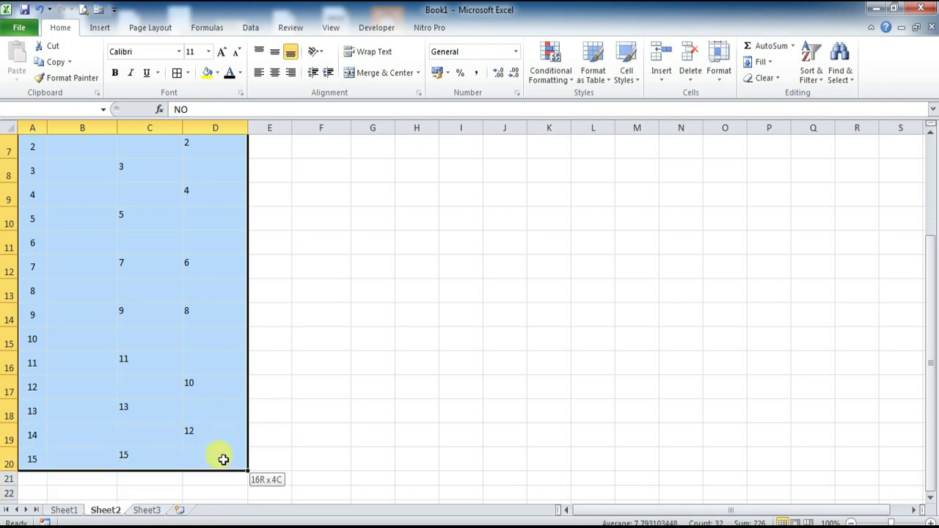
pyautogui.click(188, 73)
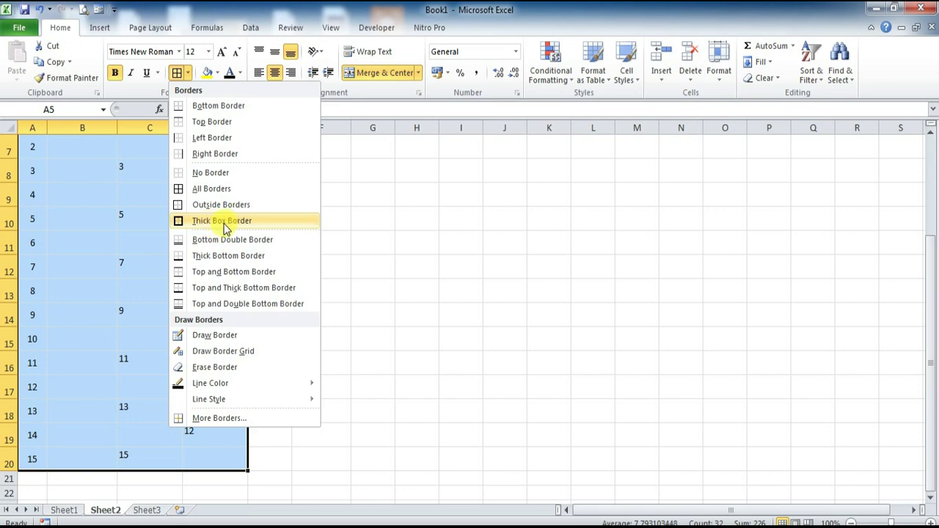
pyautogui.click(207, 189)
pyautogui.scroll(2, 291, 233)
pyautogui.click(301, 233)
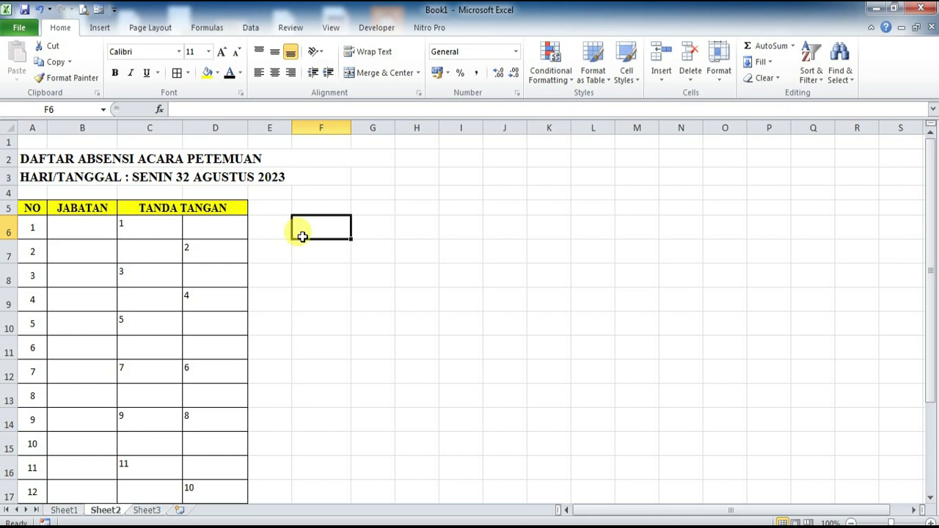
pyautogui.scroll(-3, 306, 233)
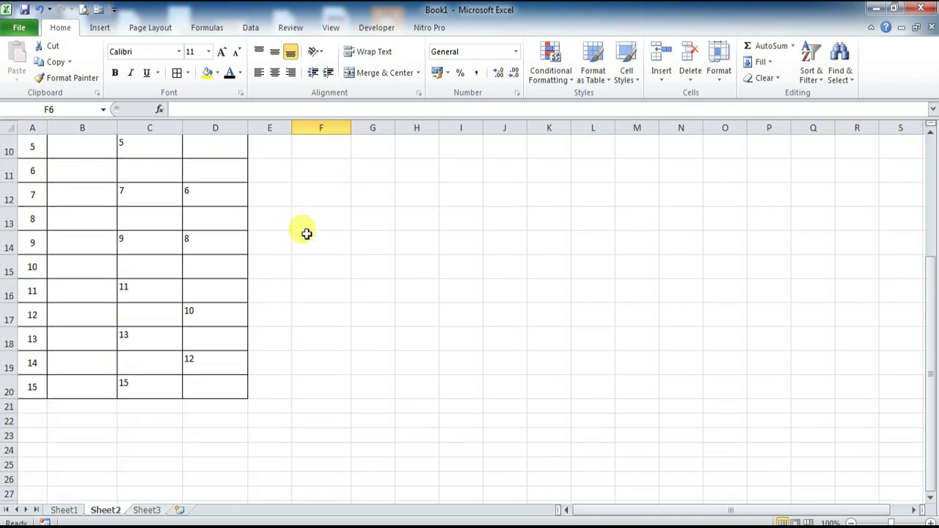
# Inspect cells D20, D23 and D24 below the table, then return to the top.
pyautogui.click(209, 386)
pyautogui.scroll(-1, 209, 377)
pyautogui.click(189, 365)
pyautogui.moveTo(204, 371)
pyautogui.mouseDown()
pyautogui.moveTo(228, 378)
pyautogui.moveTo(221, 375)
pyautogui.mouseUp()
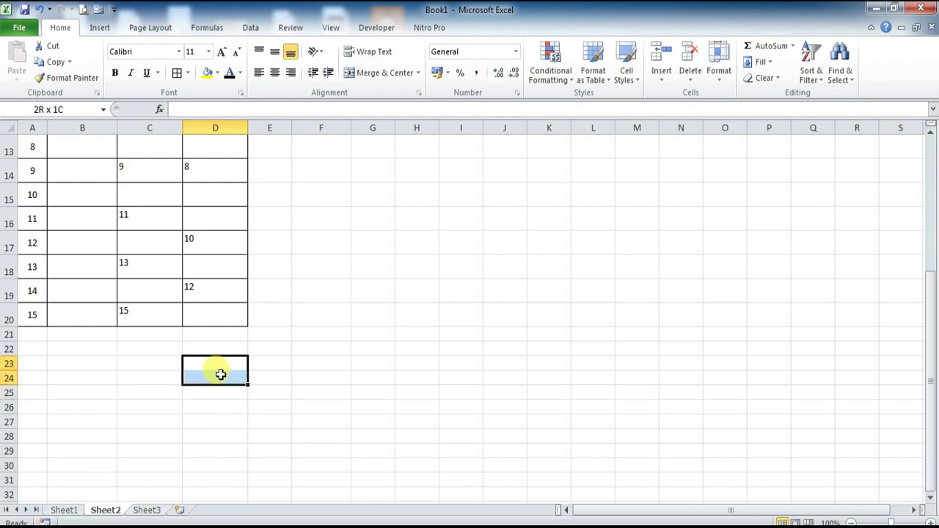
pyautogui.click(199, 361)
pyautogui.moveTo(199, 361); pyautogui.dragTo(214, 377)
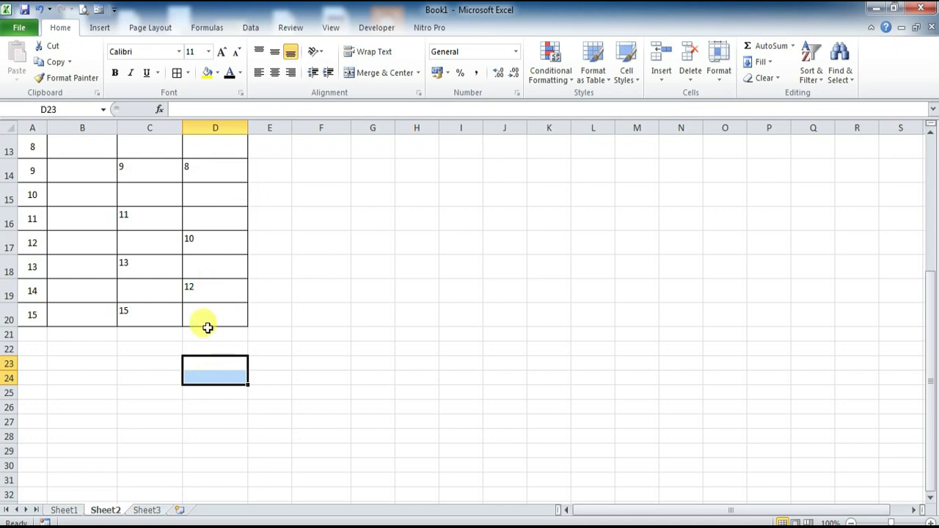
pyautogui.click(205, 366)
pyautogui.click(210, 377)
pyautogui.click(203, 360)
pyautogui.scroll(2, 433, 334)
pyautogui.scroll(1, 433, 335)
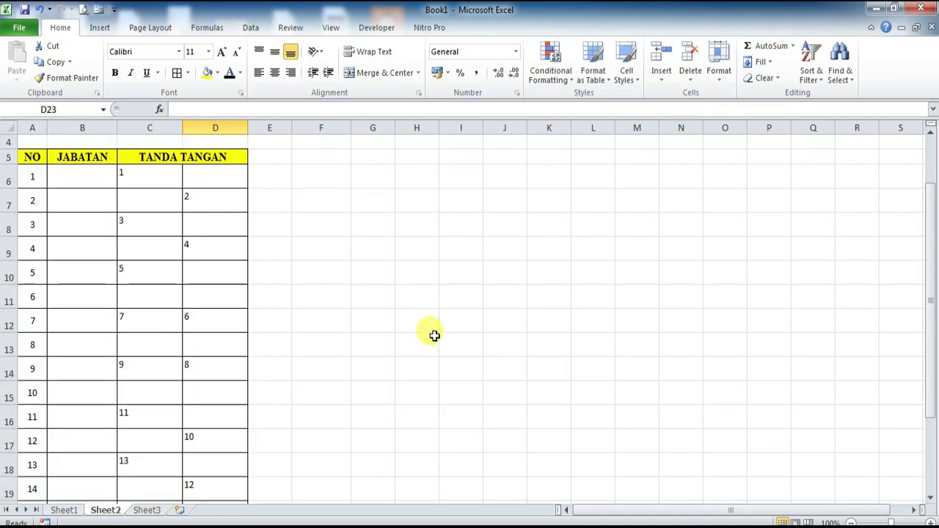
pyautogui.scroll(1, 432, 335)
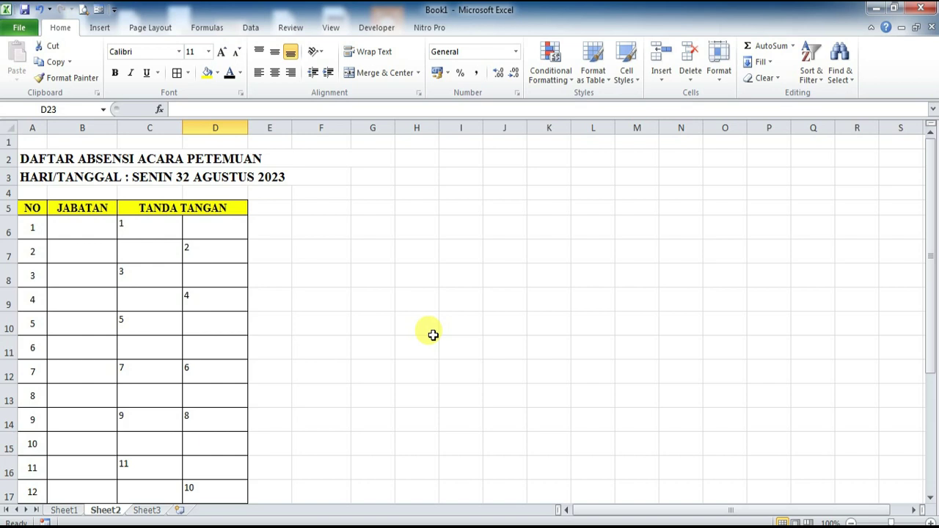
pyautogui.click(326, 247)
# Undo four recent changes, removing the borders, alignment and taller row heights.
pyautogui.hotkey('ctrl', 'z')
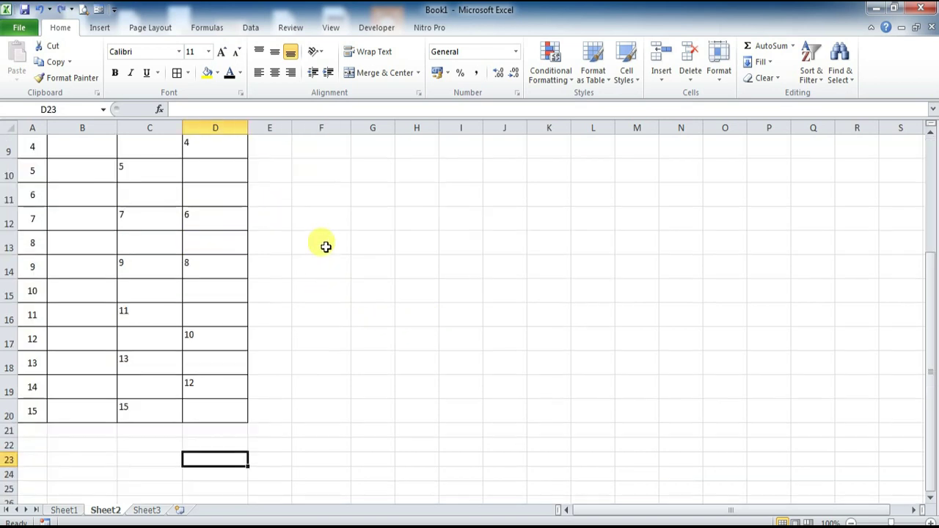
pyautogui.hotkey('ctrl', 'z')
pyautogui.hotkey('ctrl', 'z')
pyautogui.hotkey('ctrl', 'z')
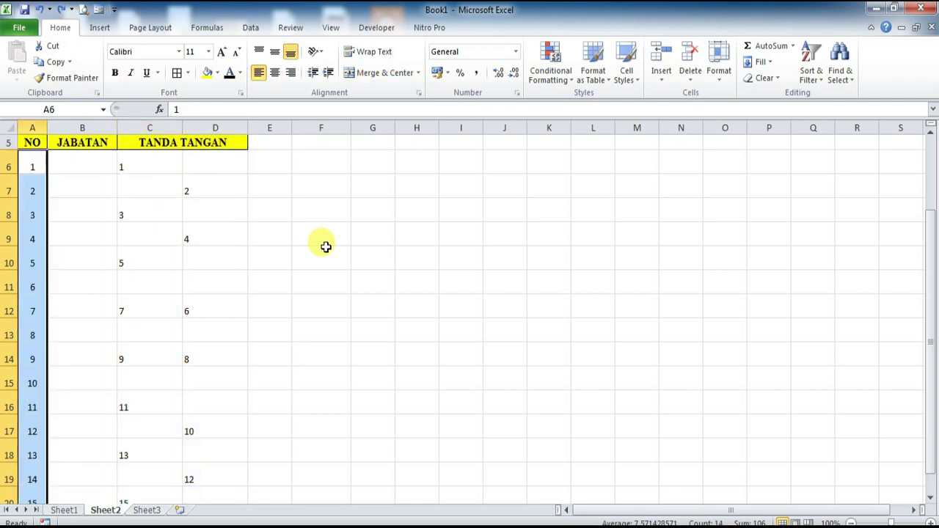
pyautogui.hotkey('ctrl', 'z')
pyautogui.hotkey('ctrl', 'z')
pyautogui.hotkey('ctrl', 'z')
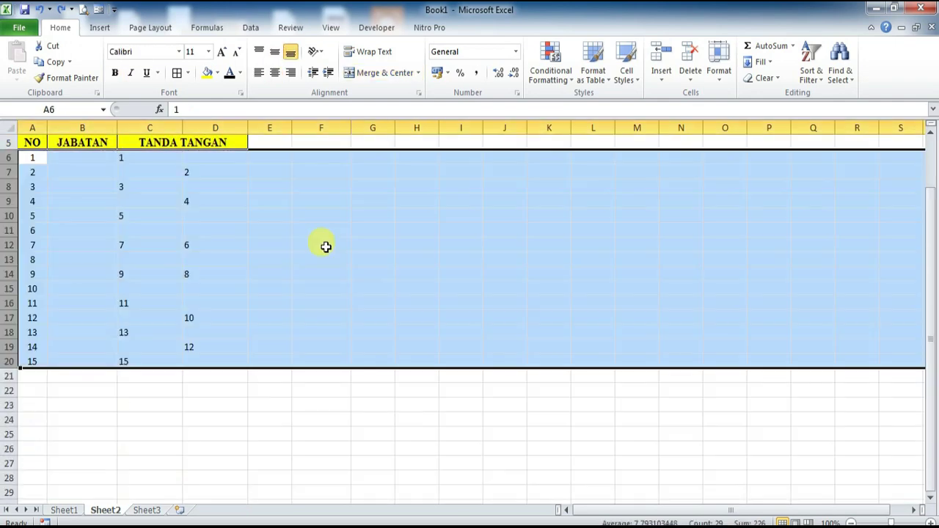
pyautogui.hotkey('ctrl', 'z')
pyautogui.click(326, 246)
pyautogui.scroll(2, 326, 246)
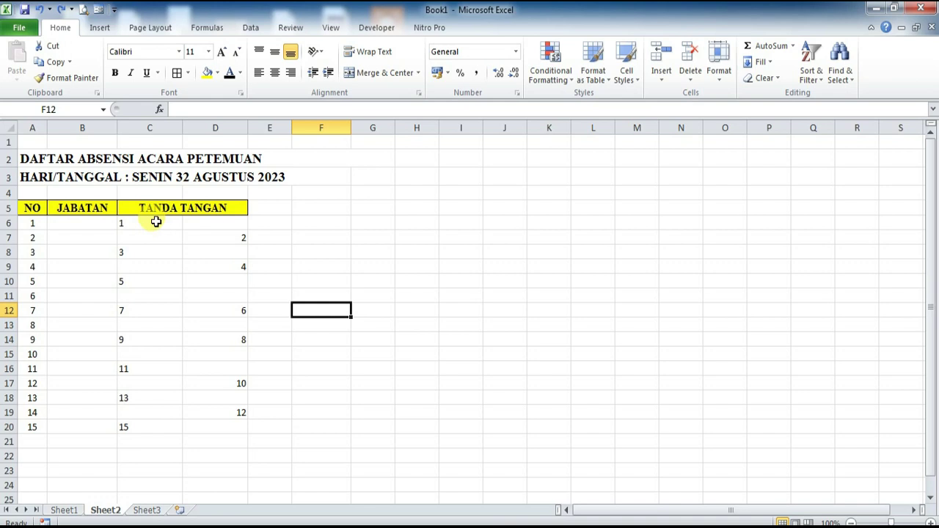
# Delete the signature numbers from C6:D20.
pyautogui.moveTo(151, 220); pyautogui.dragTo(238, 429)
pyautogui.press('Delete')
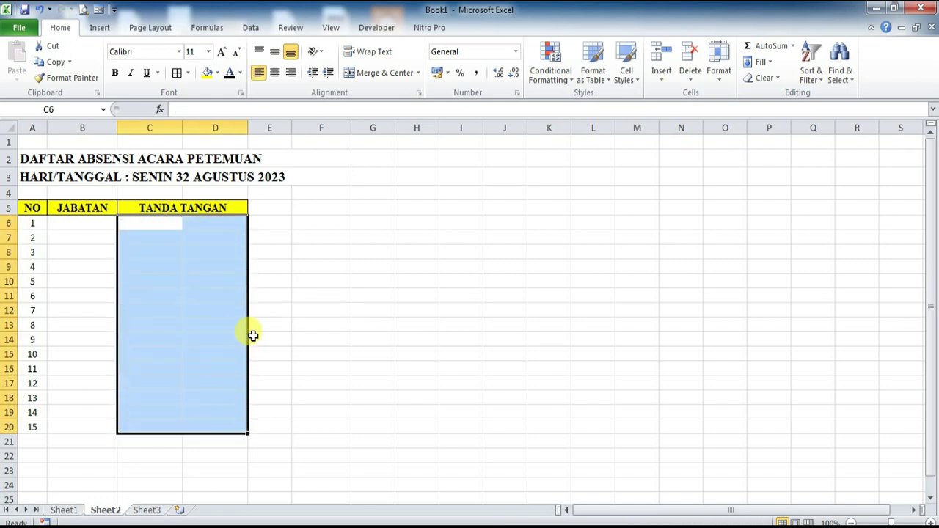
pyautogui.click(334, 308)
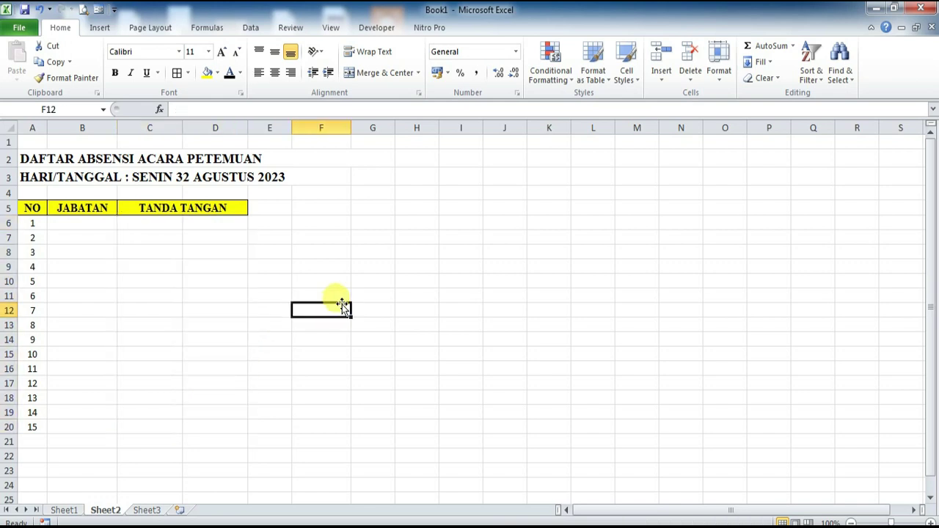
# Unmerge the TANDA TANGAN header across C5:D5.
pyautogui.click(155, 208)
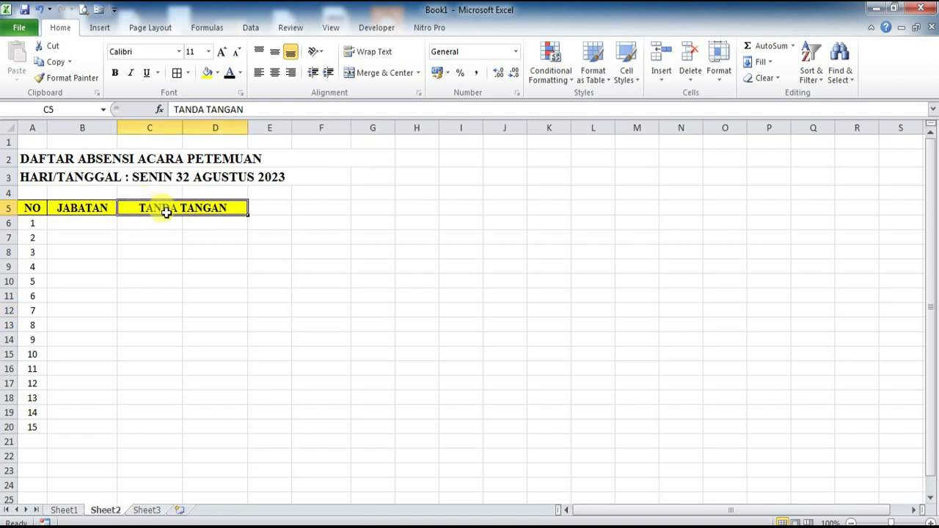
pyautogui.click(269, 281)
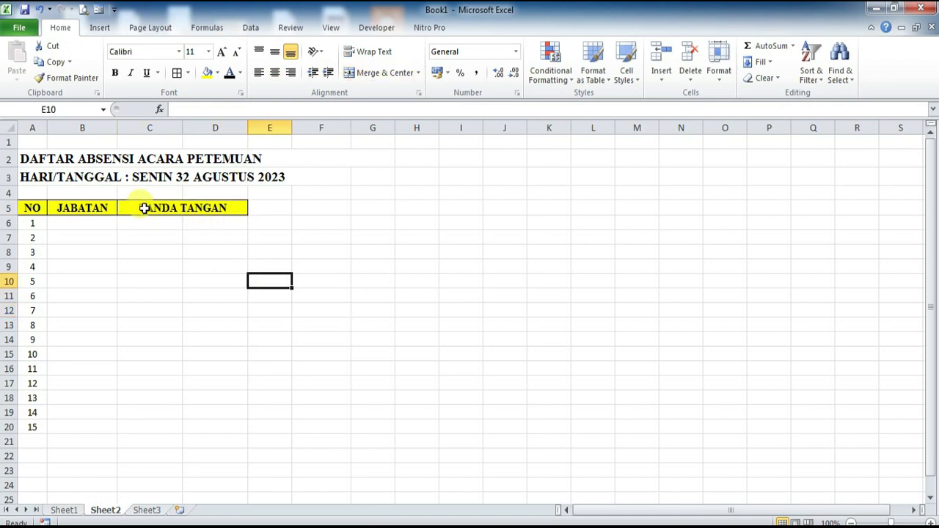
pyautogui.click(187, 211)
pyautogui.click(371, 73)
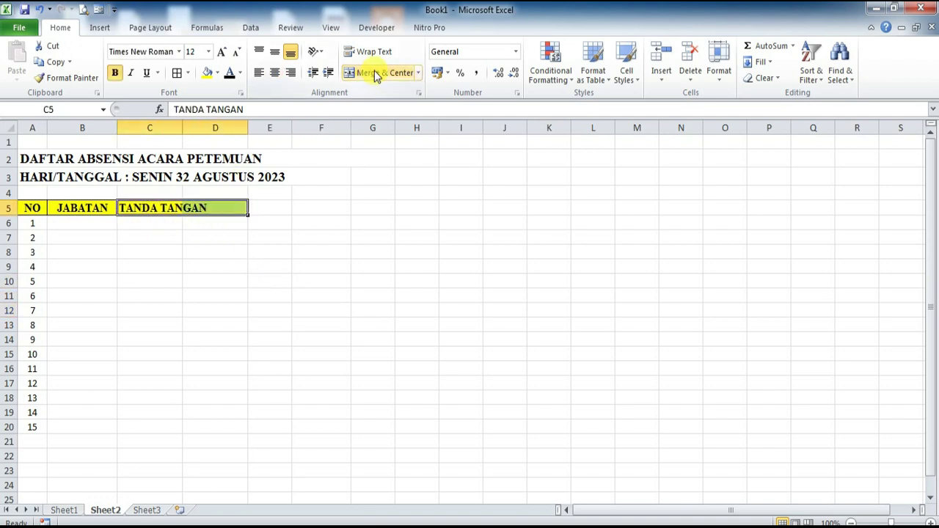
pyautogui.click(270, 281)
pyautogui.click(130, 206)
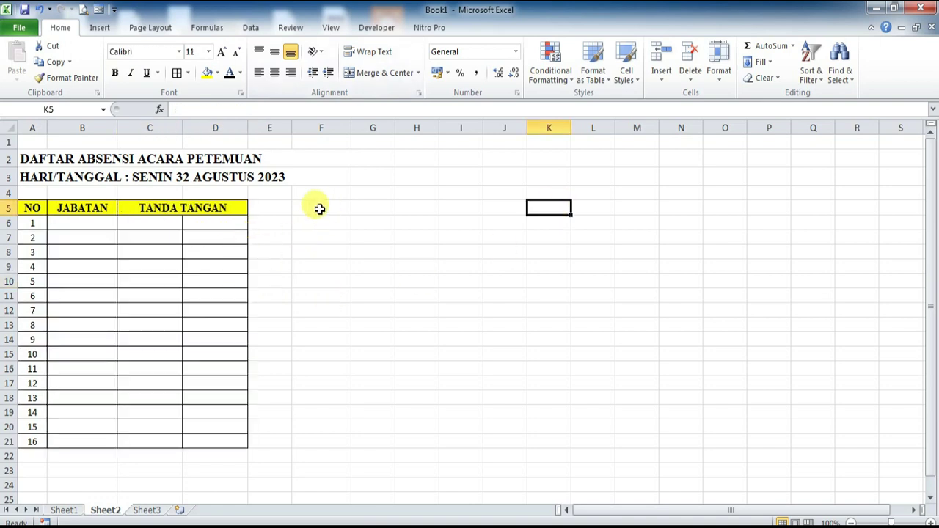
pyautogui.click(389, 237)
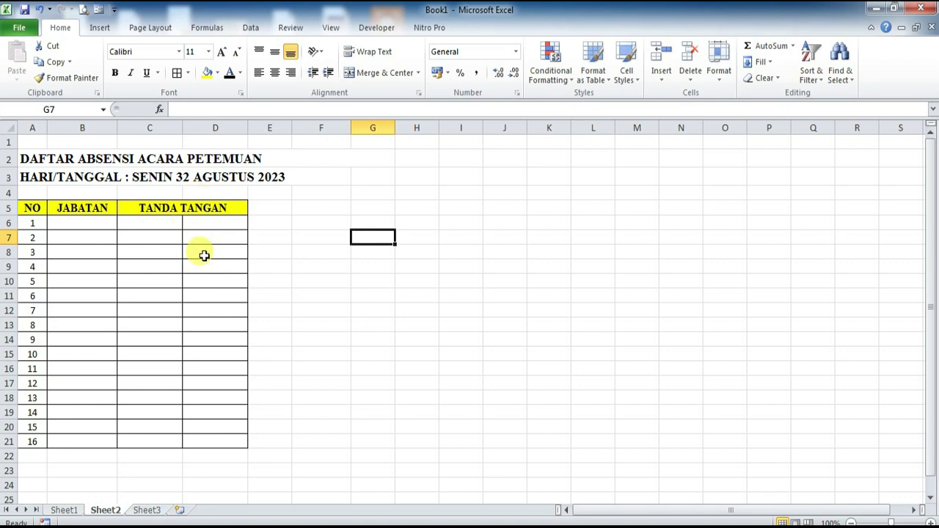
pyautogui.click(27, 209)
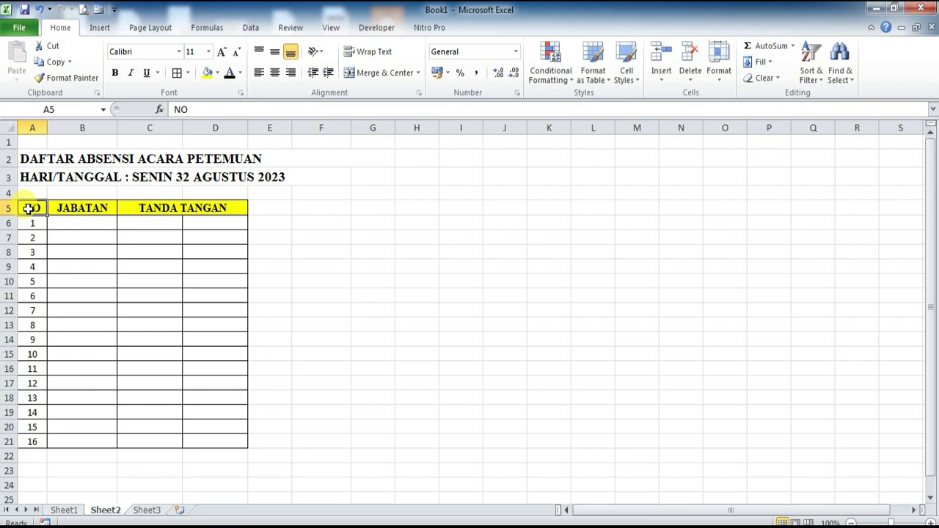
pyautogui.moveTo(28, 209); pyautogui.dragTo(224, 440)
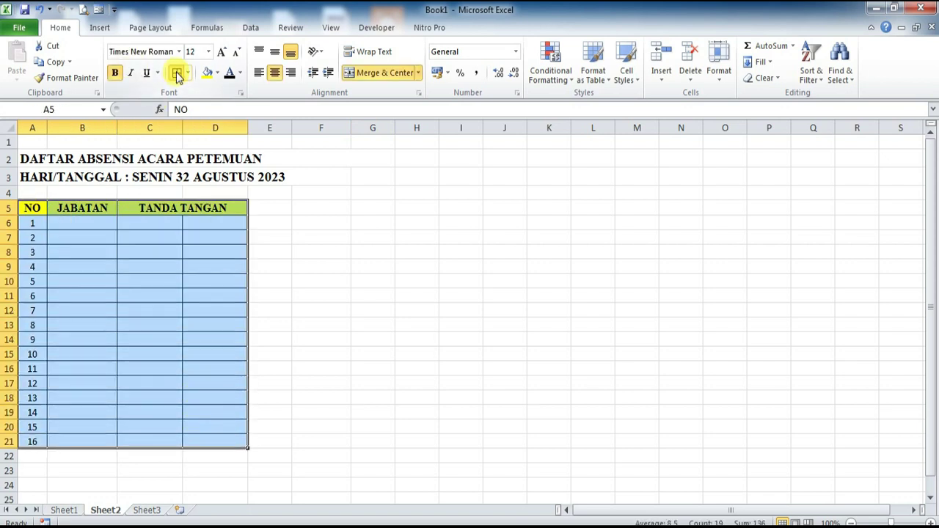
pyautogui.click(369, 264)
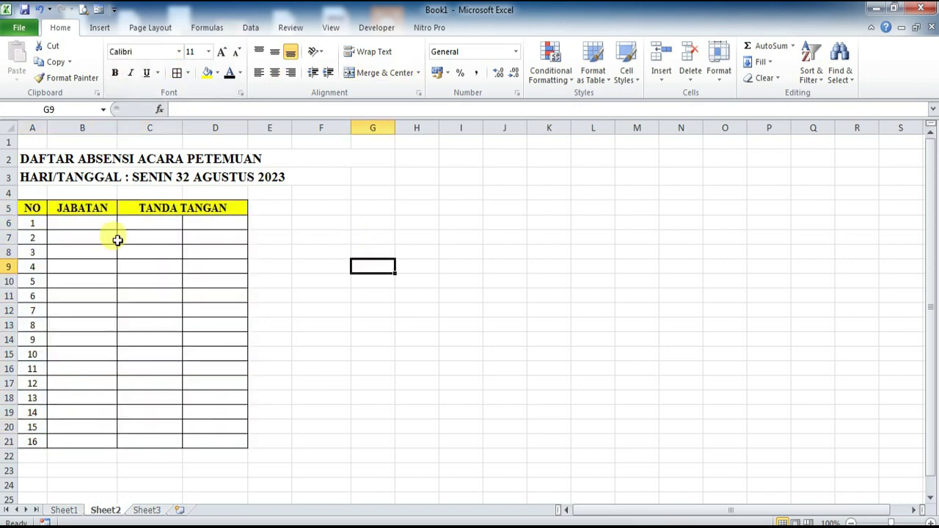
pyautogui.click(164, 237)
pyautogui.moveTo(36, 209); pyautogui.dragTo(225, 440)
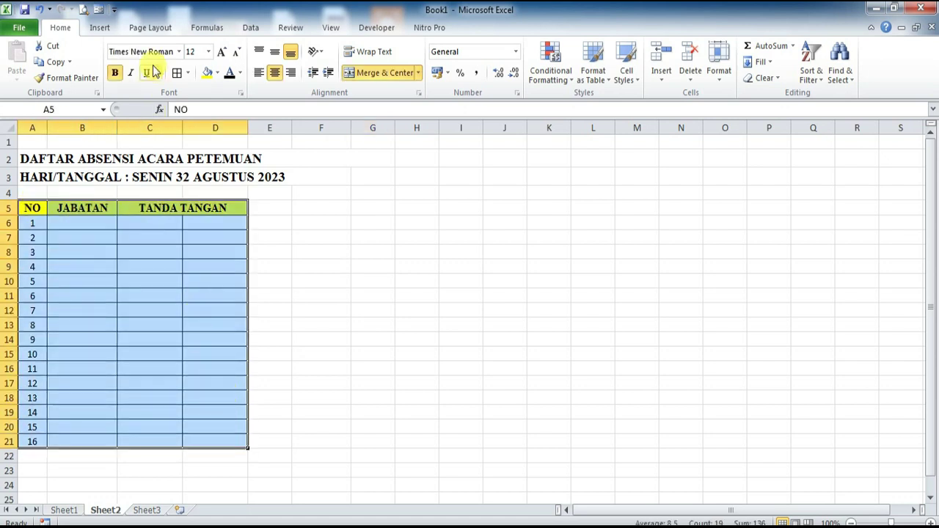
pyautogui.click(377, 307)
pyautogui.click(142, 208)
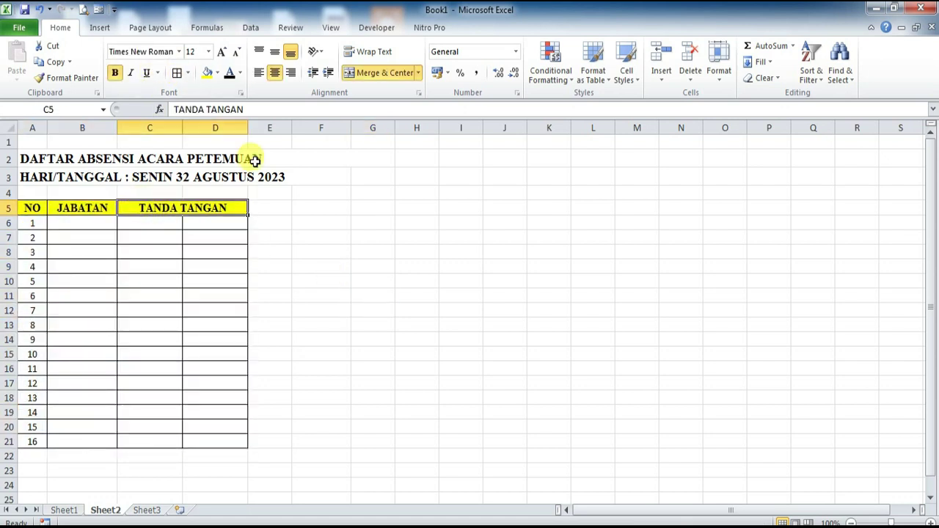
pyautogui.click(366, 77)
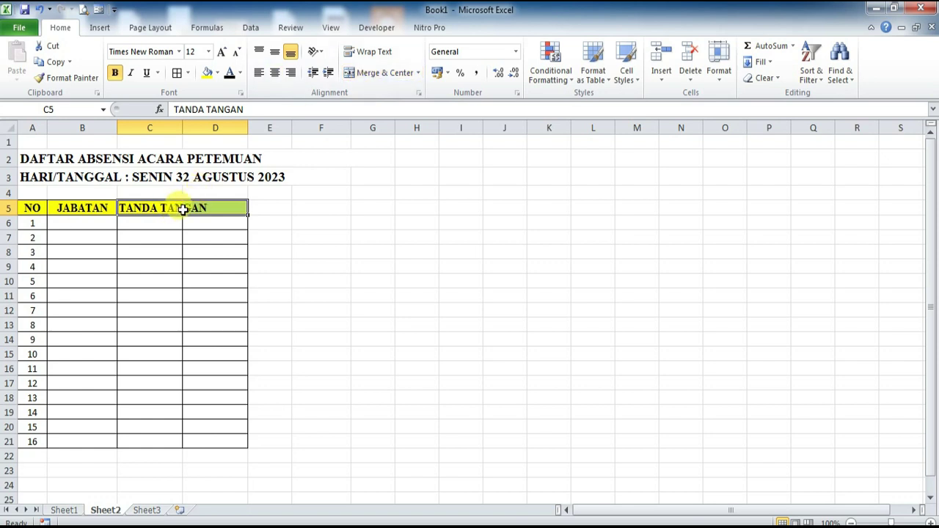
pyautogui.click(200, 236)
pyautogui.moveTo(150, 210); pyautogui.dragTo(193, 208)
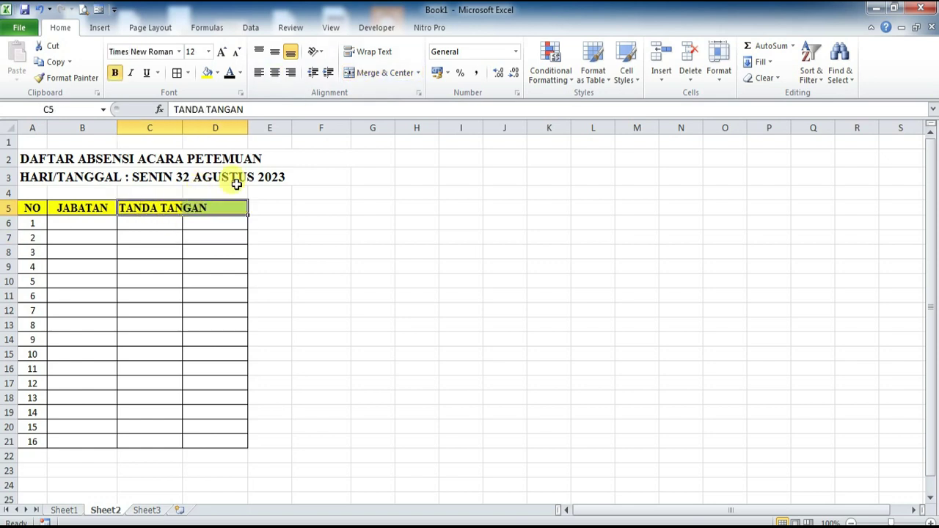
pyautogui.click(377, 75)
pyautogui.click(377, 253)
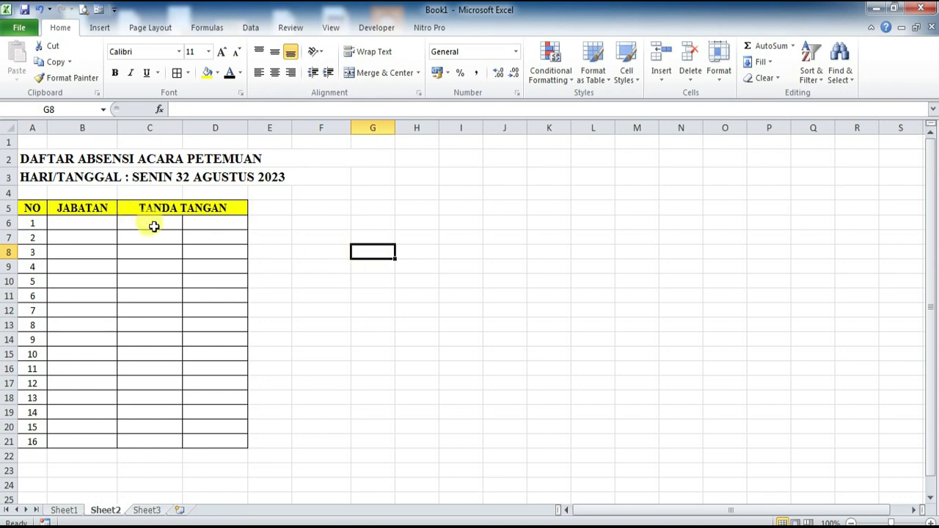
# Merge C6:C7 and D6:D7 into two-row signature cells with Merge & Center.
pyautogui.moveTo(148, 220); pyautogui.dragTo(151, 231)
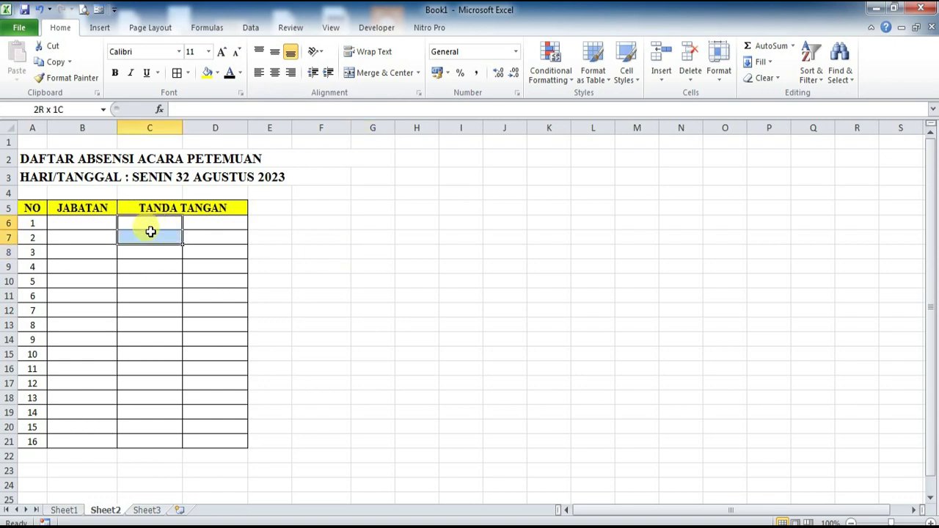
pyautogui.click(374, 73)
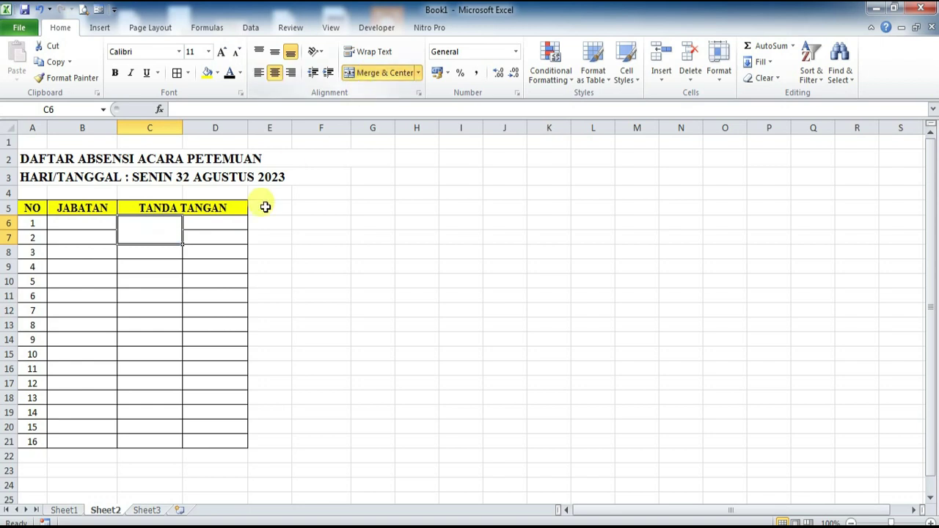
pyautogui.moveTo(208, 218); pyautogui.dragTo(210, 235)
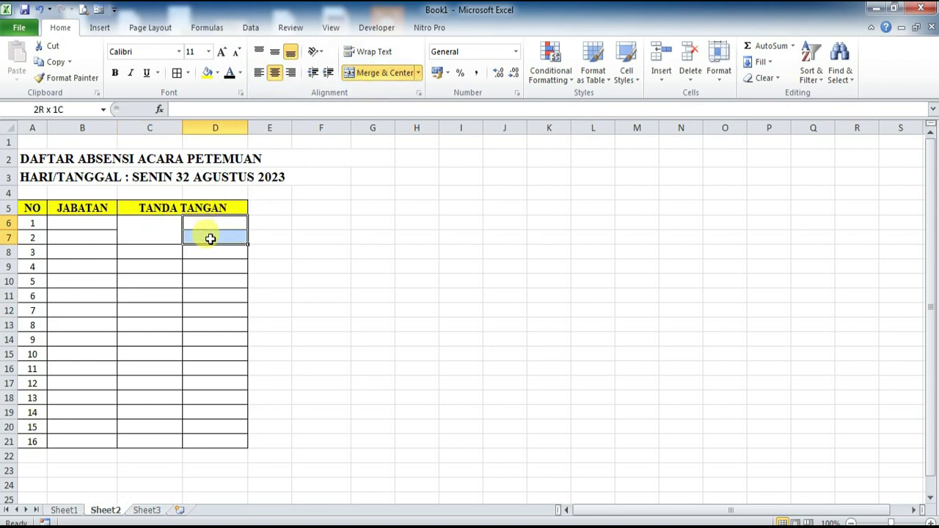
pyautogui.click(369, 73)
pyautogui.click(377, 237)
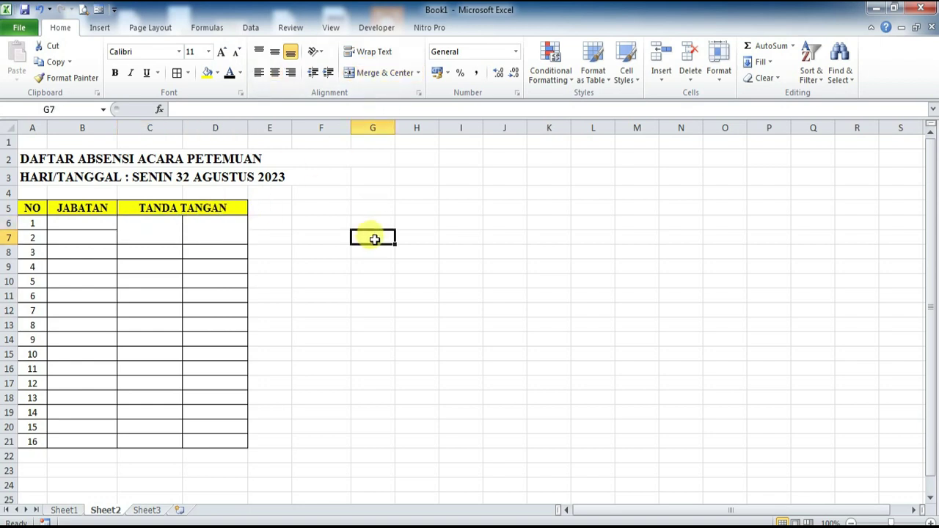
pyautogui.click(143, 223)
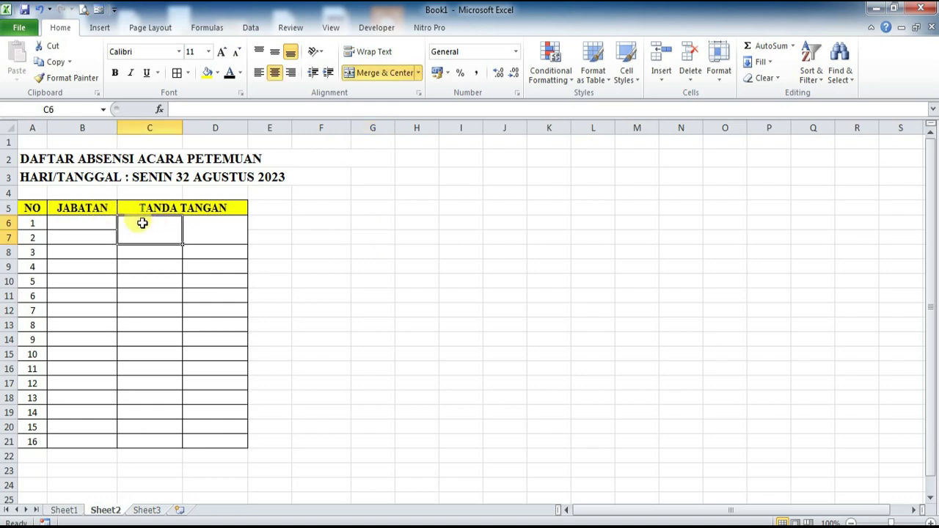
pyautogui.doubleClick(142, 223)
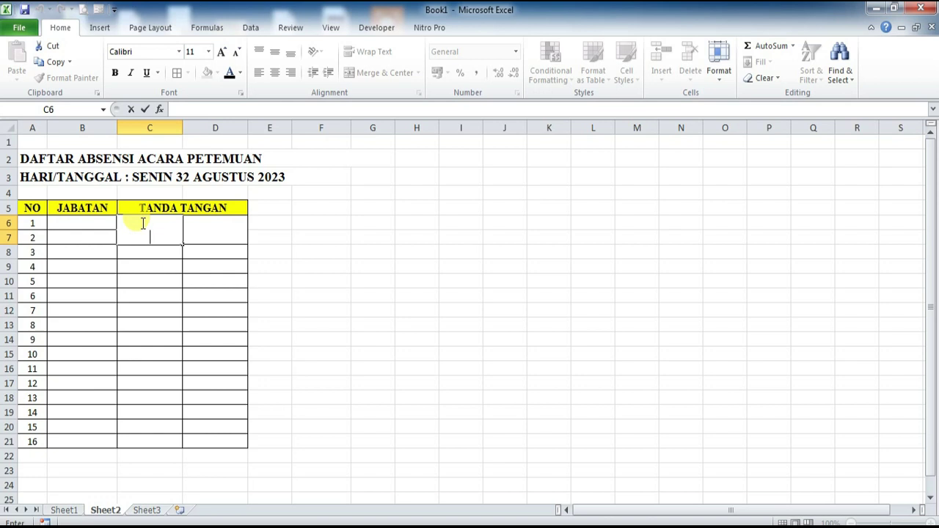
# Enter =A6 in merged C6 and =A7 in merged D6, showing 1 and 2.
pyautogui.write('=')
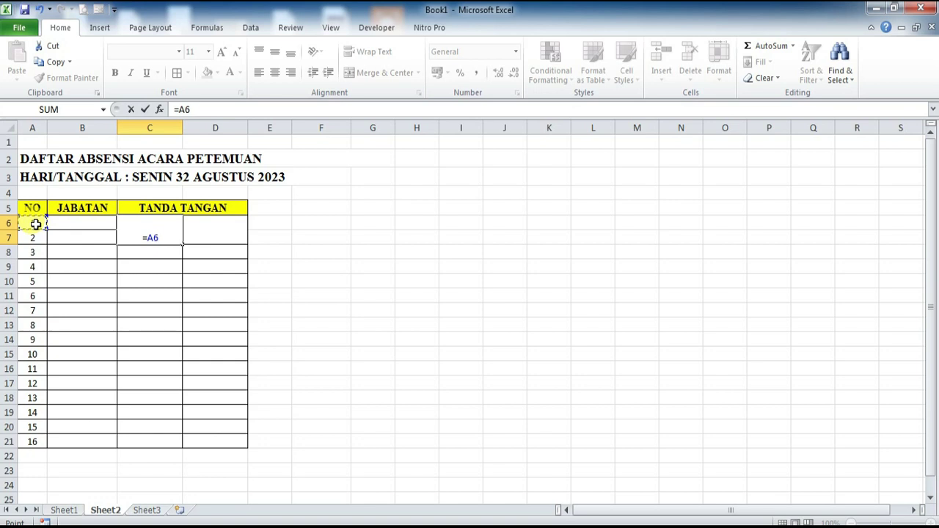
pyautogui.press('Return')
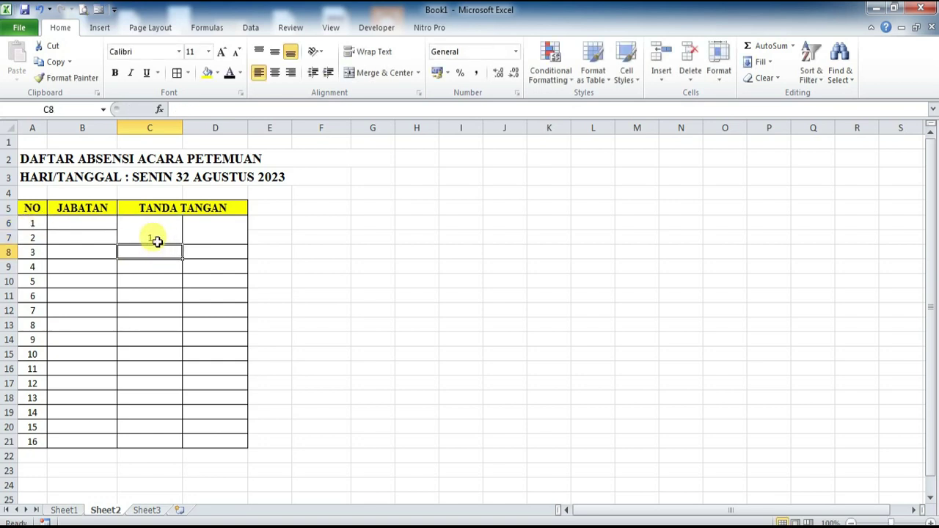
pyautogui.click(210, 233)
pyautogui.doubleClick(210, 232)
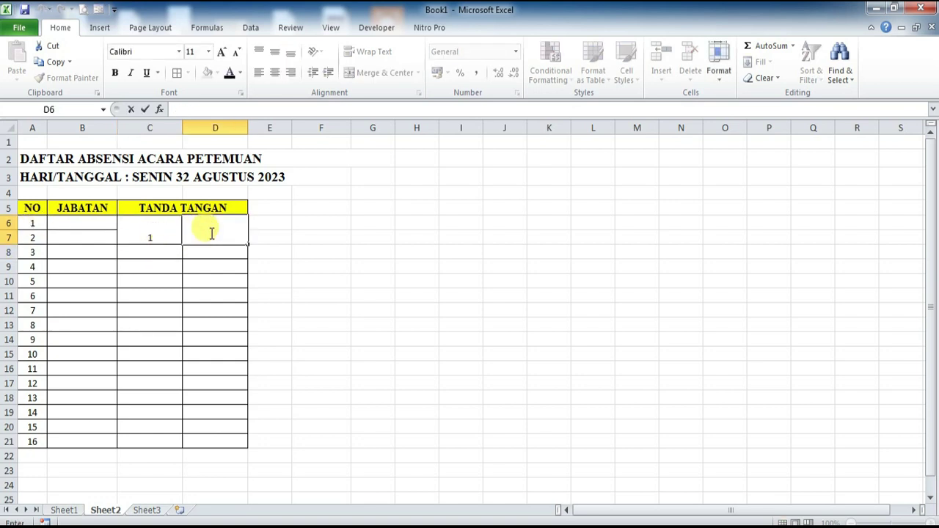
pyautogui.write('=')
pyautogui.click(32, 236)
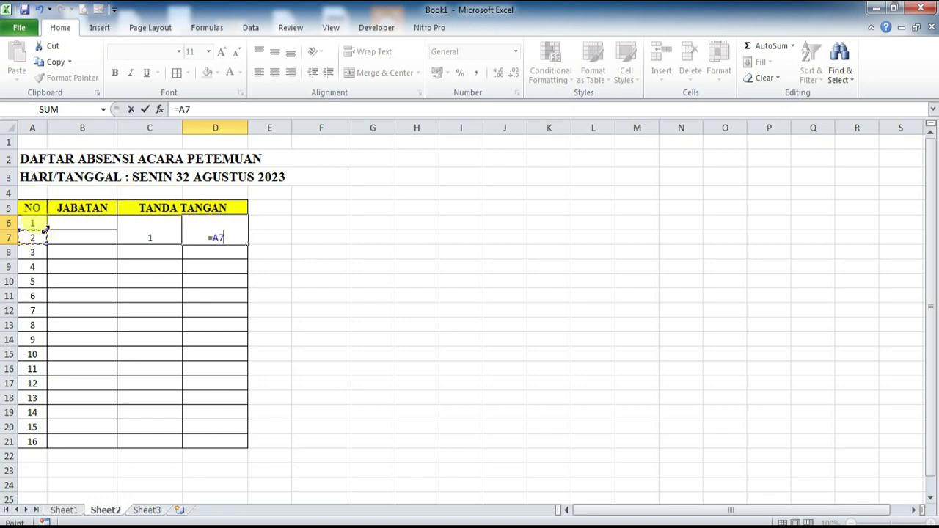
pyautogui.press('Return')
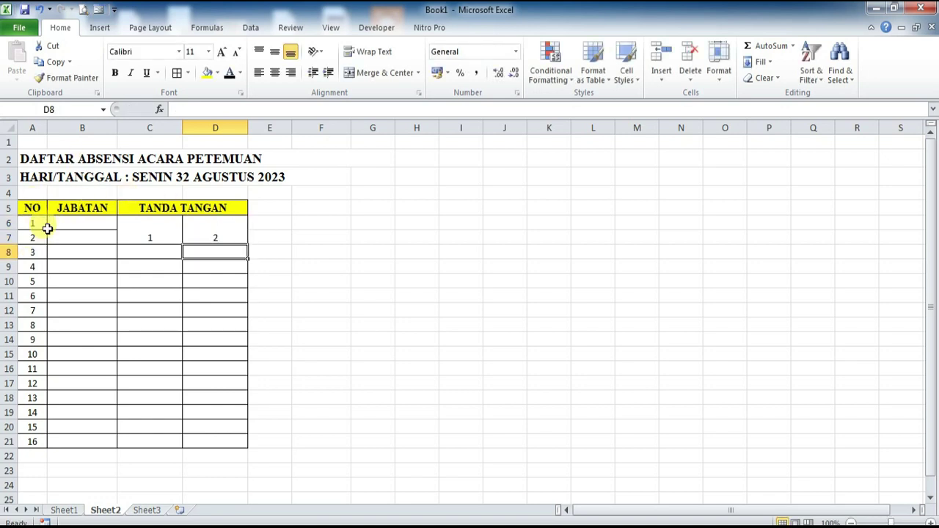
pyautogui.moveTo(153, 235); pyautogui.dragTo(202, 231)
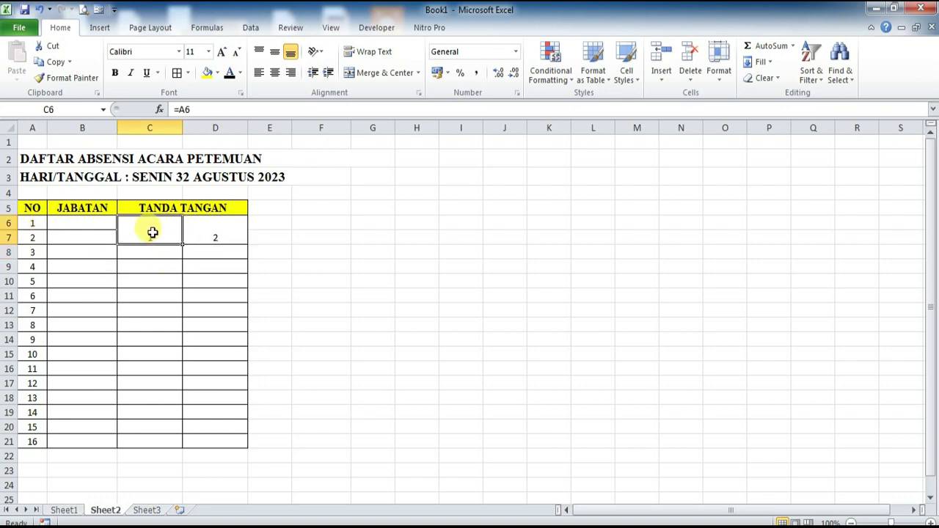
# Fill the merged C6:D7 pair down to row 21, giving odd 1–15 and even 2–16.
pyautogui.click(211, 231)
pyautogui.click(321, 266)
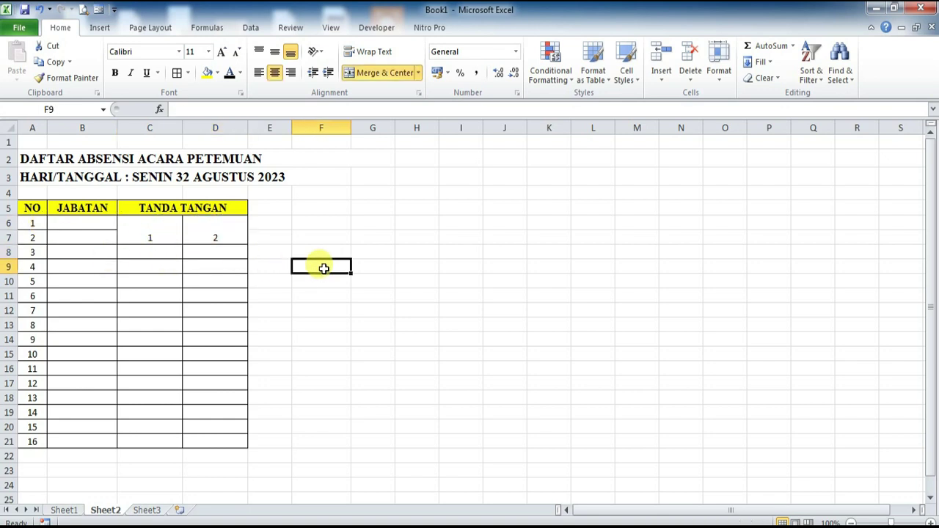
pyautogui.moveTo(157, 230); pyautogui.dragTo(156, 325)
pyautogui.click(154, 239)
pyautogui.click(379, 308)
pyautogui.click(137, 229)
pyautogui.moveTo(137, 230); pyautogui.dragTo(204, 235)
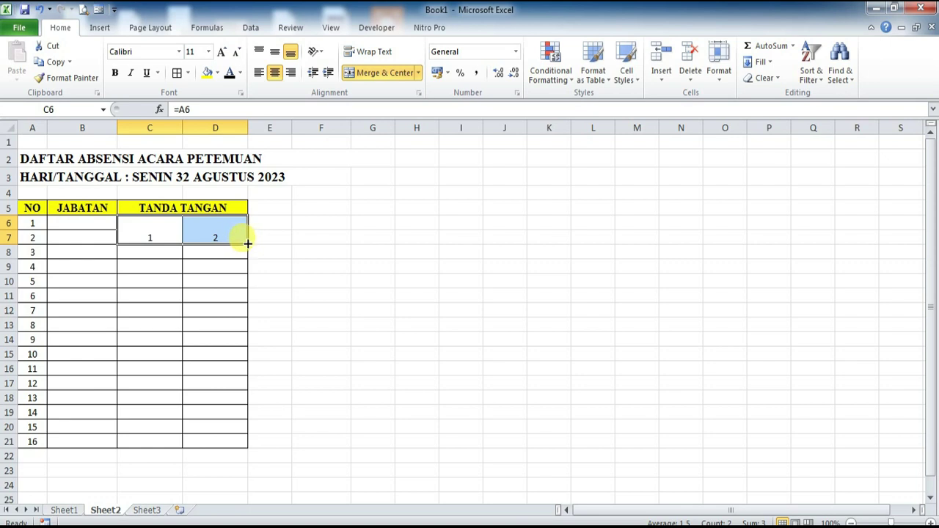
pyautogui.moveTo(248, 243); pyautogui.dragTo(239, 436)
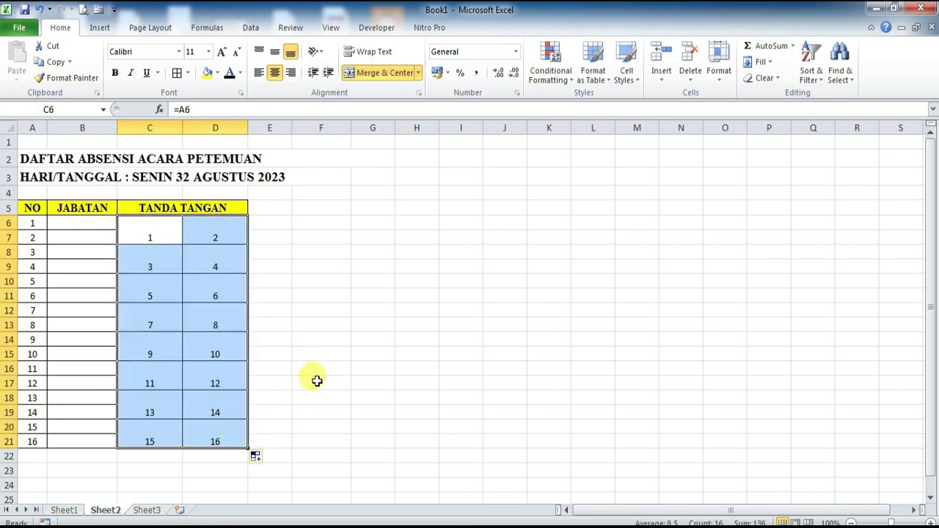
pyautogui.click(334, 268)
# Check the formulas in C6 and D6, then select rows 6 through 21.
pyautogui.click(146, 236)
pyautogui.click(205, 233)
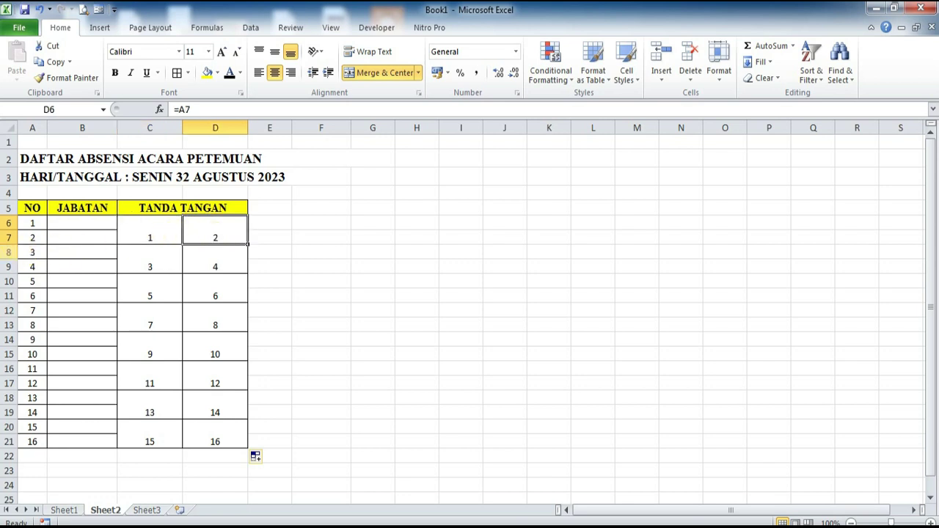
pyautogui.moveTo(9, 223); pyautogui.dragTo(15, 441)
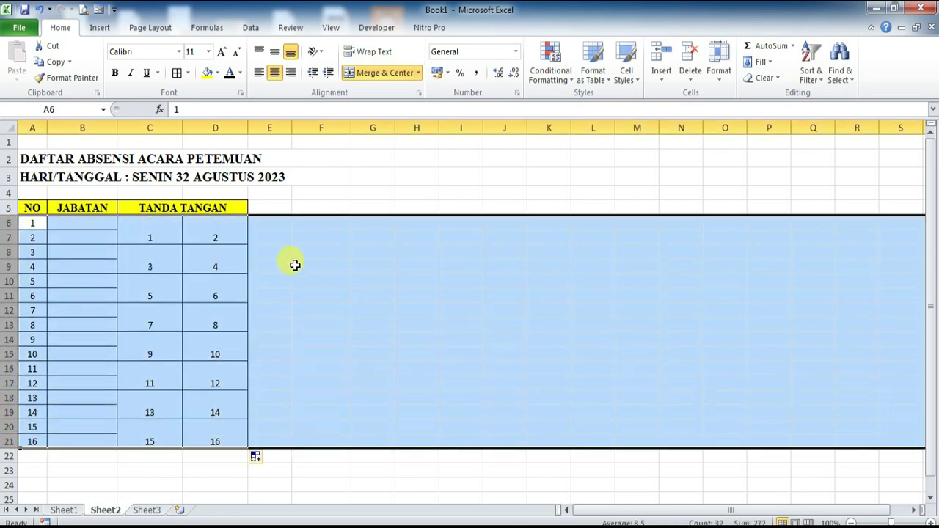
pyautogui.click(333, 202)
pyautogui.moveTo(33, 225)
pyautogui.mouseDown()
pyautogui.moveTo(34, 449)
pyautogui.moveTo(32, 440)
pyautogui.mouseUp()
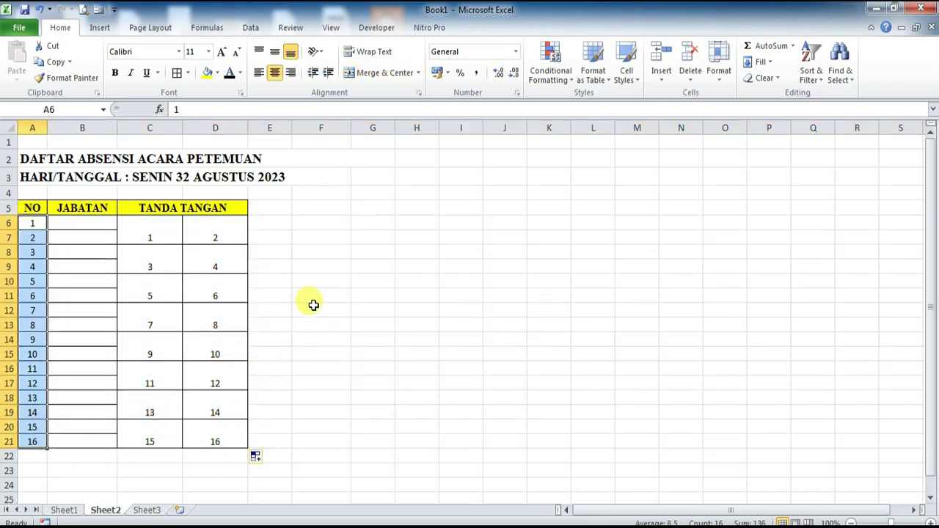
pyautogui.click(27, 233)
pyautogui.moveTo(28, 224); pyautogui.dragTo(33, 441)
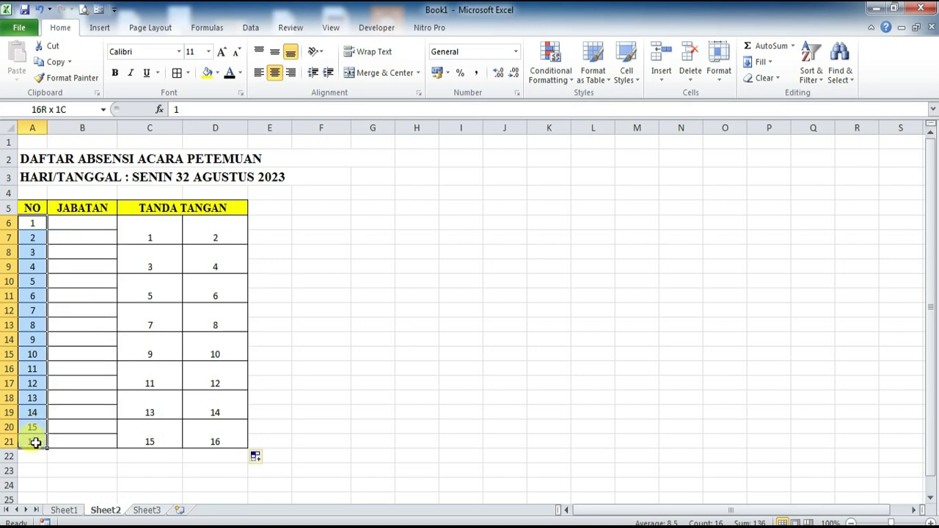
pyautogui.click(415, 293)
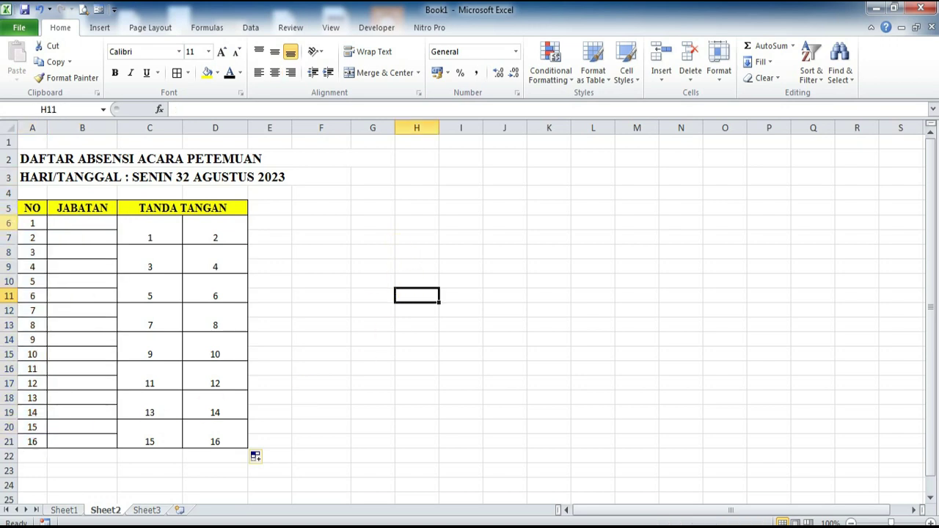
pyautogui.moveTo(9, 223); pyautogui.dragTo(9, 407)
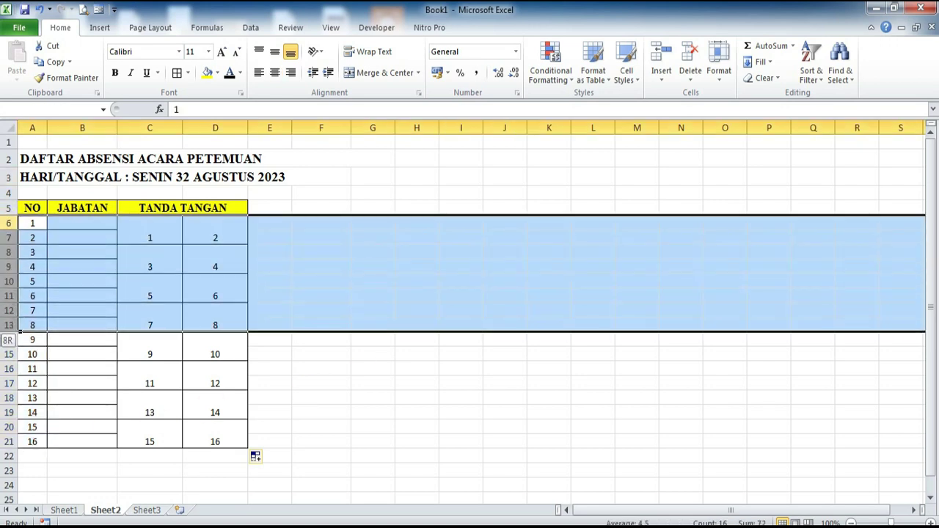
pyautogui.moveTo(9, 405); pyautogui.dragTo(9, 444)
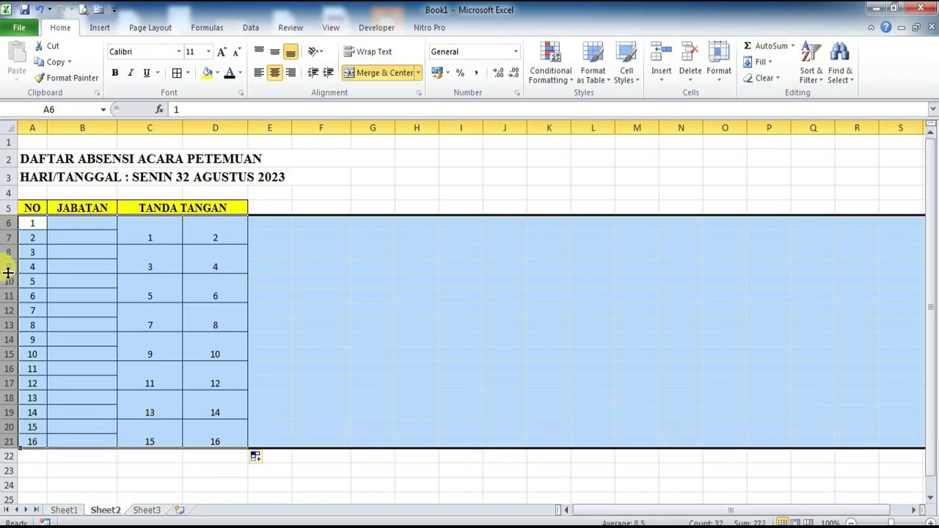
pyautogui.moveTo(8, 273); pyautogui.dragTo(9, 279)
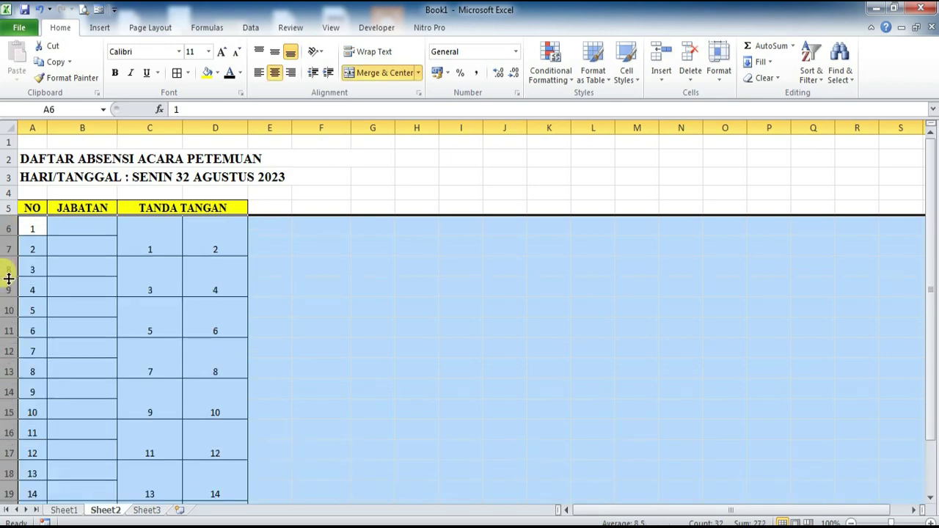
pyautogui.scroll(-2, 374, 394)
pyautogui.scroll(-1, 286, 404)
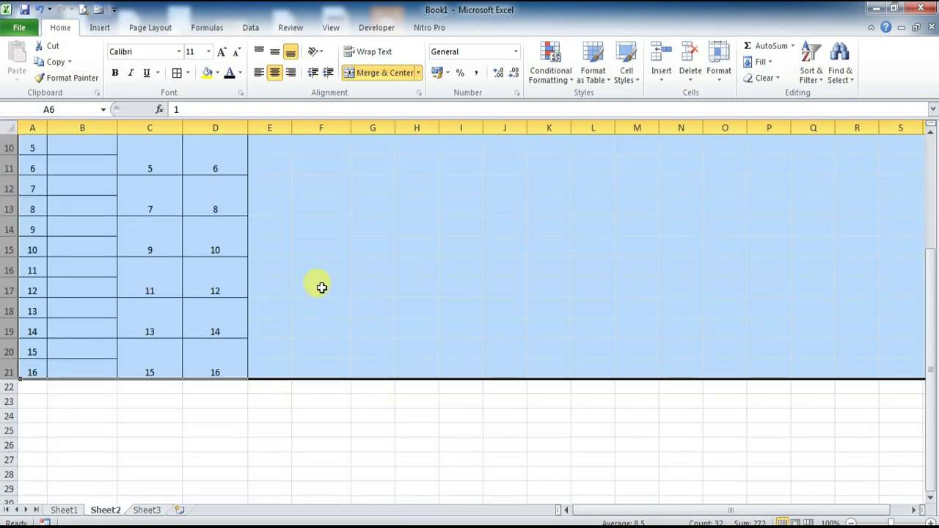
pyautogui.click(420, 266)
pyautogui.scroll(3, 420, 266)
pyautogui.scroll(1, 172, 222)
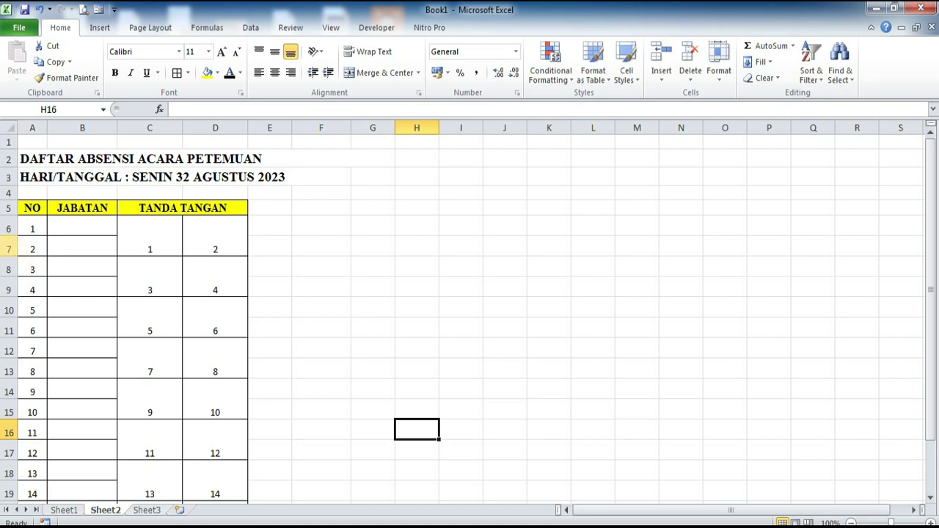
pyautogui.hotkey('ctrl', 'z')
pyautogui.click(373, 266)
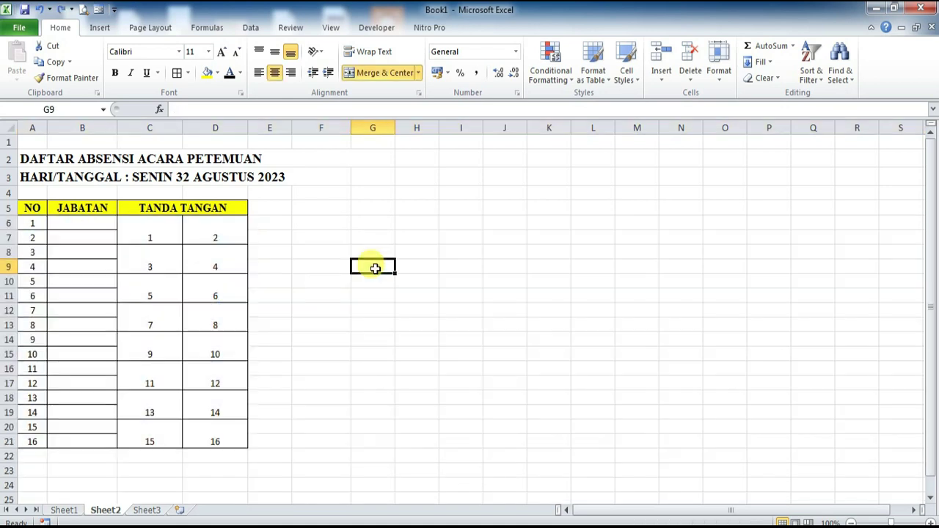
# Enlarge rows 7 and 9, then undo back to only the first merged pair 1–2.
pyautogui.moveTo(9, 244); pyautogui.dragTo(9, 326)
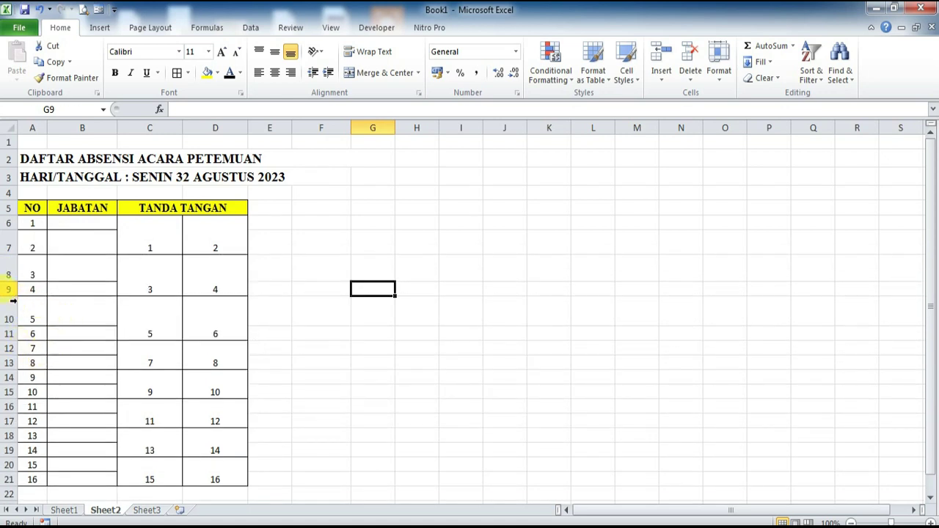
pyautogui.moveTo(9, 297); pyautogui.dragTo(9, 310)
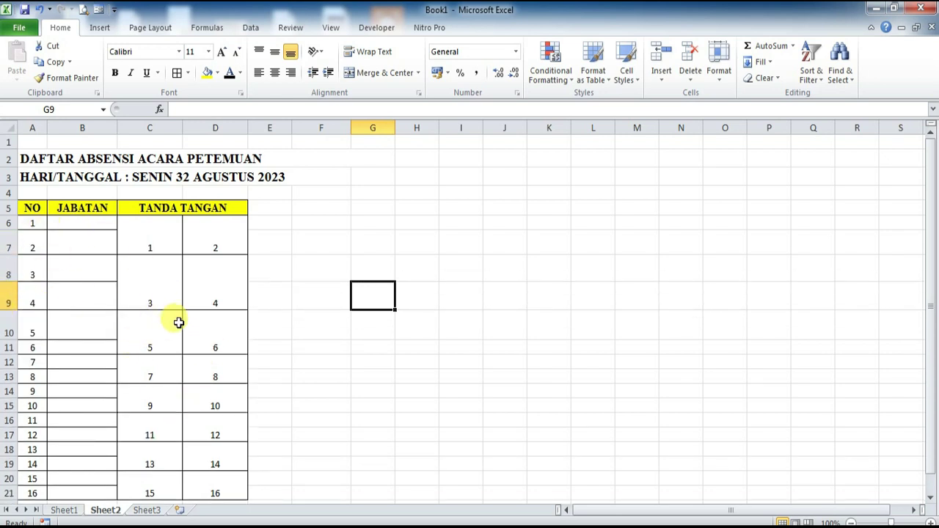
pyautogui.hotkey('ctrl', 'z')
pyautogui.hotkey('ctrl', 'z')
pyautogui.hotkey('ctrl', 'z')
pyautogui.hotkey('ctrl', 'z')
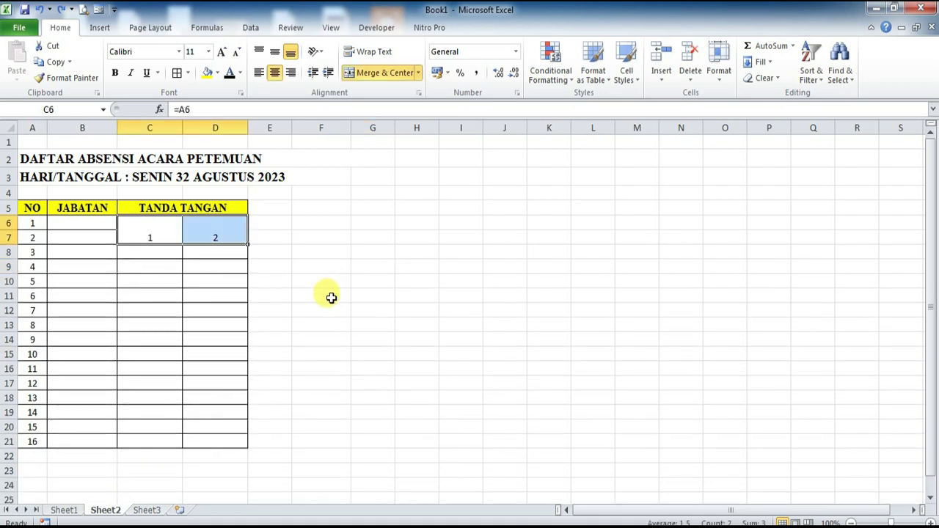
# Redo the fill so the signature pairs run down to 15 and 16 again.
pyautogui.click(324, 292)
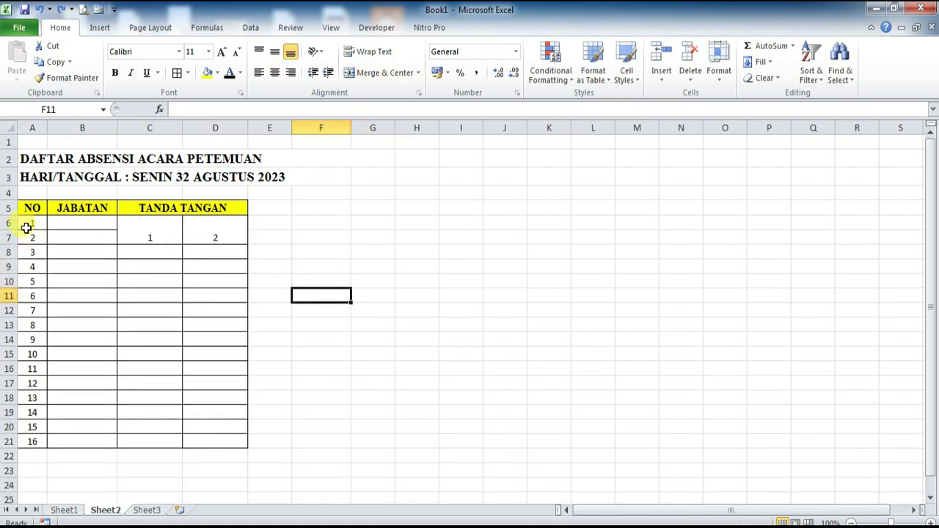
pyautogui.click(61, 10)
pyautogui.click(396, 365)
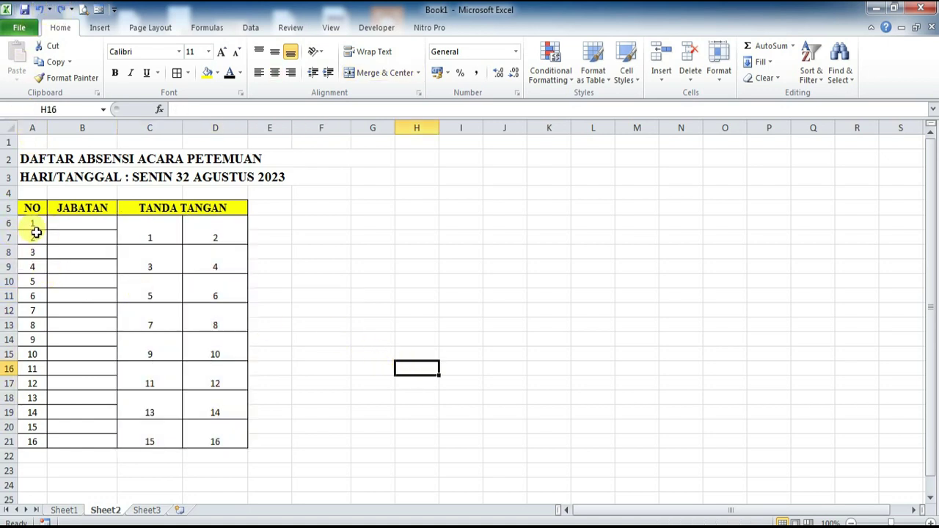
# Make table rows 6–21 about 41 pixels tall.
pyautogui.moveTo(8, 223); pyautogui.dragTo(9, 442)
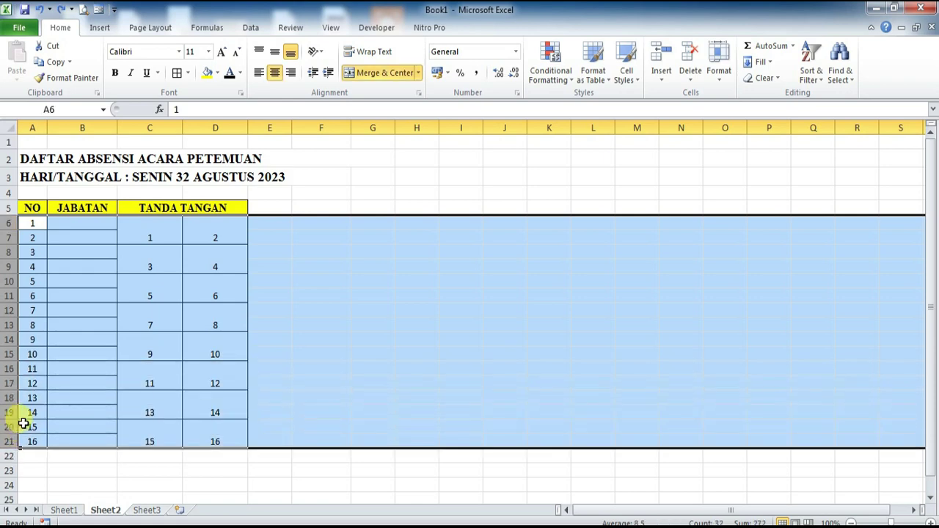
pyautogui.moveTo(6, 274); pyautogui.dragTo(8, 282)
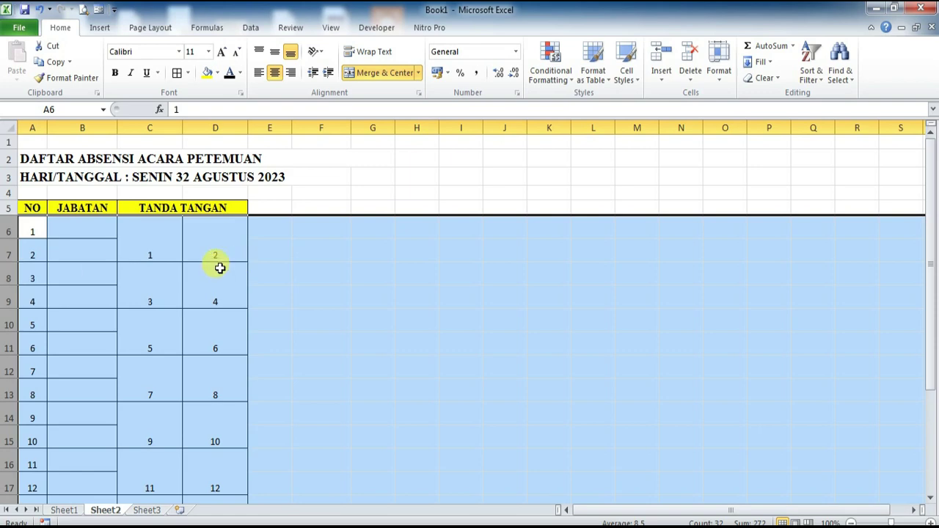
pyautogui.moveTo(6, 286); pyautogui.dragTo(7, 268)
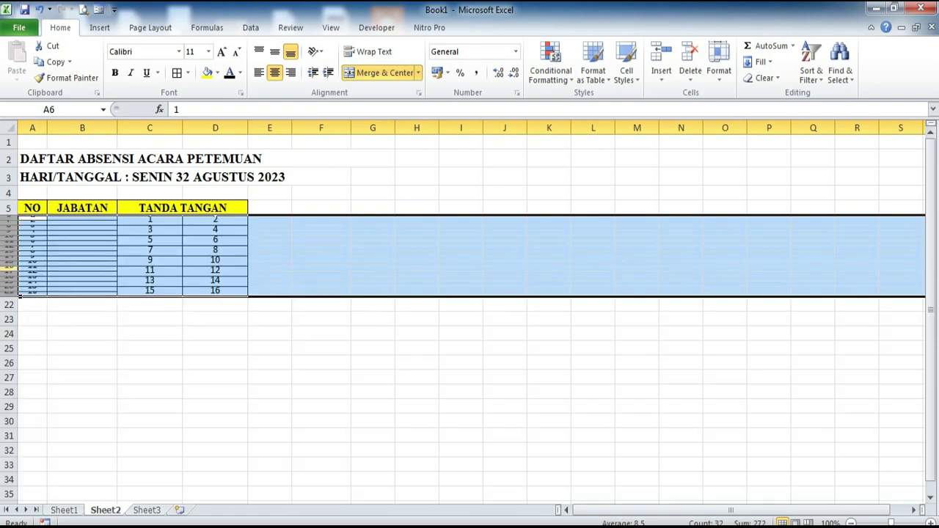
pyautogui.moveTo(11, 241); pyautogui.dragTo(11, 270)
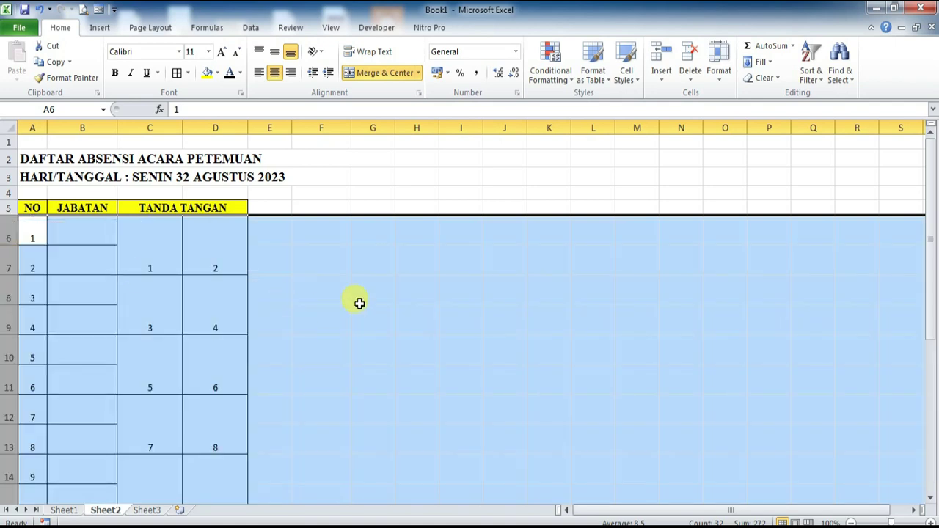
pyautogui.click(366, 296)
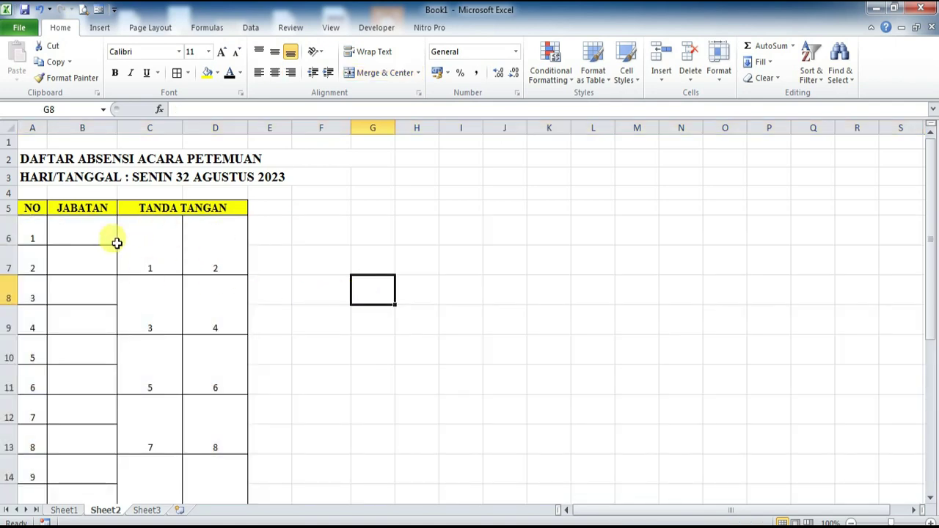
# Select the signature cells in columns C and D.
pyautogui.scroll(-1, 183, 234)
pyautogui.click(315, 213)
pyautogui.scroll(1, 237, 218)
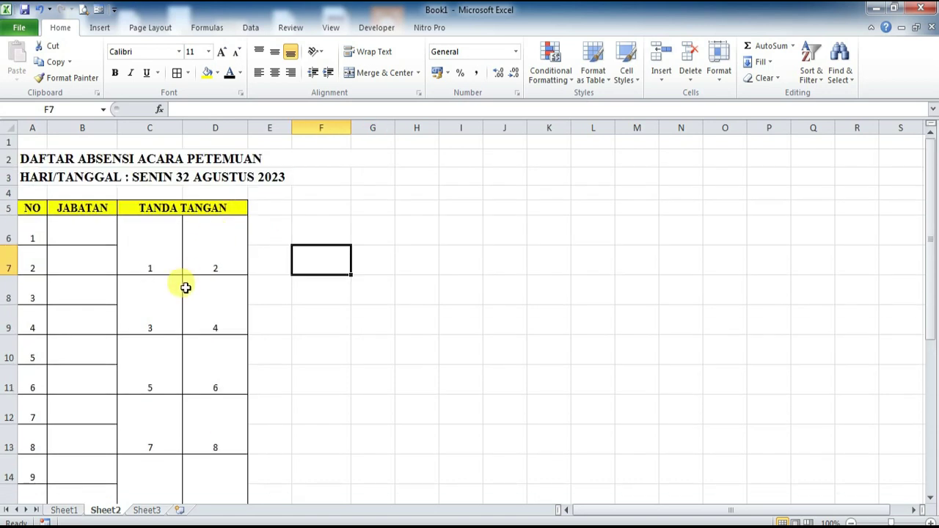
pyautogui.moveTo(139, 246); pyautogui.dragTo(210, 484)
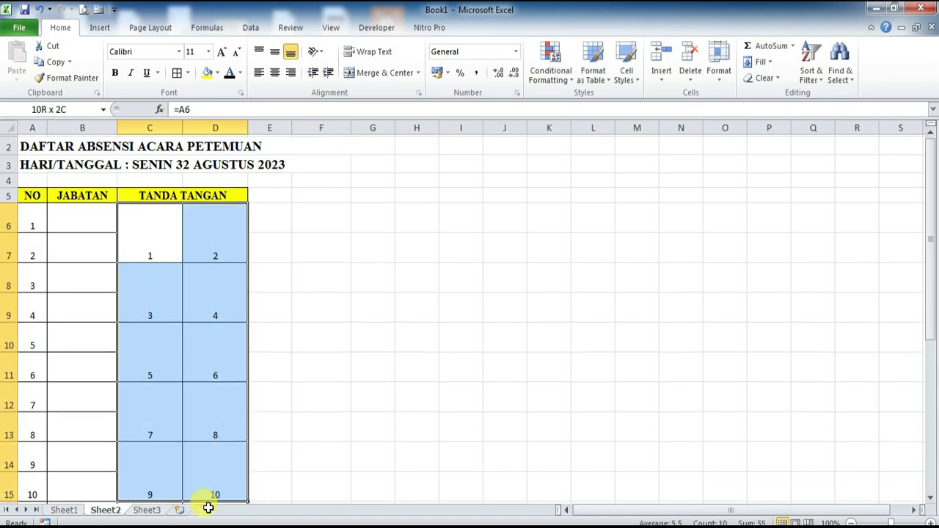
# Undo the row changes, then merge C6:C7 and D6:D7 into two-row cells.
pyautogui.hotkey('ctrl', 'm')
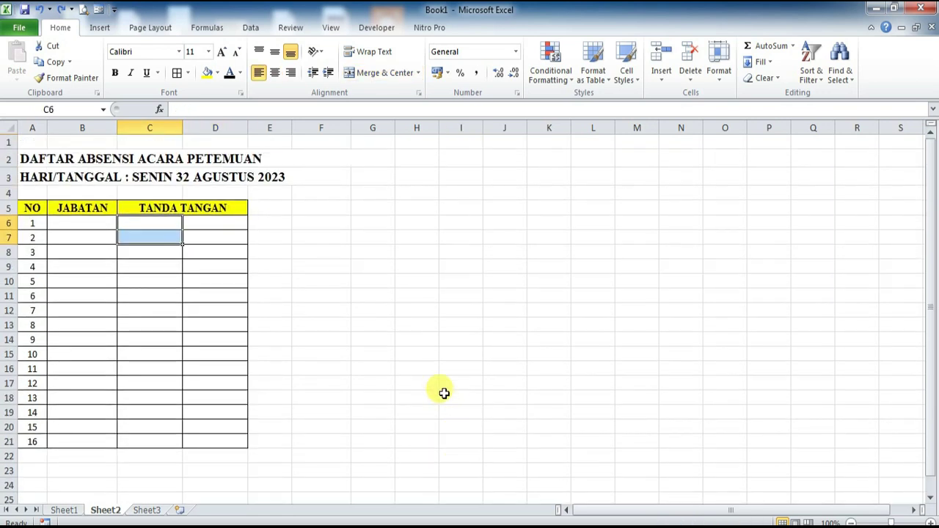
pyautogui.click(440, 389)
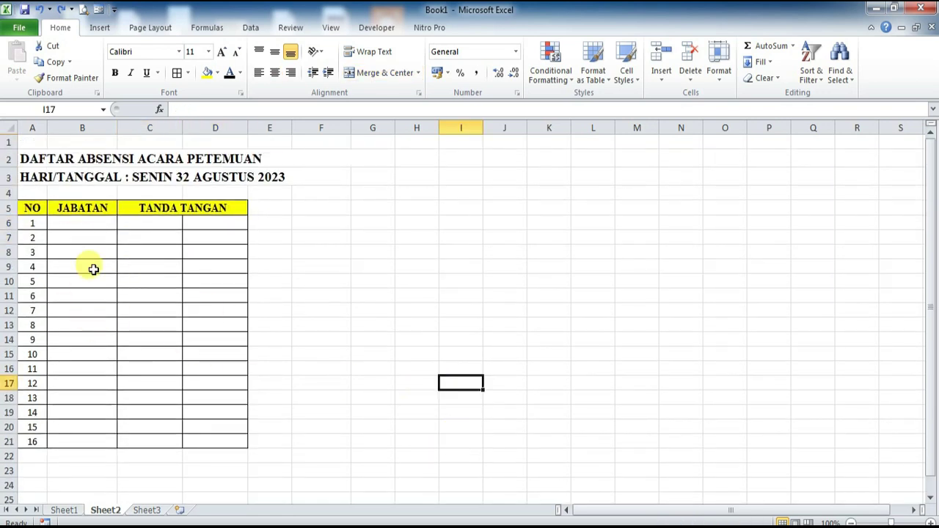
pyautogui.moveTo(139, 223); pyautogui.dragTo(144, 237)
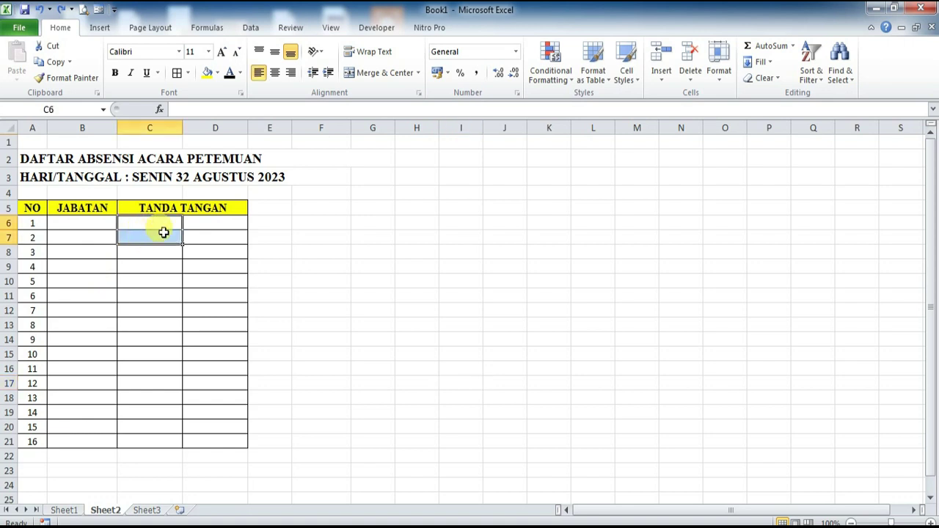
pyautogui.click(386, 73)
pyautogui.click(216, 221)
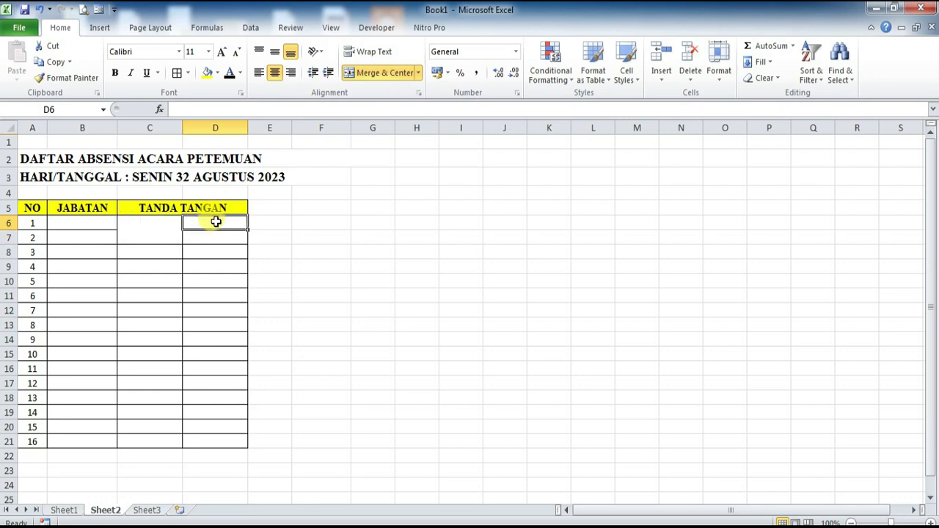
pyautogui.moveTo(216, 221); pyautogui.dragTo(215, 239)
pyautogui.click(362, 77)
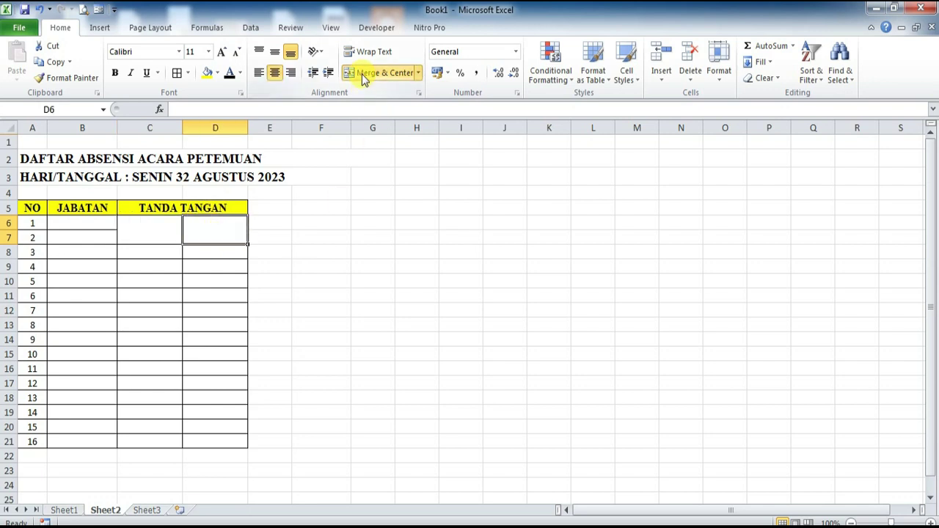
# Enter =A6 in merged cell C6 and =A7 in merged cell D6.
pyautogui.doubleClick(153, 227)
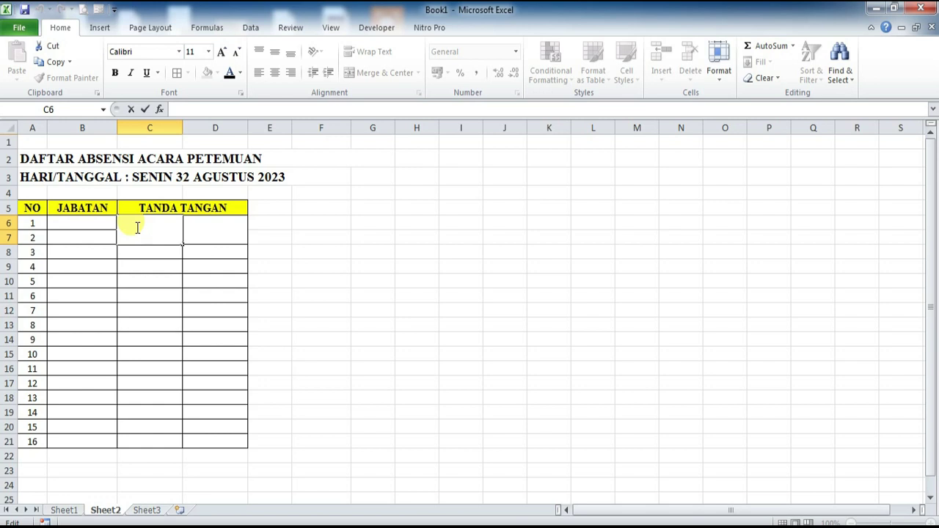
pyautogui.write('=')
pyautogui.click(31, 222)
pyautogui.press('Return')
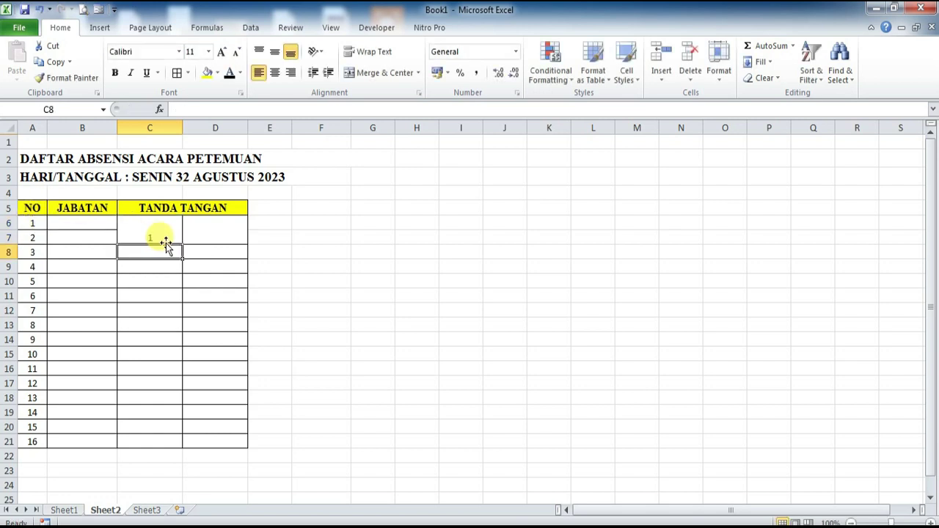
pyautogui.click(198, 230)
pyautogui.write('2')
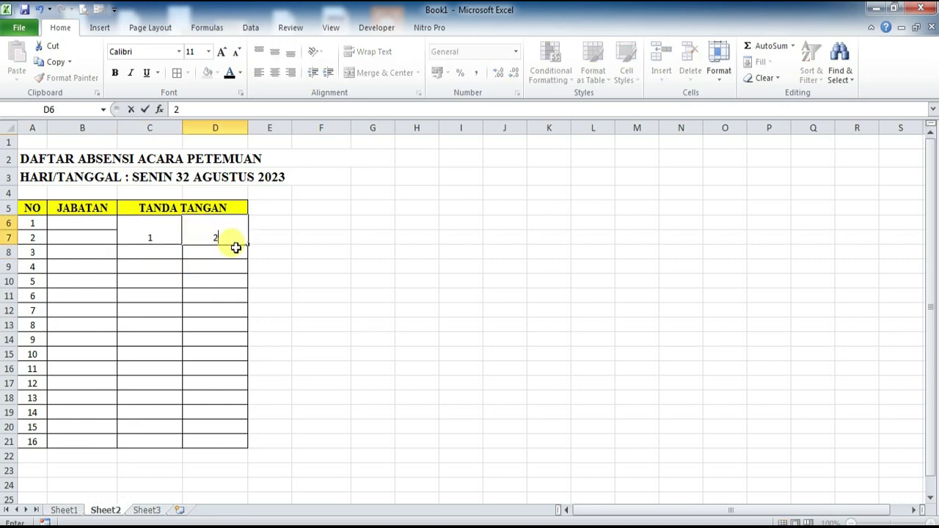
pyautogui.write('=')
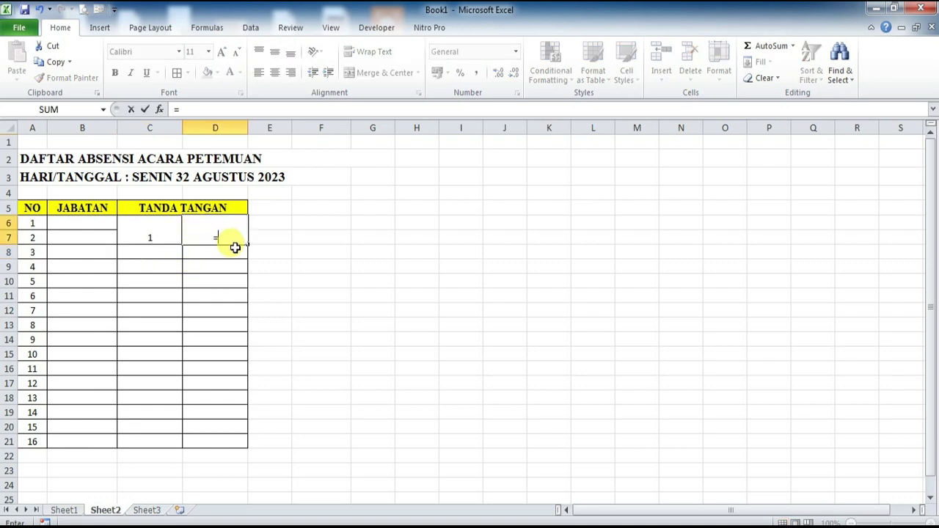
pyautogui.click(35, 237)
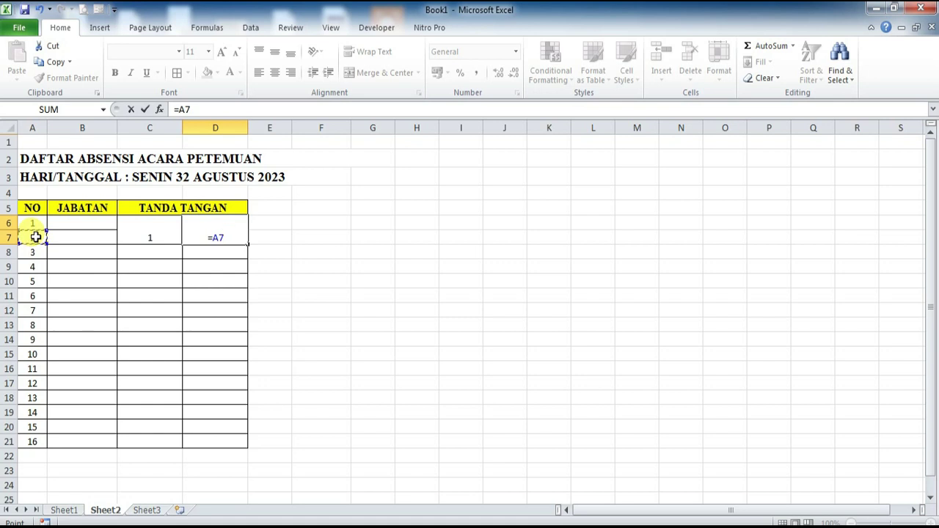
pyautogui.press('Return')
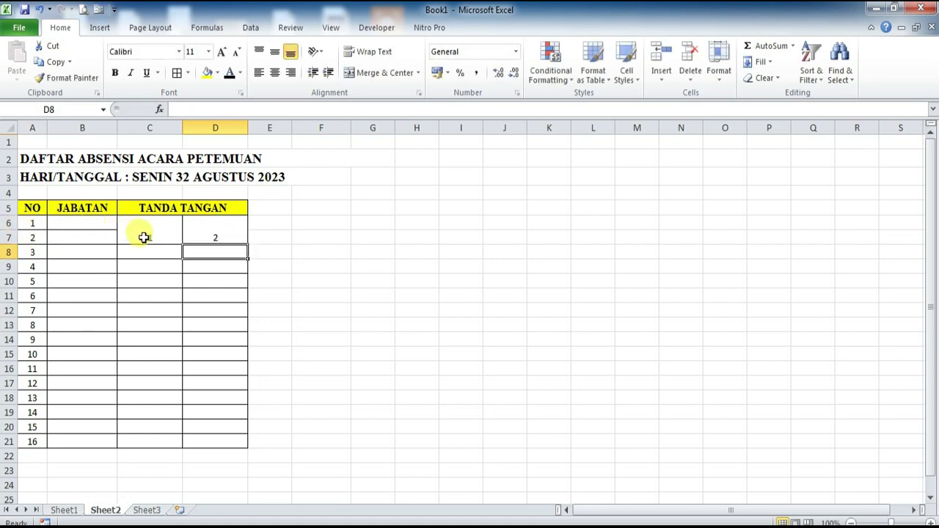
# Fill the paired formulas from C6:D7 down to row 21, numbering 1–16.
pyautogui.click(159, 233)
pyautogui.moveTo(158, 233); pyautogui.dragTo(201, 233)
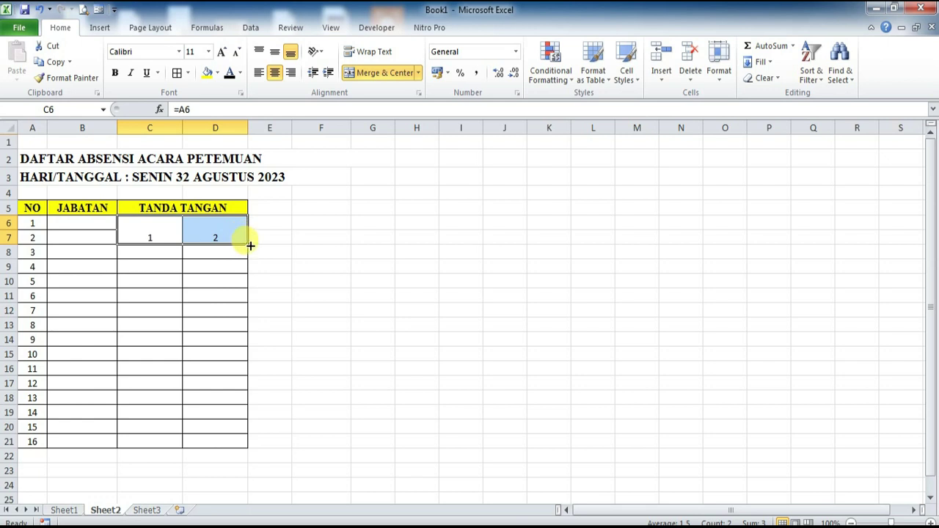
pyautogui.moveTo(249, 244); pyautogui.dragTo(242, 437)
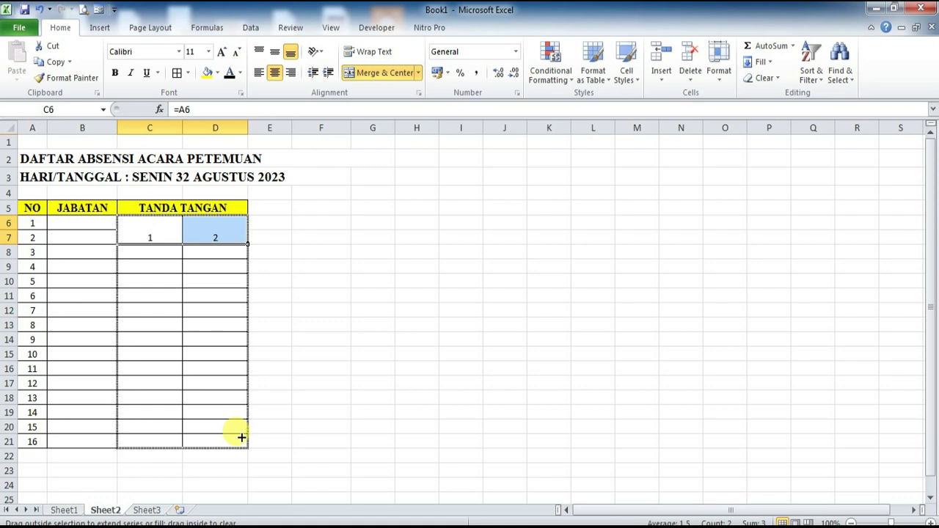
pyautogui.moveTo(241, 437); pyautogui.dragTo(242, 440)
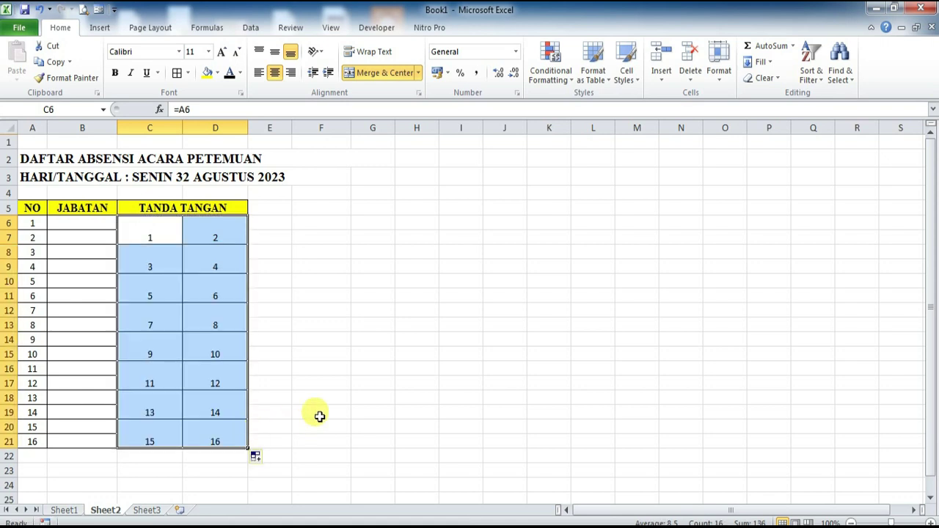
pyautogui.click(211, 254)
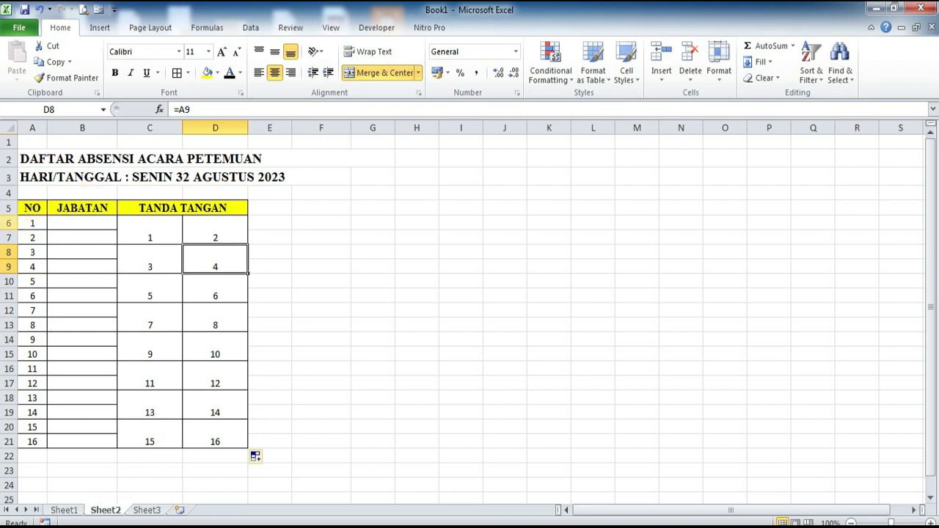
pyautogui.moveTo(9, 223); pyautogui.dragTo(10, 443)
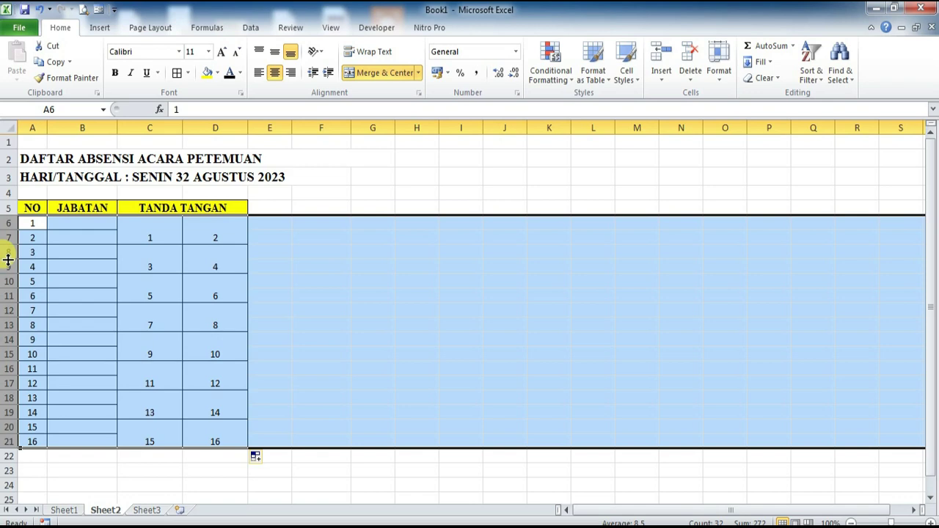
# Stretch rows 6–21 to height 25.50 (34 pixels) to enlarge the signature pairs.
pyautogui.moveTo(8, 259); pyautogui.dragTo(8, 269)
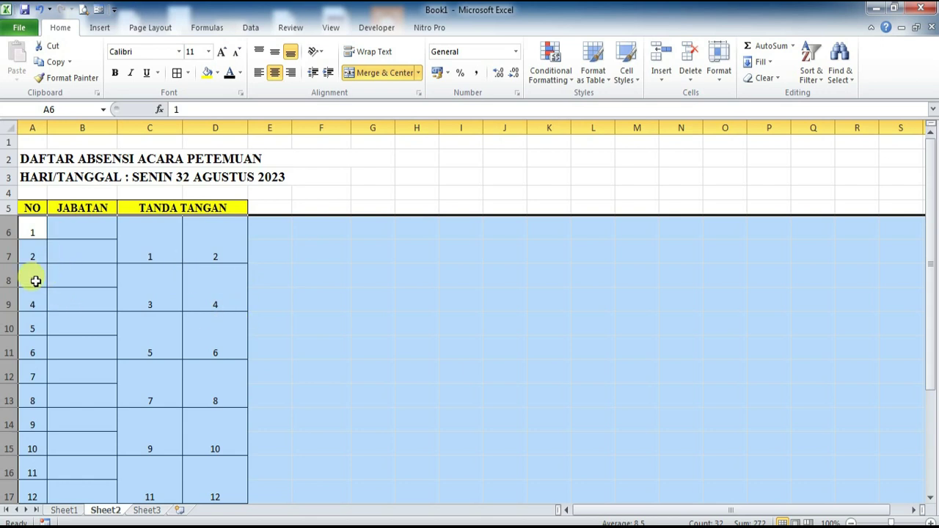
pyautogui.moveTo(6, 291)
pyautogui.mouseDown()
pyautogui.moveTo(6, 312)
pyautogui.moveTo(8, 299)
pyautogui.mouseUp()
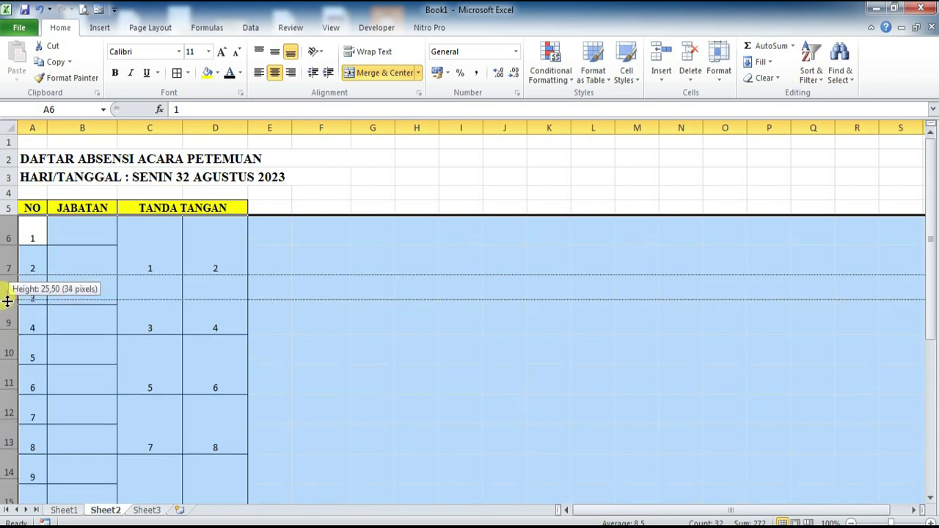
pyautogui.click(9, 307)
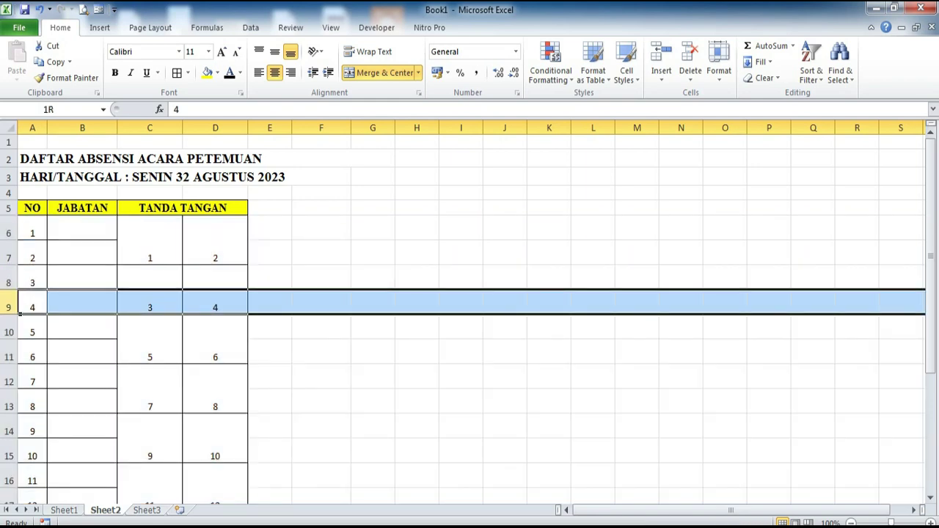
pyautogui.click(404, 358)
pyautogui.scroll(-2, 405, 362)
pyautogui.scroll(-2, 408, 363)
pyautogui.scroll(2, 407, 363)
pyautogui.scroll(1, 407, 363)
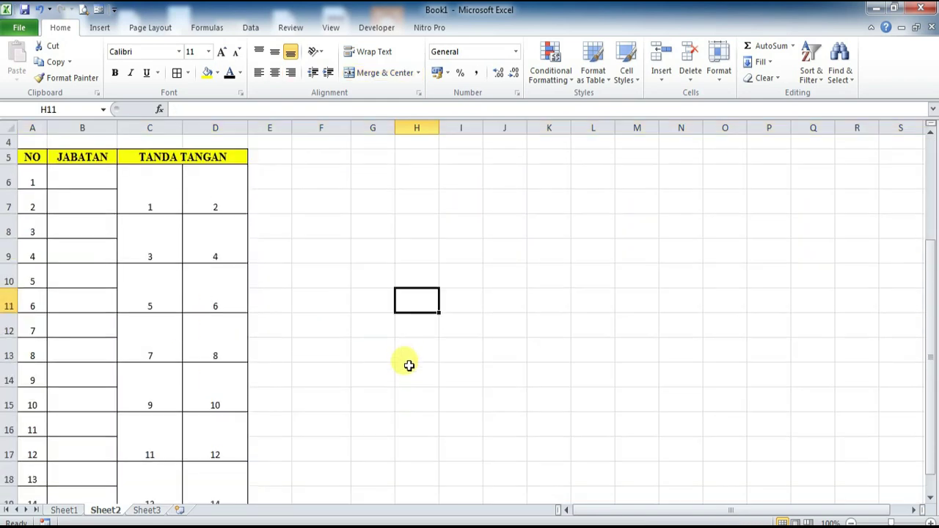
pyautogui.moveTo(144, 198)
pyautogui.mouseDown()
pyautogui.moveTo(161, 474)
pyautogui.moveTo(157, 465)
pyautogui.mouseUp()
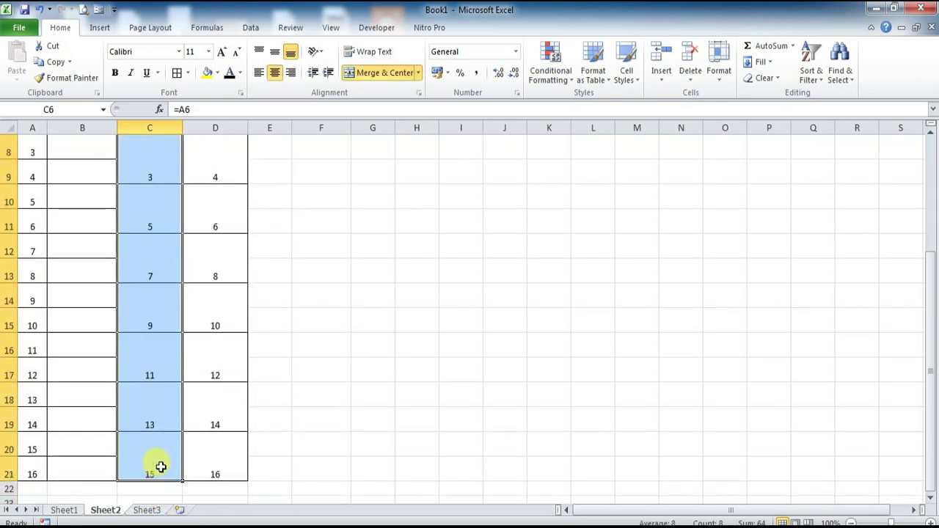
# Top- and left-align the signature numbers in column C, then in column D.
pyautogui.click(258, 53)
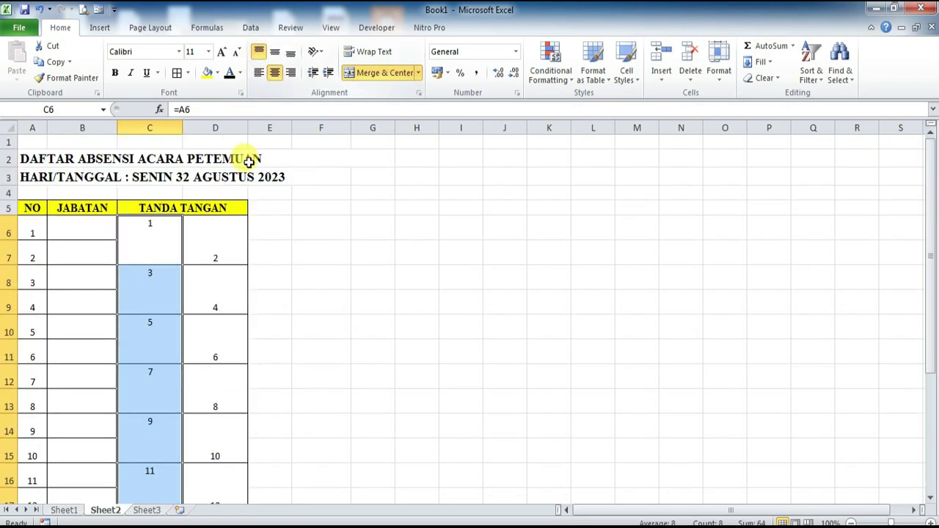
pyautogui.click(262, 72)
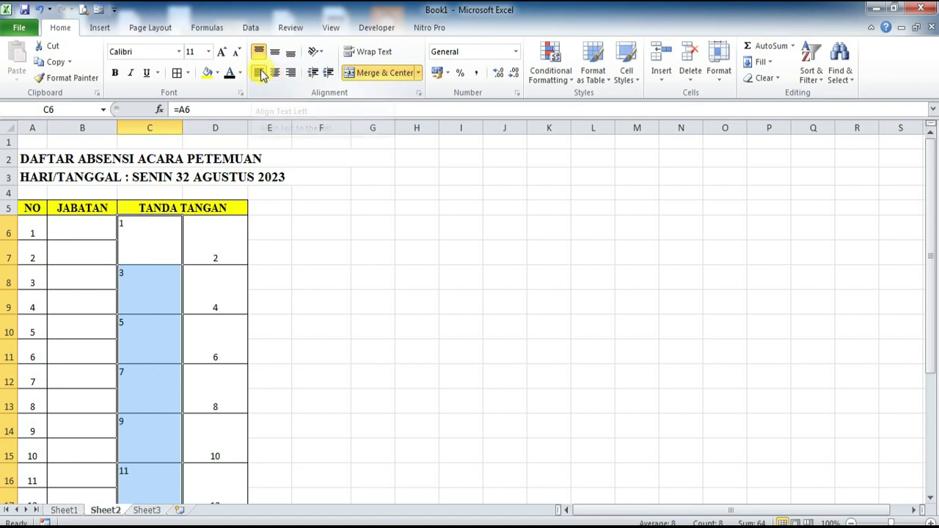
pyautogui.click(400, 294)
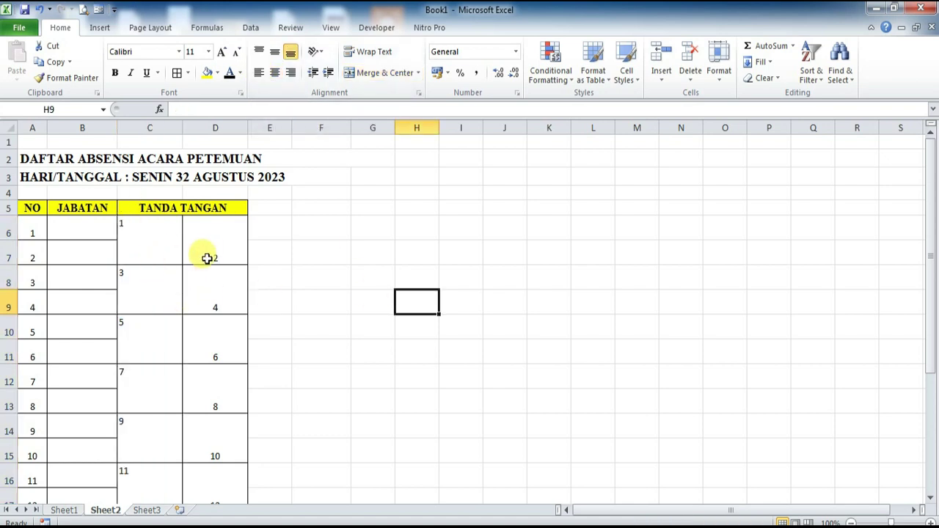
pyautogui.moveTo(212, 237); pyautogui.dragTo(231, 517)
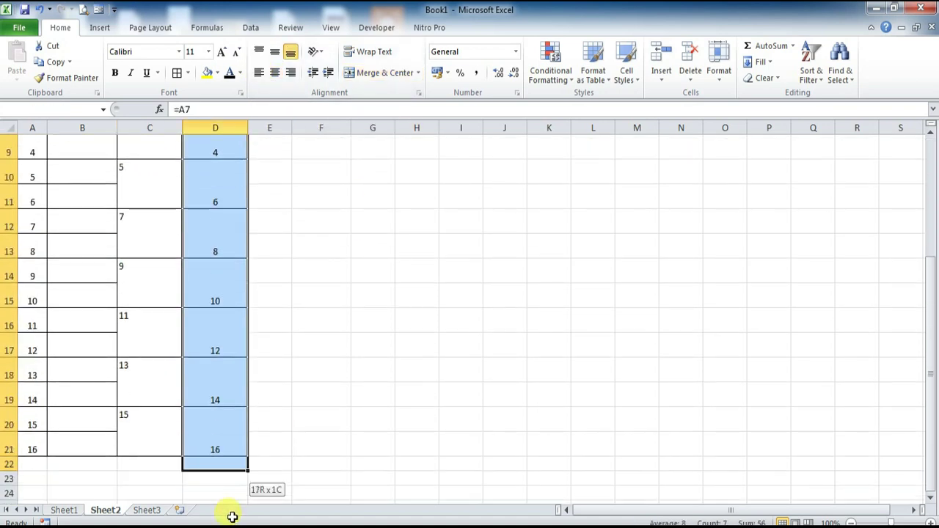
pyautogui.moveTo(231, 517); pyautogui.dragTo(245, 447)
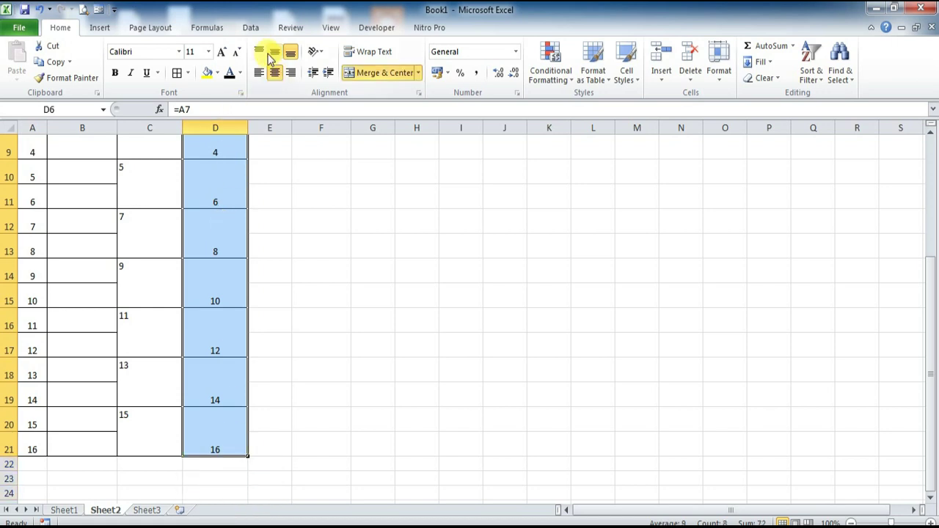
pyautogui.click(259, 51)
pyautogui.click(259, 73)
pyautogui.click(371, 310)
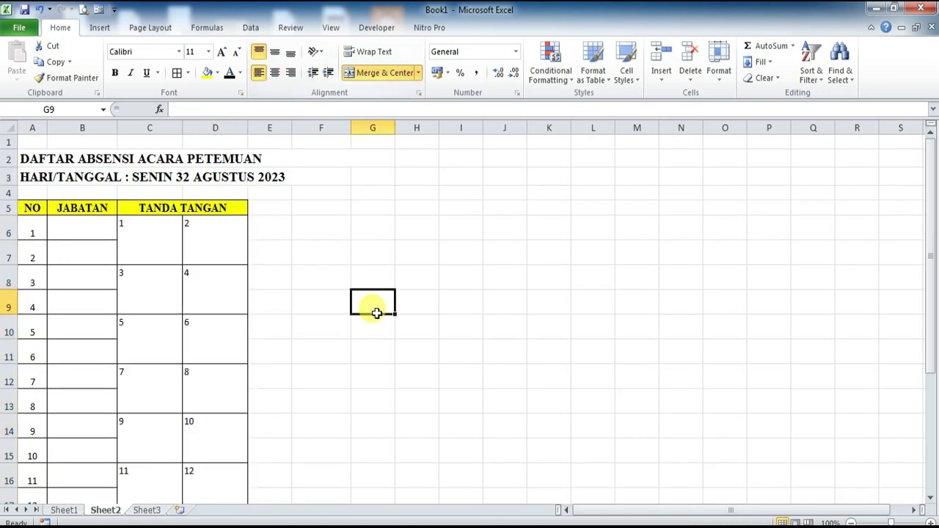
# Try middle, bottom and right alignment on the signature cells, returning to top-left.
pyautogui.click(127, 226)
pyautogui.moveTo(126, 226); pyautogui.dragTo(189, 433)
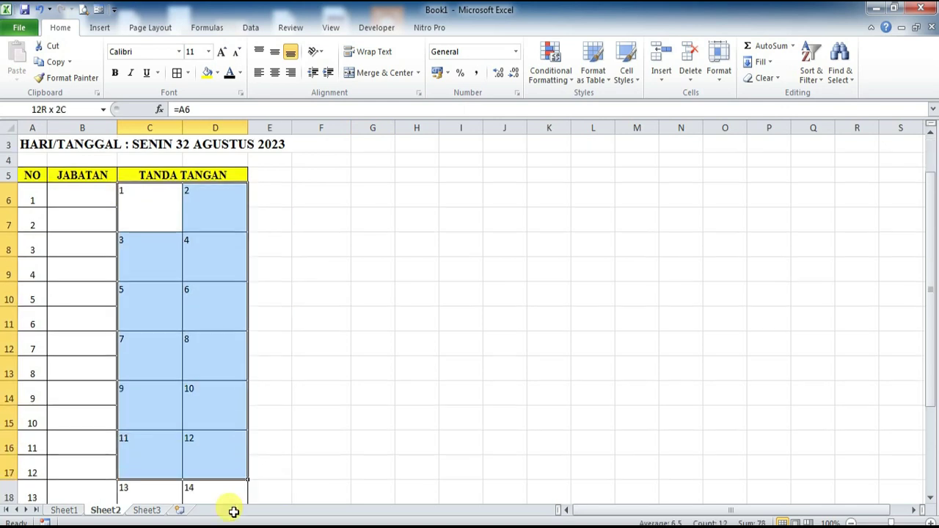
pyautogui.scroll(2, 249, 189)
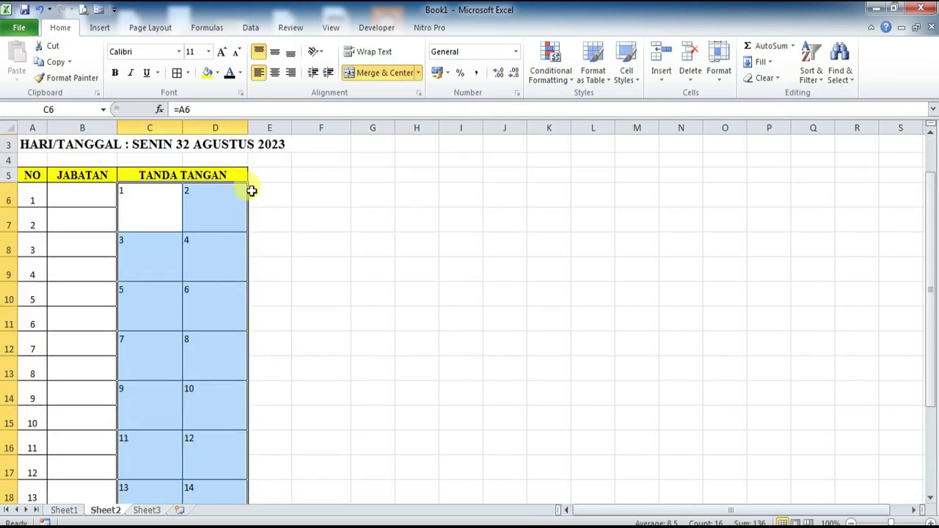
pyautogui.click(274, 53)
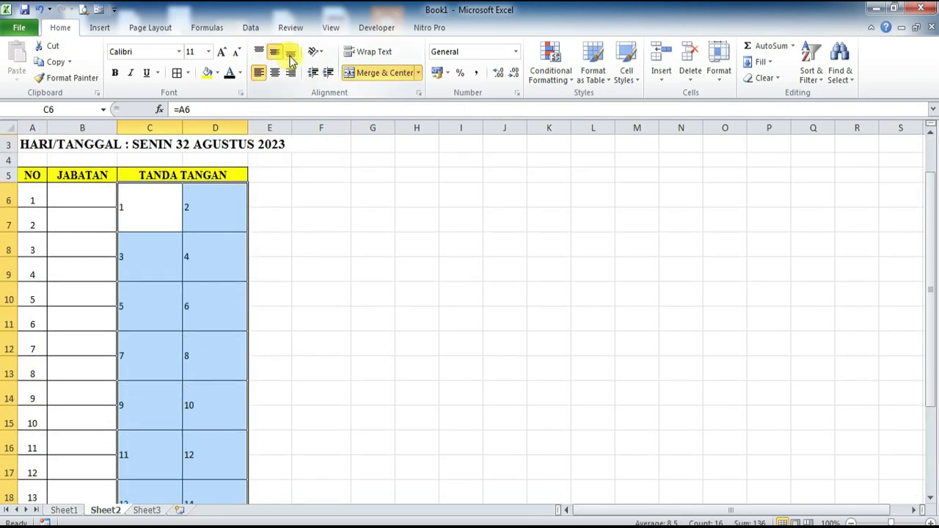
pyautogui.click(290, 53)
pyautogui.click(293, 76)
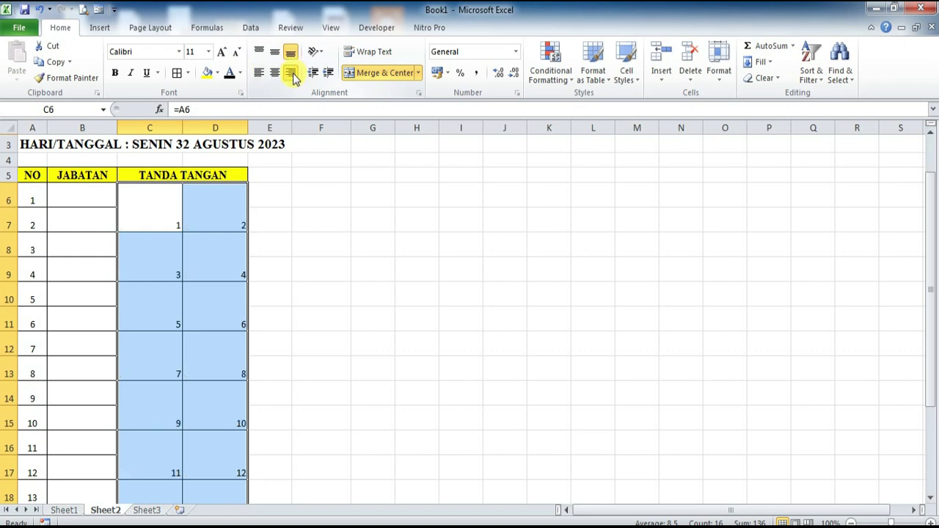
pyautogui.click(259, 53)
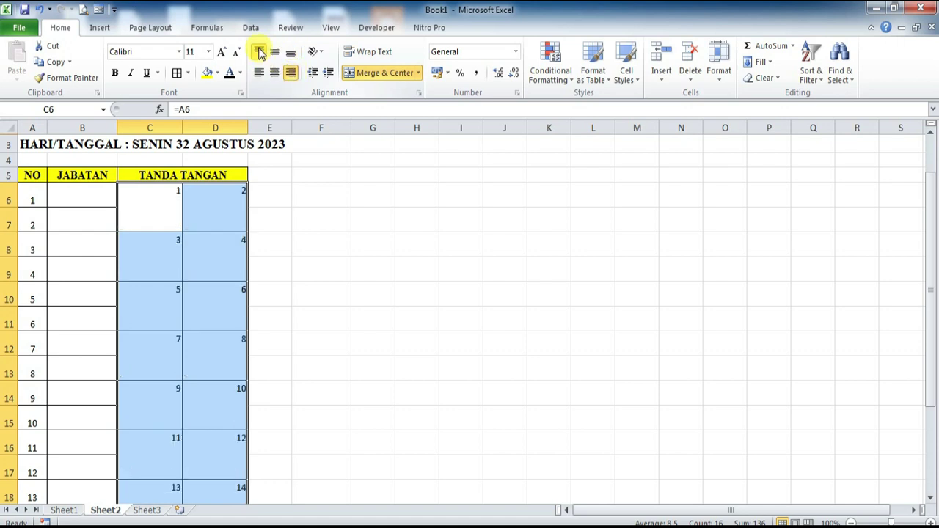
pyautogui.click(259, 72)
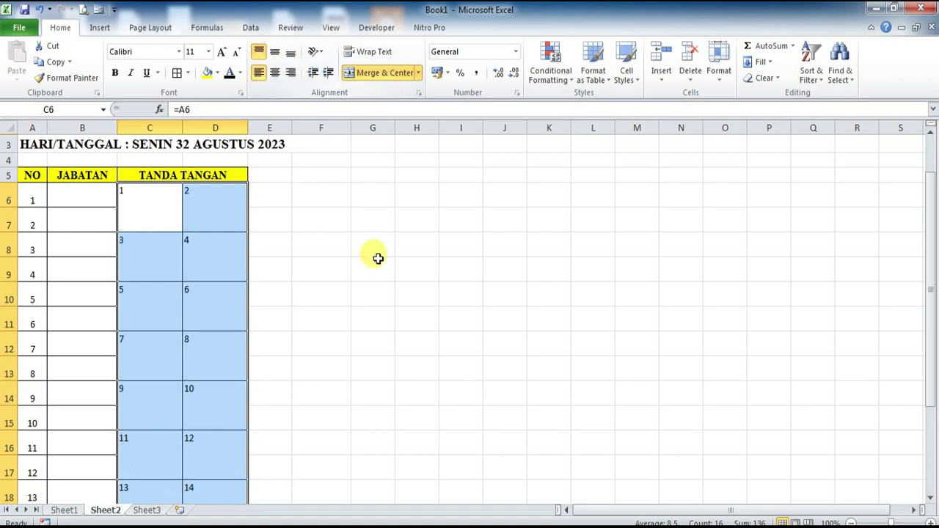
pyautogui.click(377, 260)
# Toggle C6:D21 between bottom and top alignment, leaving the numbers at the top.
pyautogui.moveTo(122, 195); pyautogui.dragTo(218, 446)
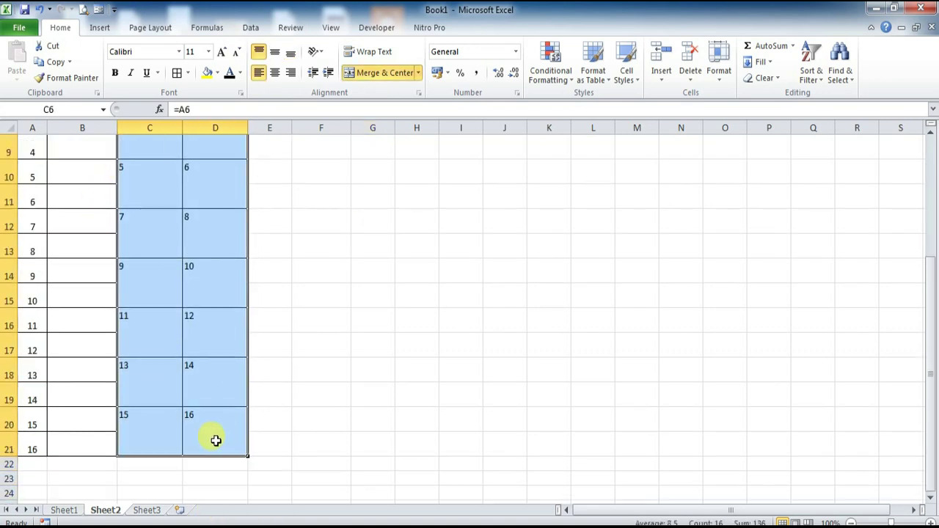
pyautogui.click(290, 59)
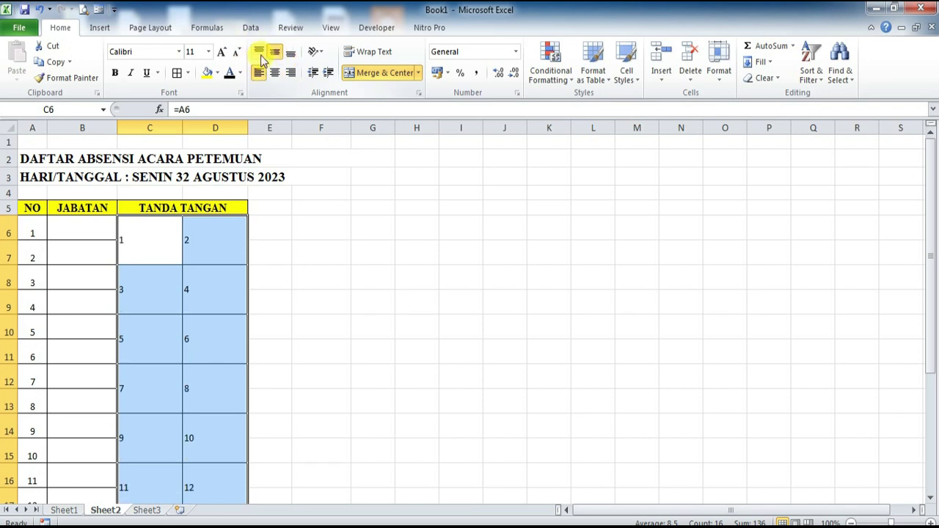
pyautogui.click(262, 55)
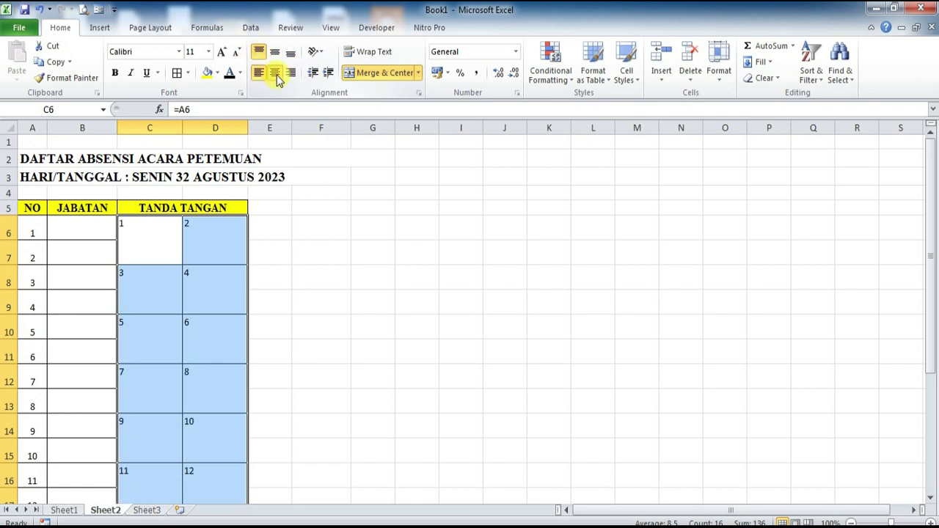
pyautogui.click(290, 52)
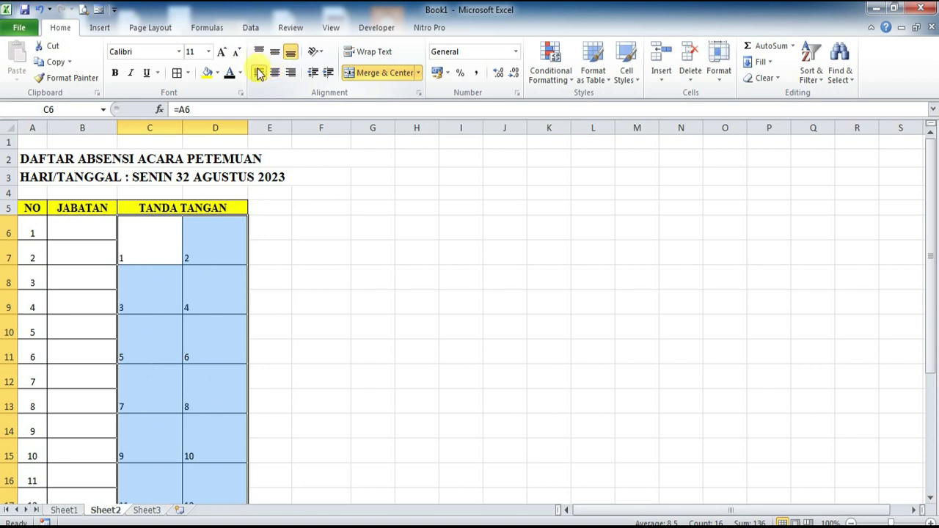
pyautogui.click(258, 53)
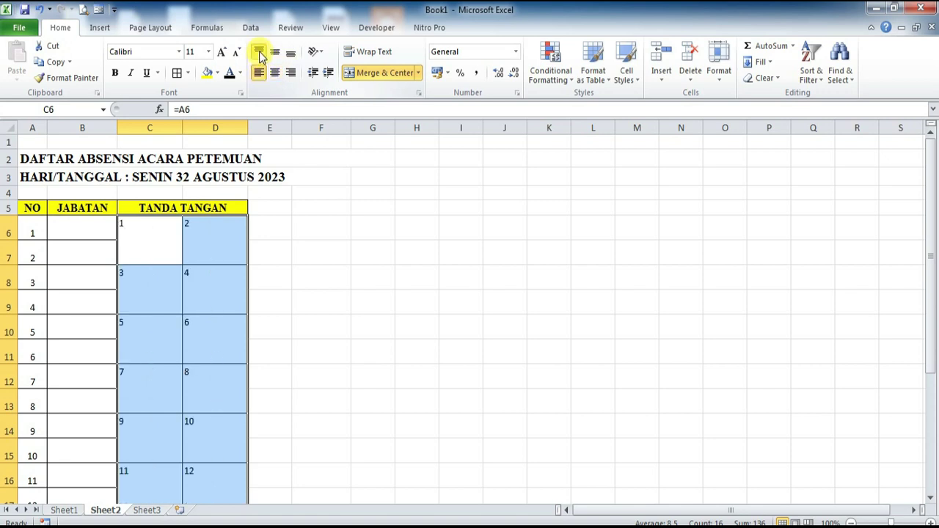
pyautogui.click(391, 262)
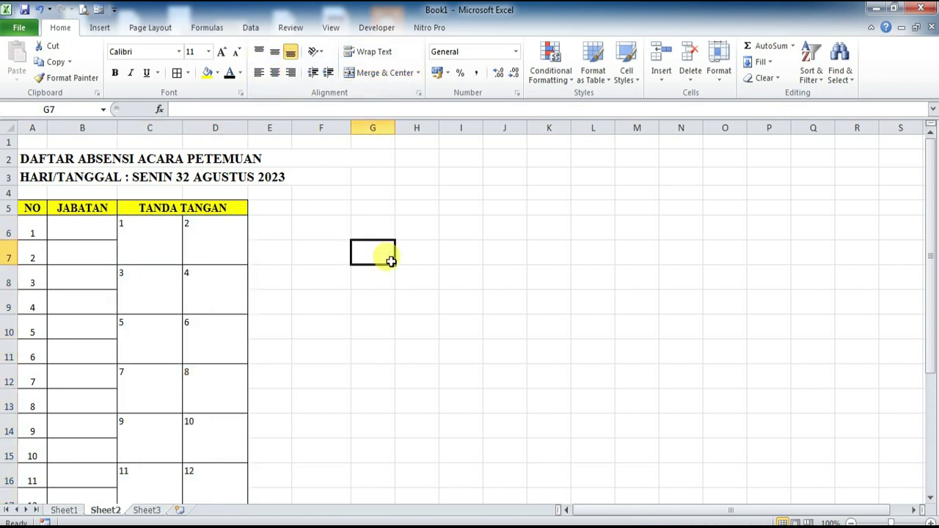
# Bottom-align the even numbers in D6:D21, keeping them left-aligned.
pyautogui.moveTo(200, 235); pyautogui.dragTo(200, 464)
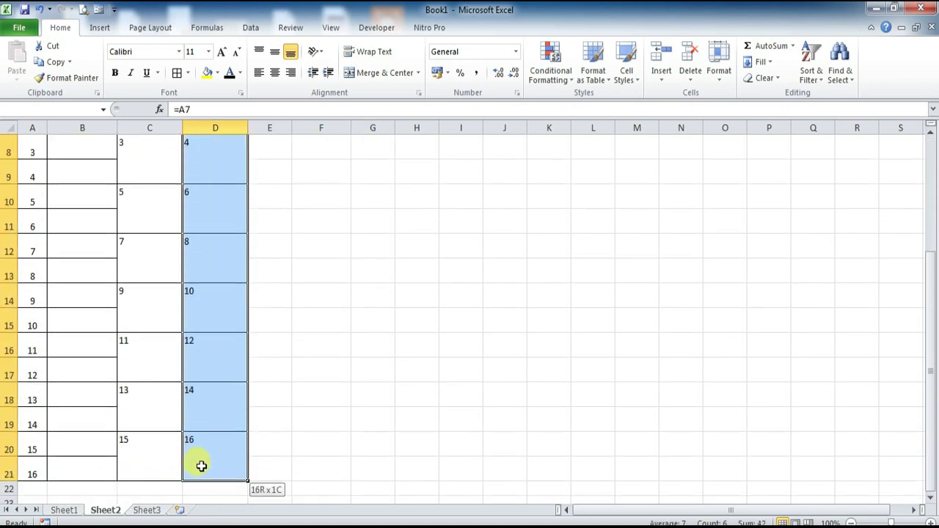
pyautogui.click(274, 54)
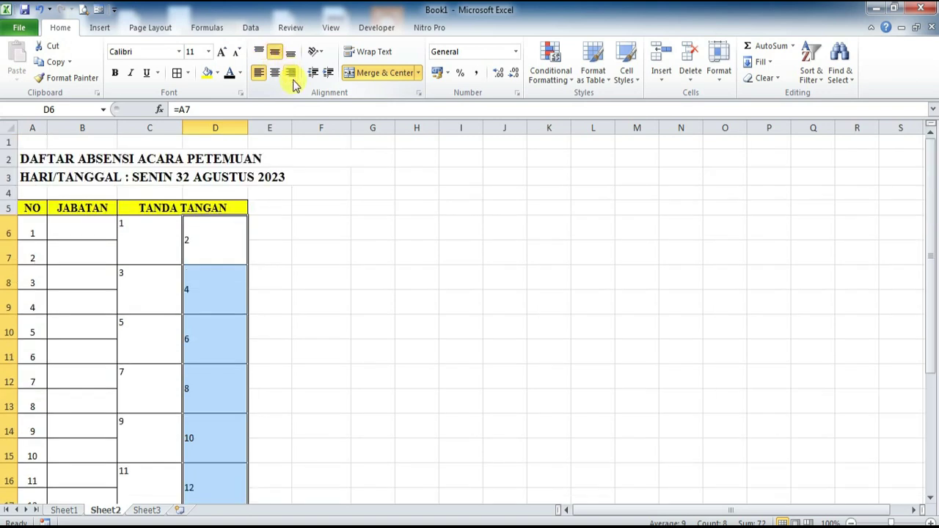
pyautogui.click(291, 55)
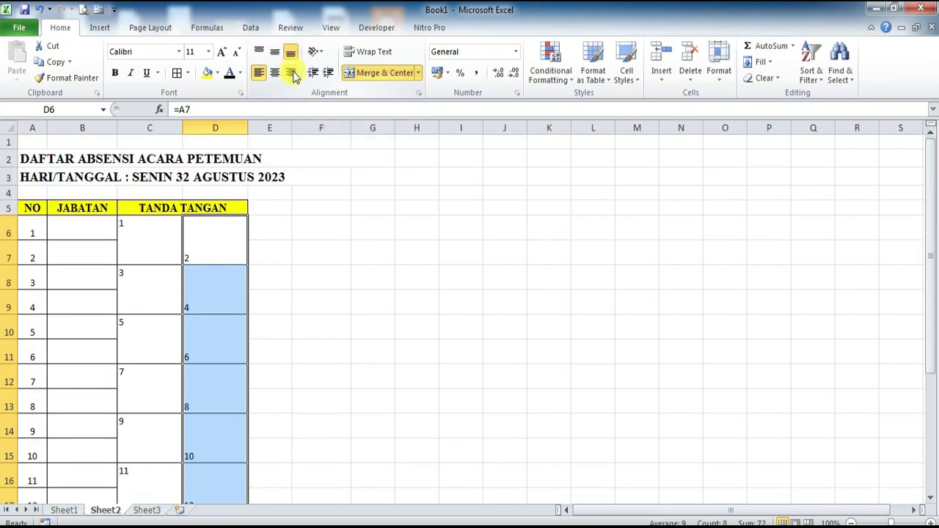
pyautogui.click(379, 309)
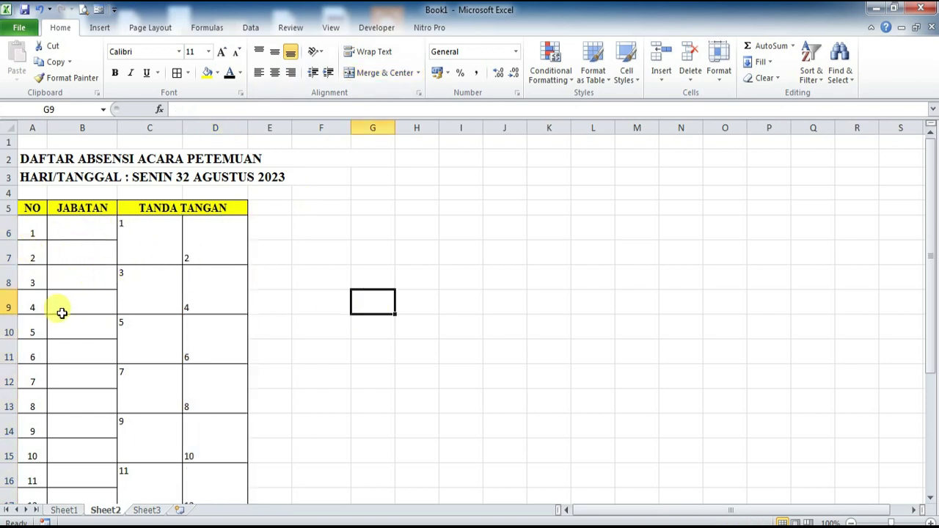
# Check the formulas in merged signature cells D8, C10 and D10.
pyautogui.click(206, 310)
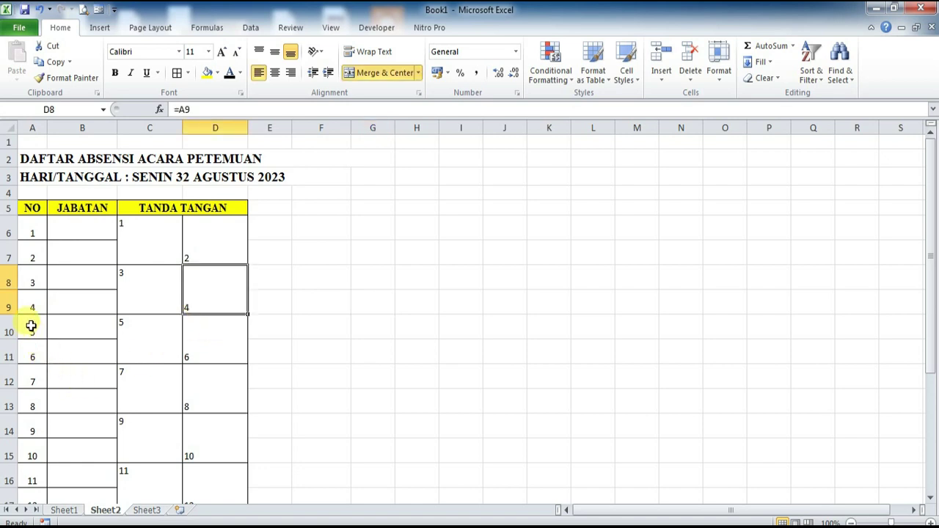
pyautogui.click(125, 322)
pyautogui.click(209, 358)
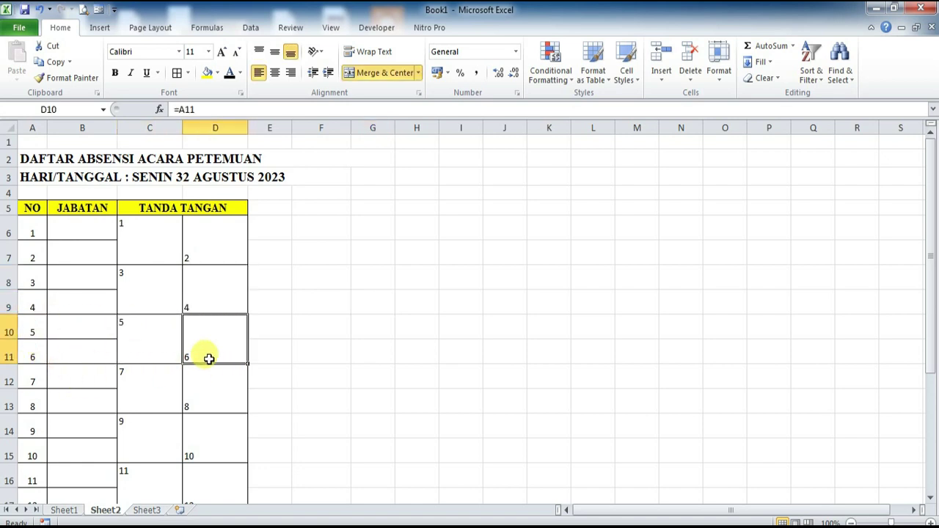
pyautogui.scroll(-2, 440, 322)
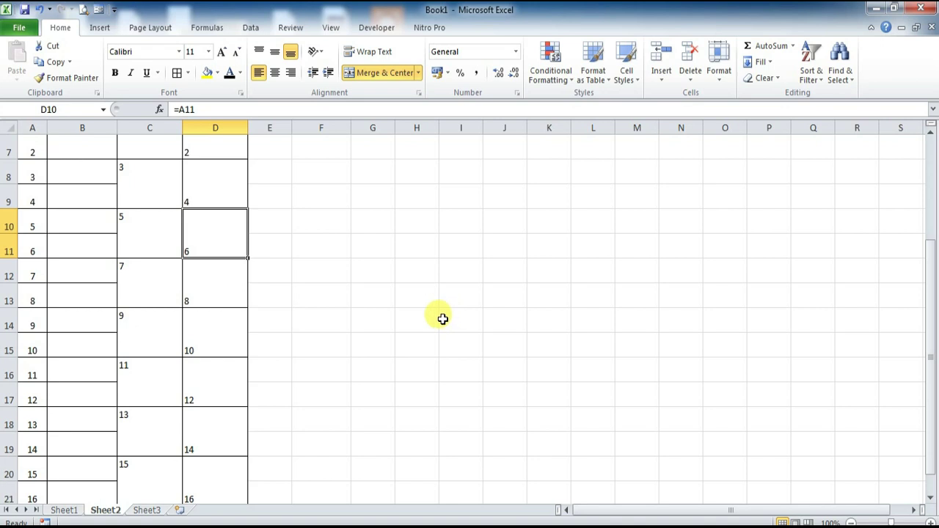
pyautogui.scroll(2, 443, 318)
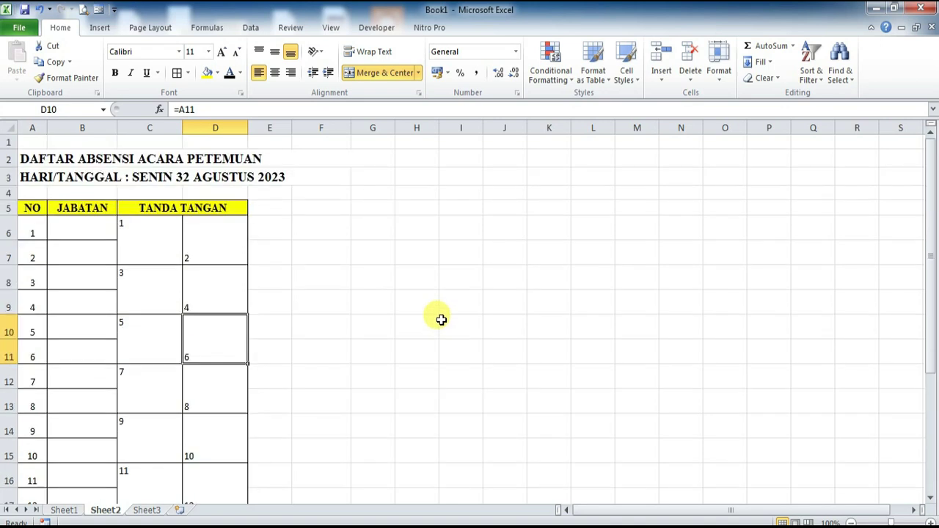
pyautogui.click(426, 301)
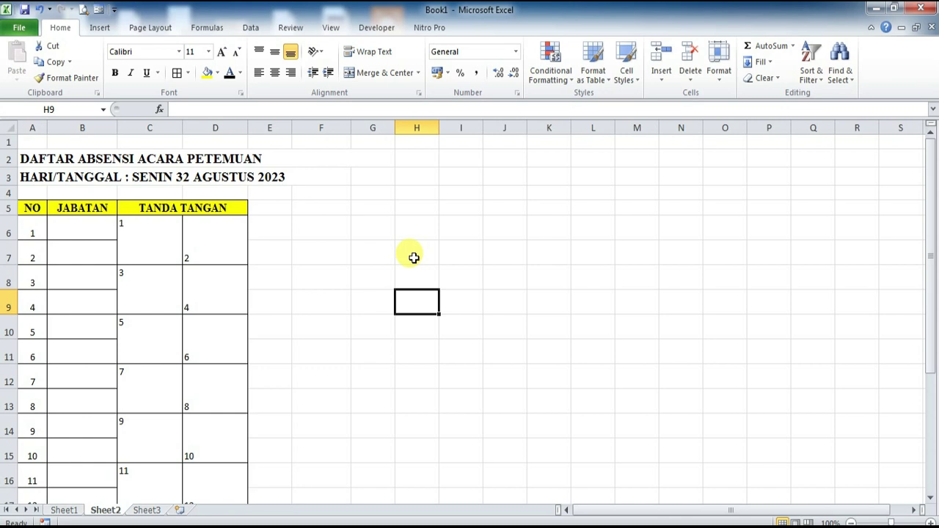
pyautogui.moveTo(132, 230); pyautogui.dragTo(203, 394)
pyautogui.click(404, 280)
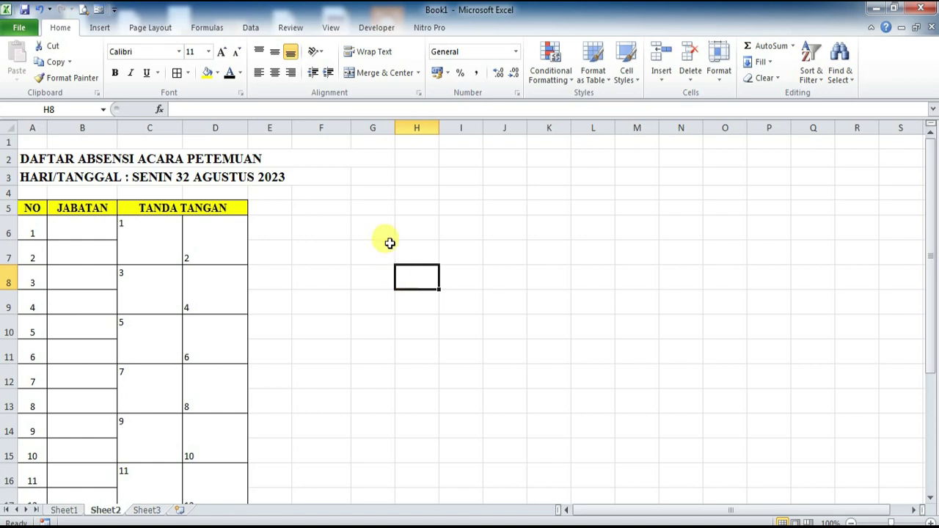
pyautogui.click(374, 182)
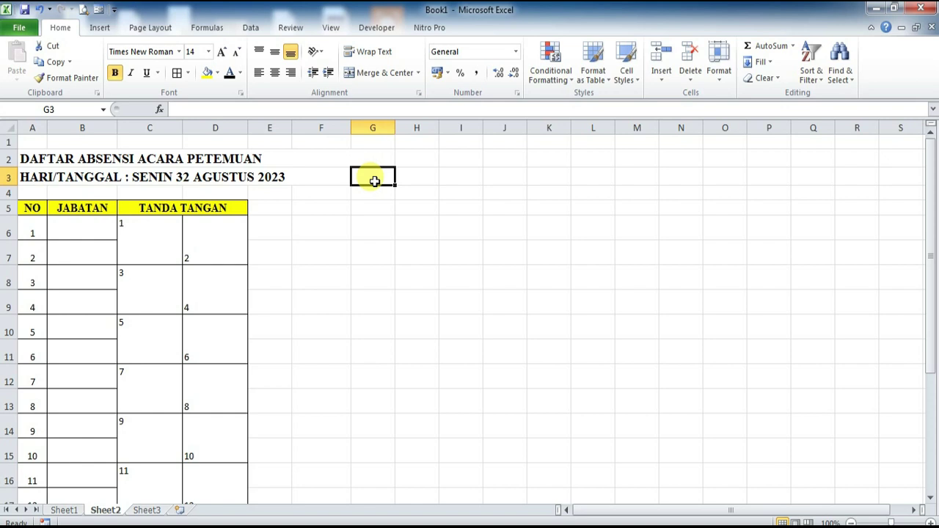
pyautogui.click(429, 205)
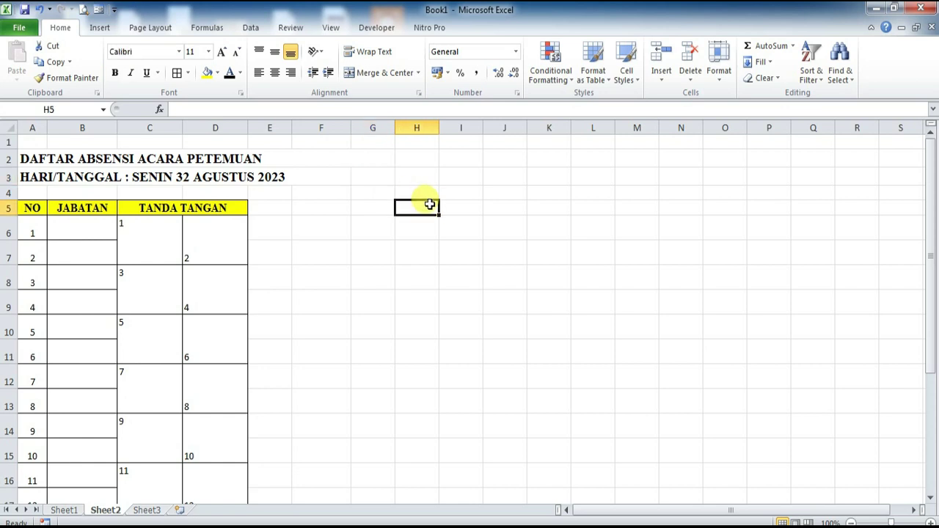